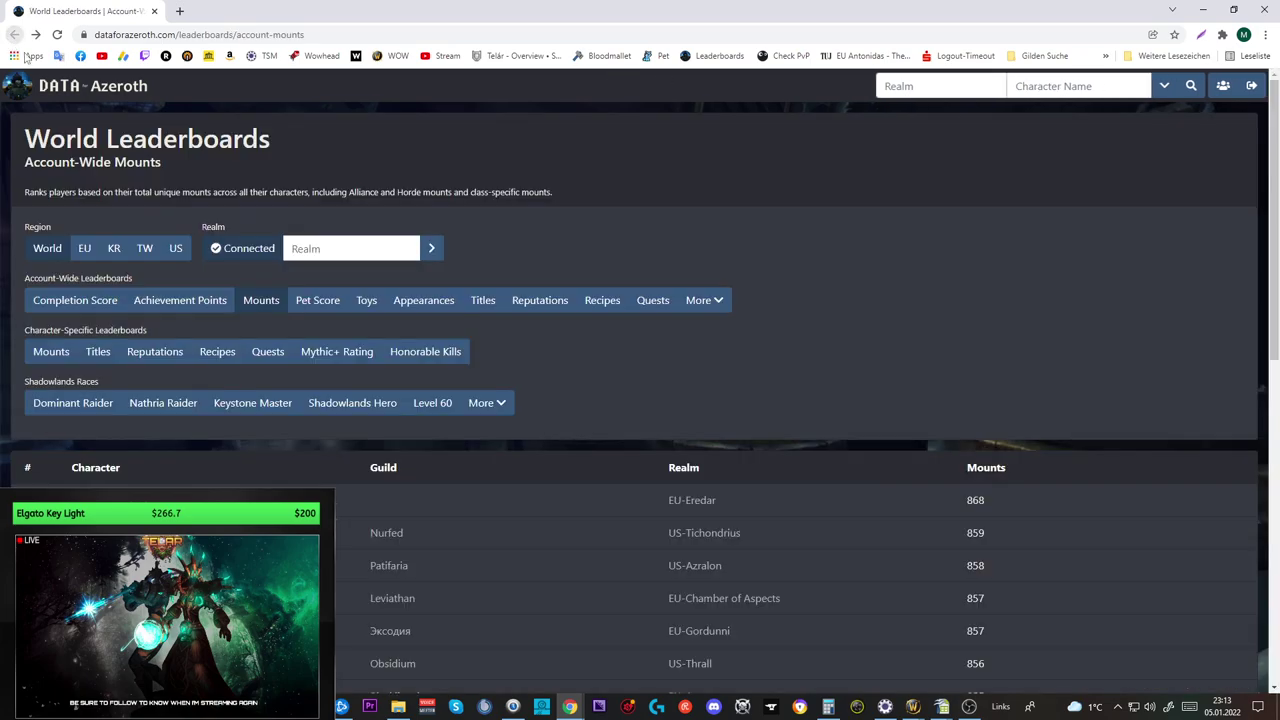
Review the account-wide mounts leaderboard and open the profile of the Amazing Stories guild's EU-Blackmoore character.
scroll(171, 410, "down", 3)
scroll(90, 420, "down", 2)
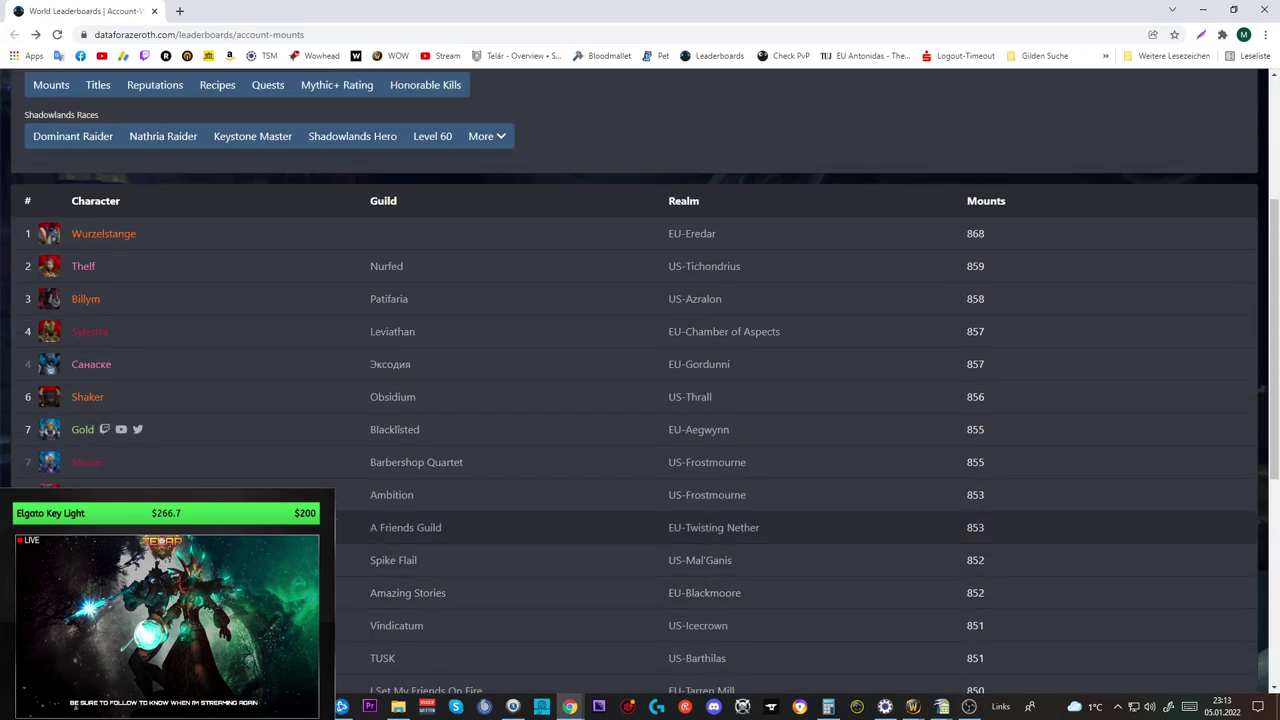
left_click(85, 420)
scroll(90, 420, "down", 3)
scroll(375, 388, "down", 1)
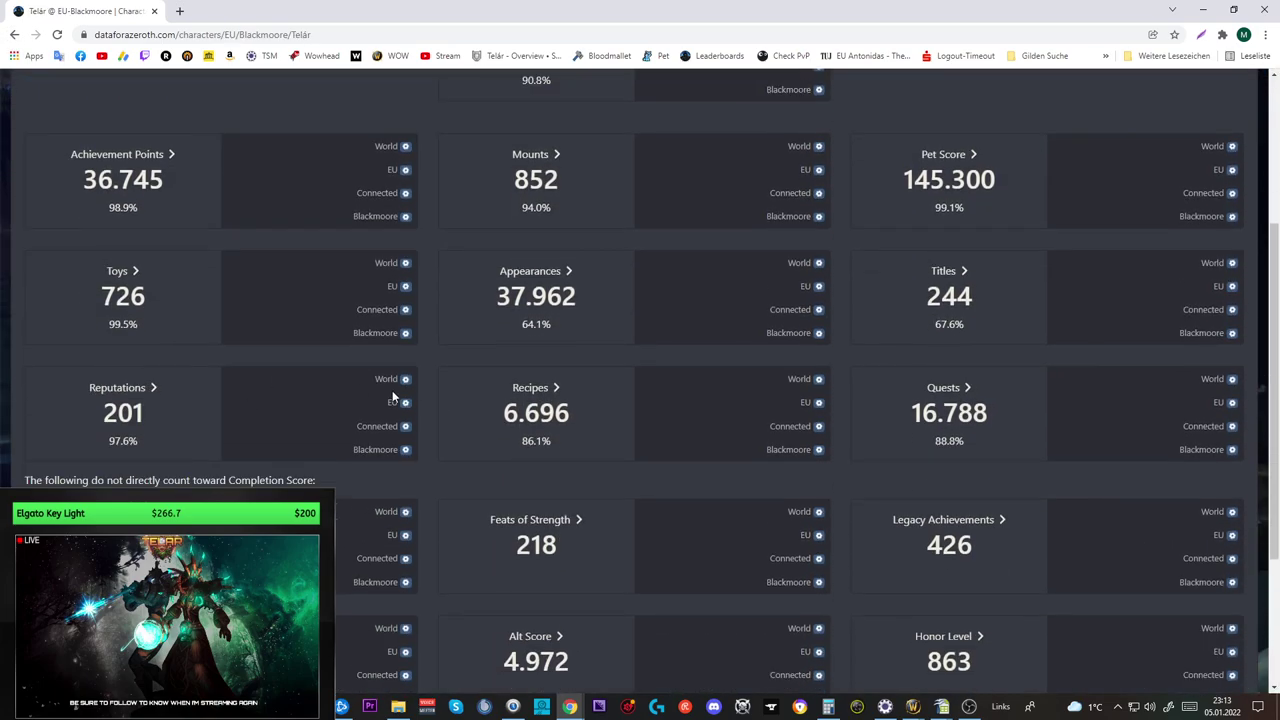
Check the world leaderboard for the character's account-wide reputations and return to the profile's account rankings.
left_click(396, 379)
scroll(360, 501, "down", 1)
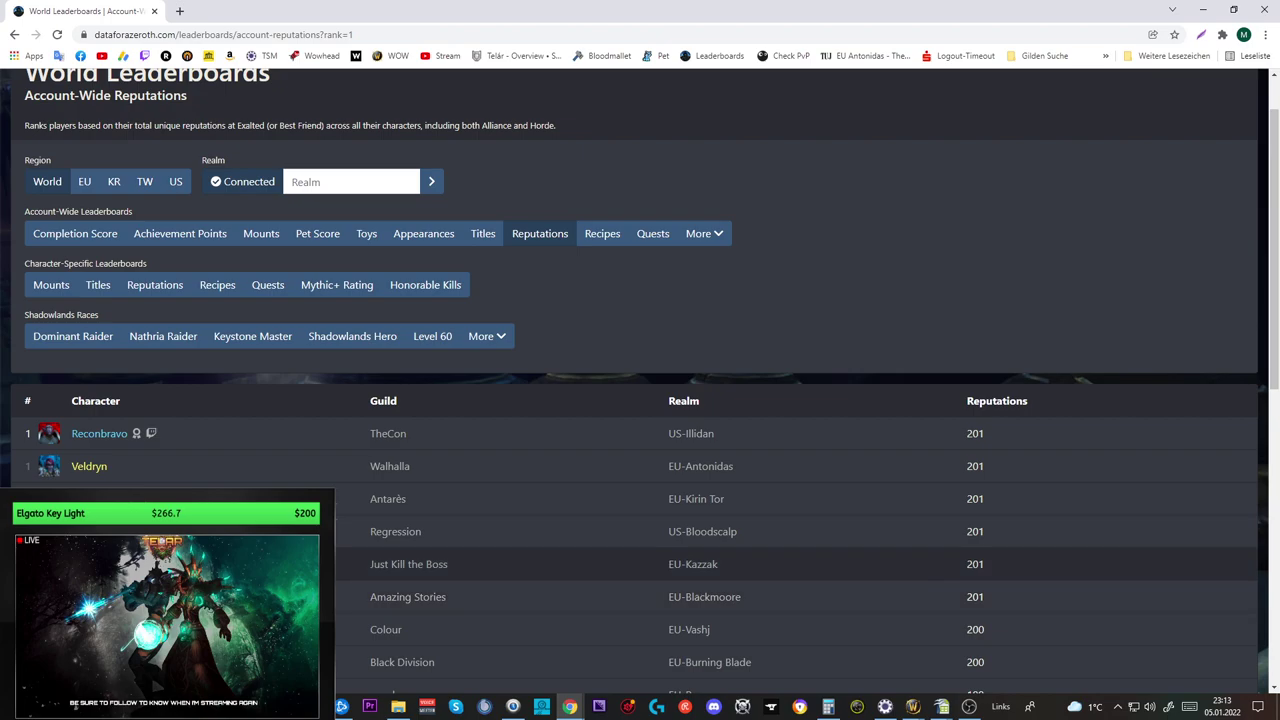
scroll(158, 481, "down", 2)
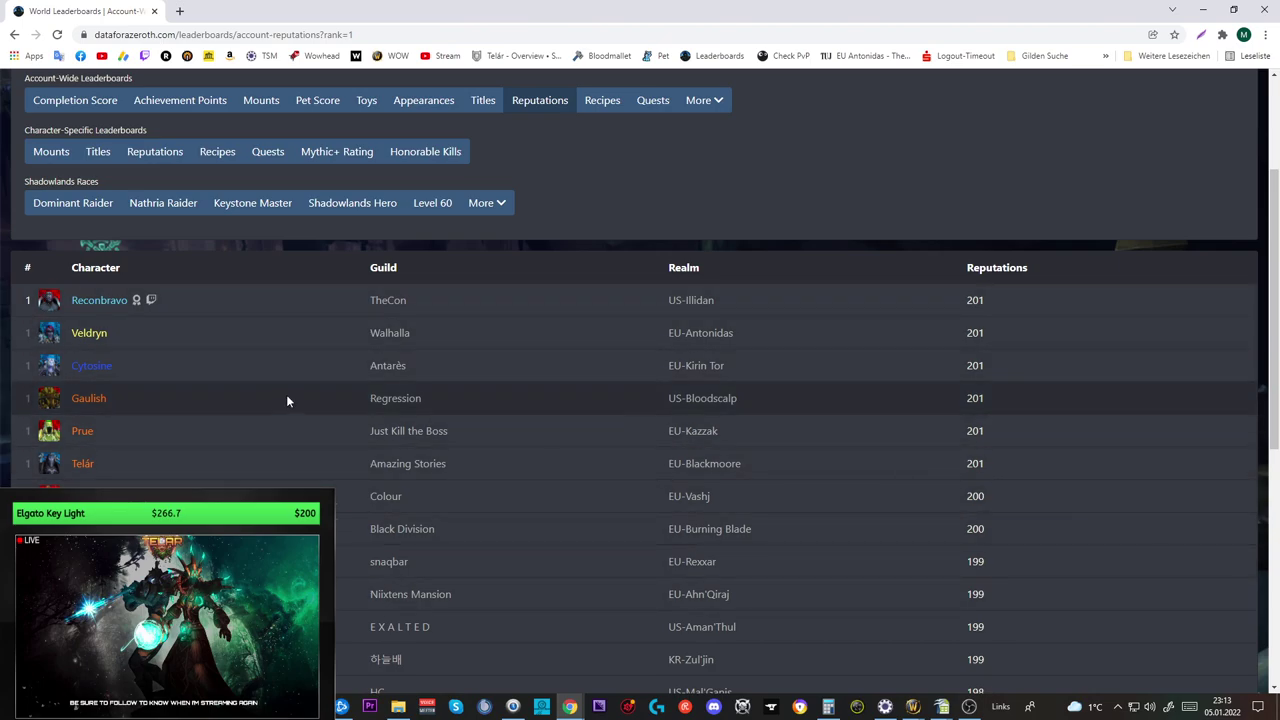
left_click(15, 35)
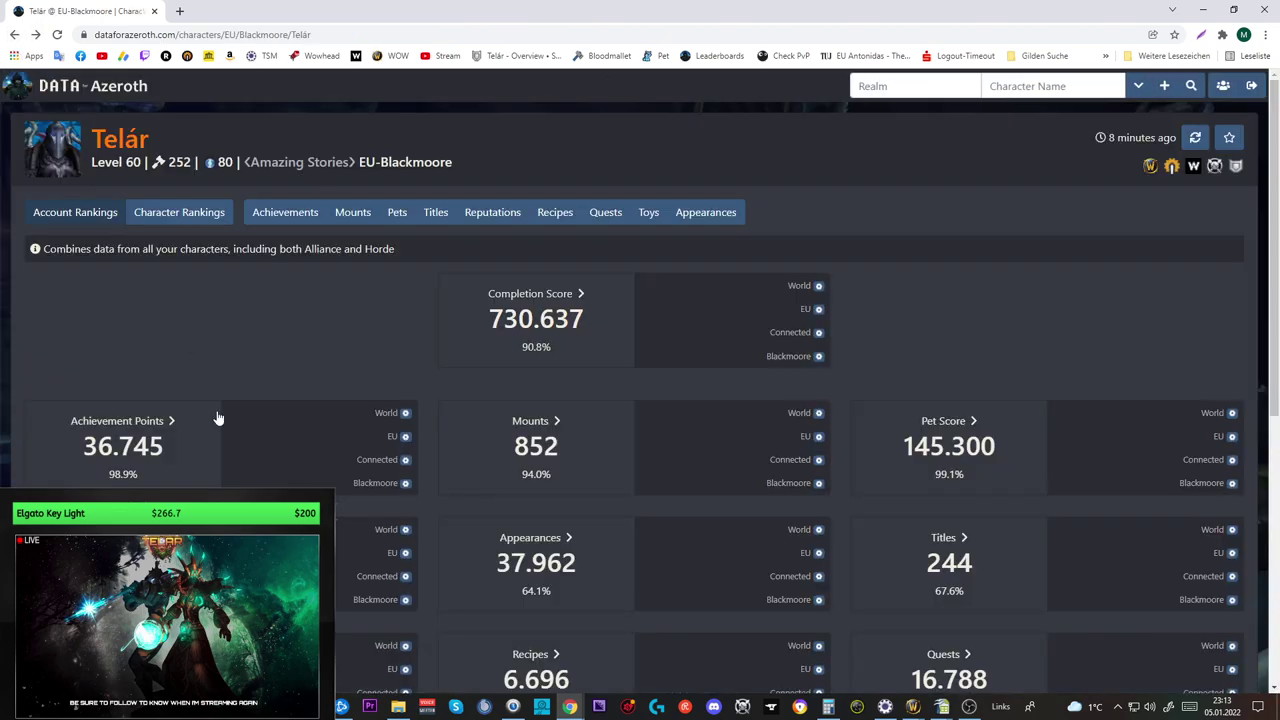
scroll(214, 417, "down", 2)
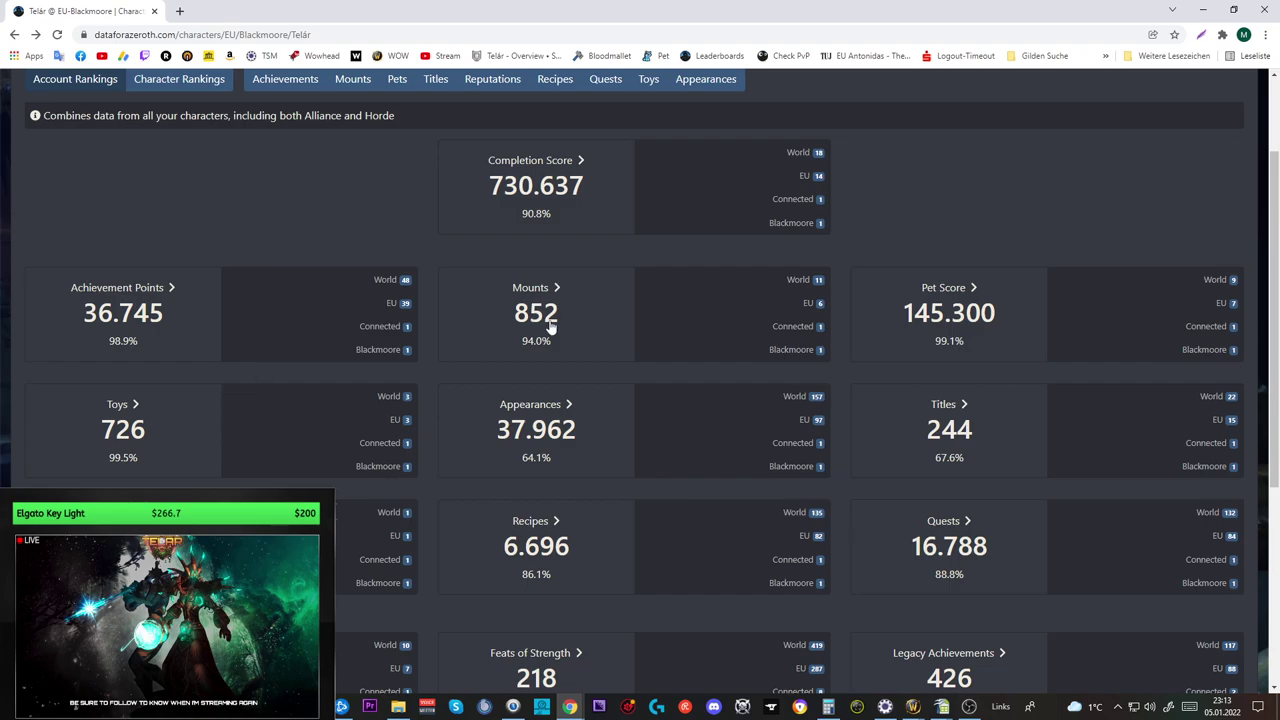
Switch to the Video liste.ods spreadsheet in OpenOffice Calc and locate the 01.12.21 and 05.01.22 date columns.
key("alt+Tab")
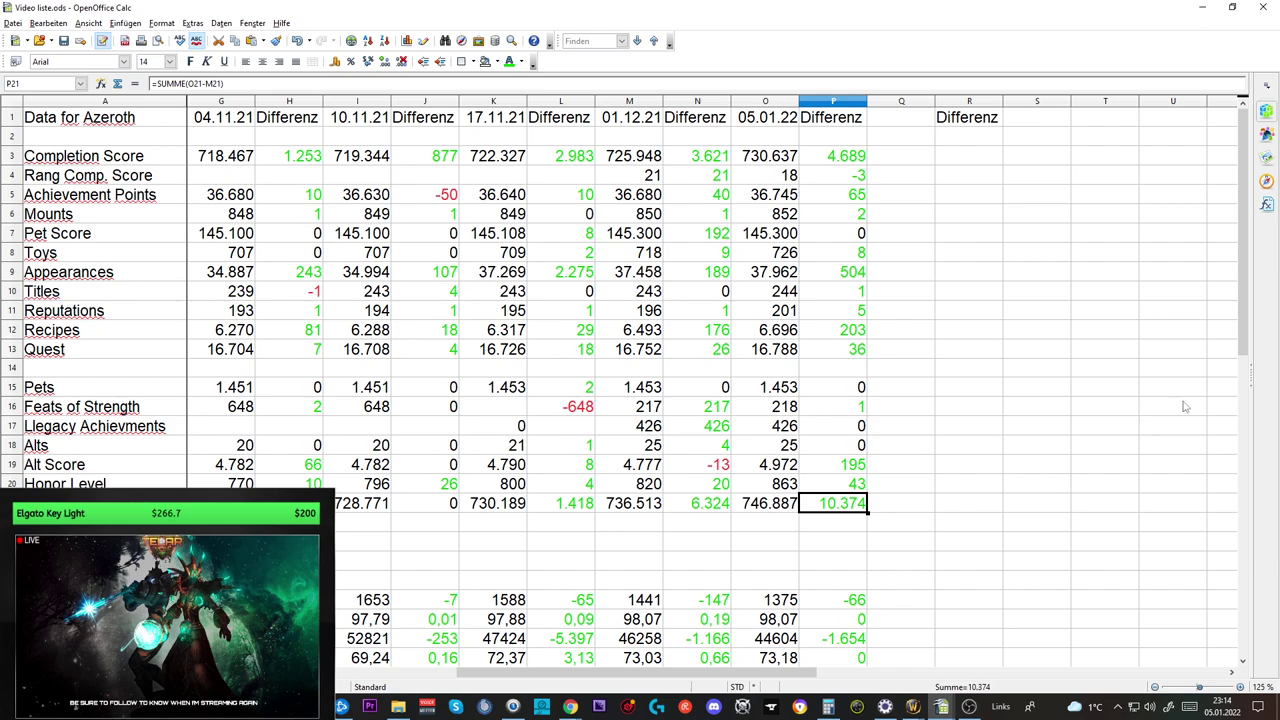
left_click_drag(748, 676, 686, 676)
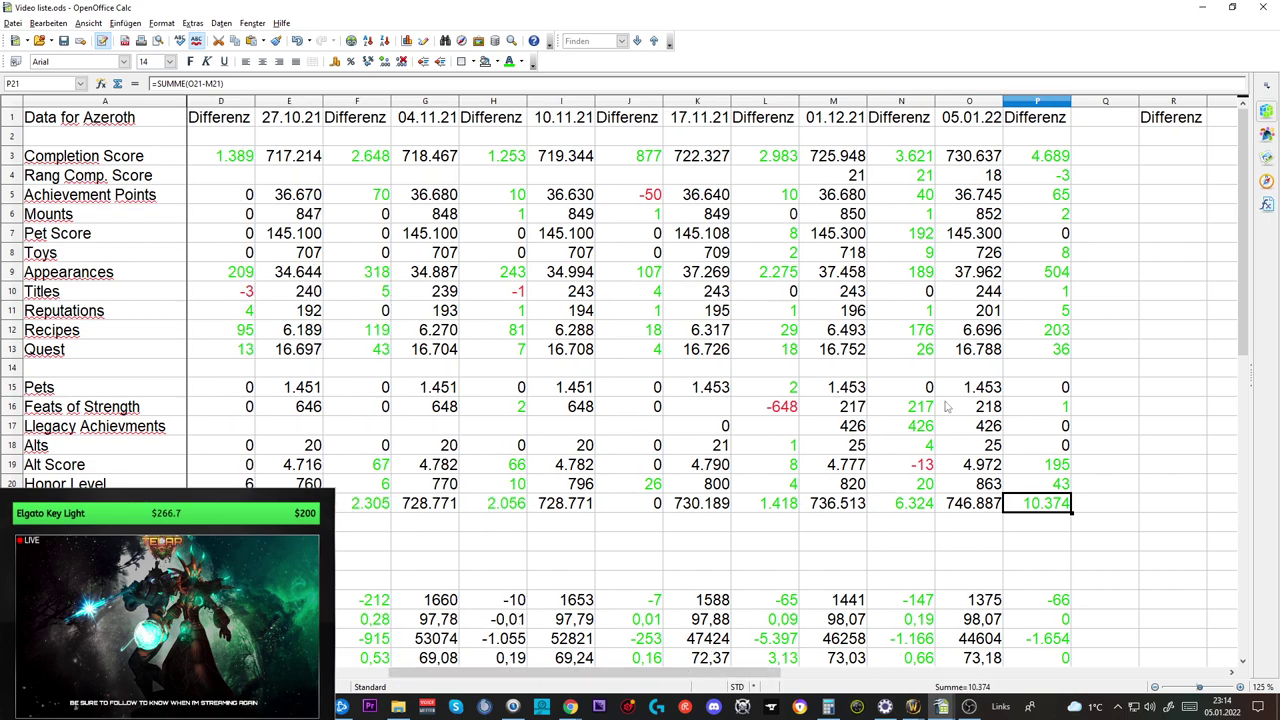
left_click(825, 124)
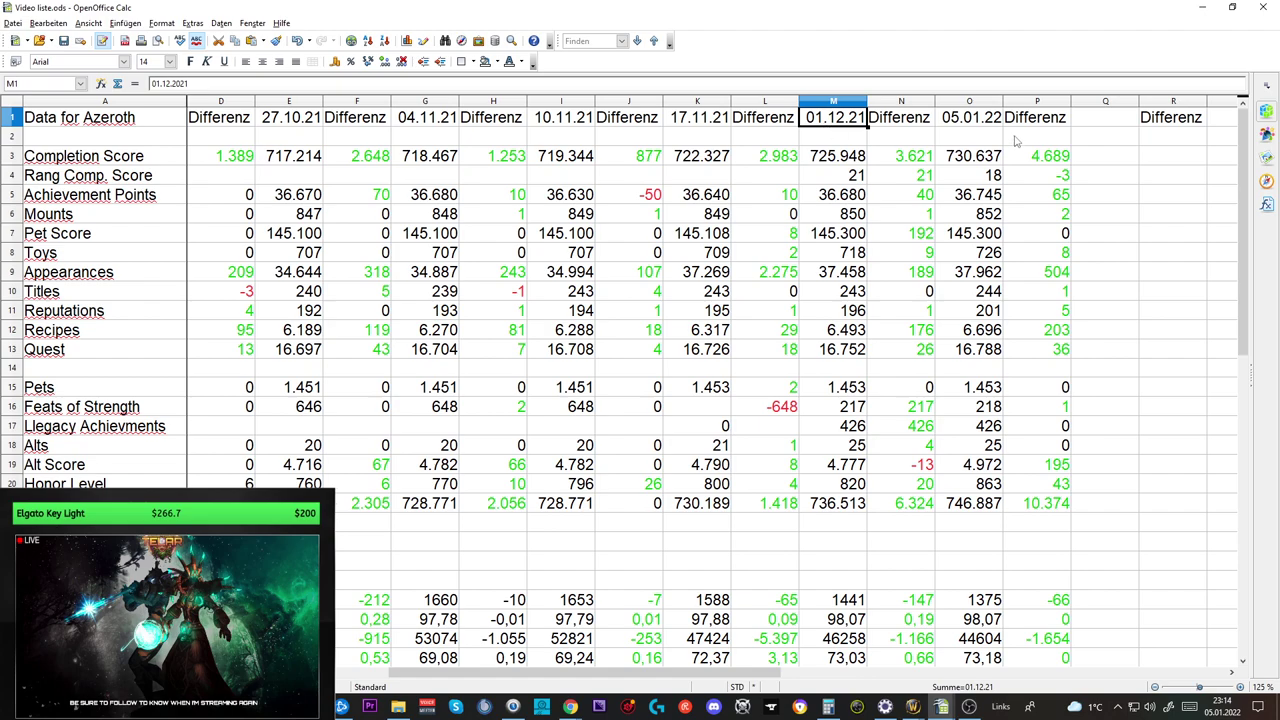
left_click(983, 123)
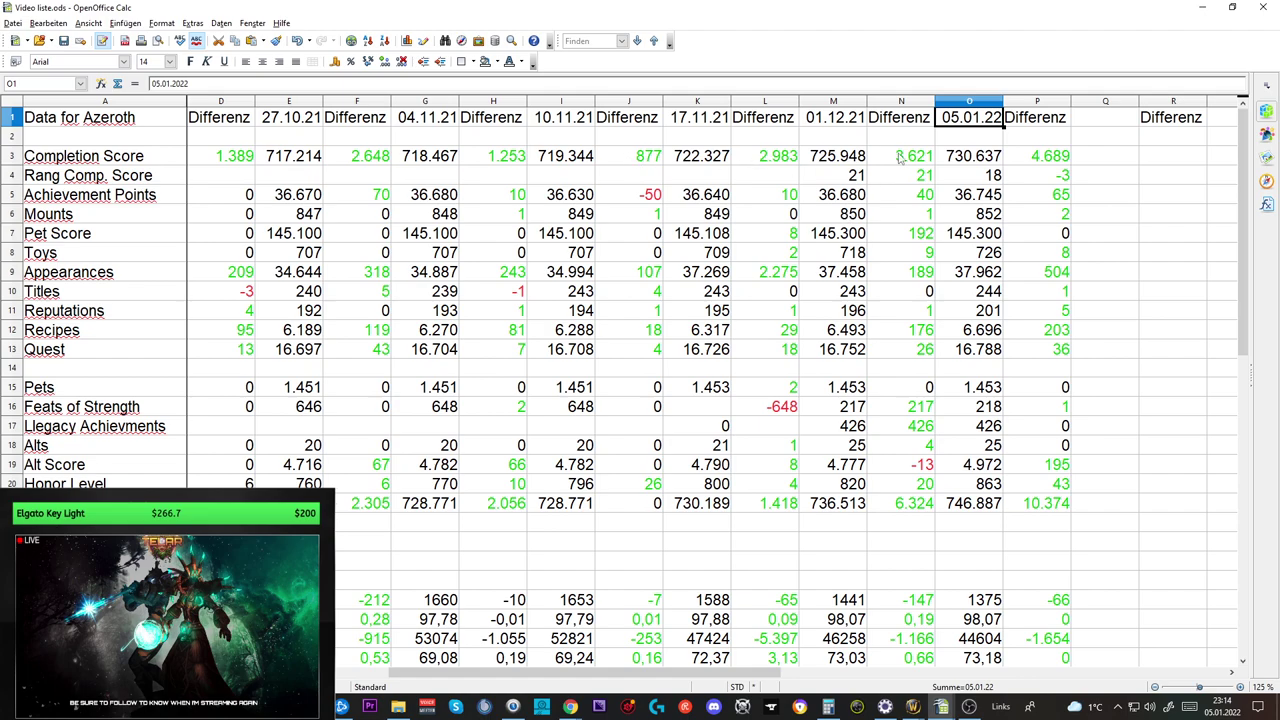
Compare the Completion Score entries for 01.12.21 and 05.01.22 and check their difference.
left_click_drag(898, 157, 985, 160)
left_click(1040, 160)
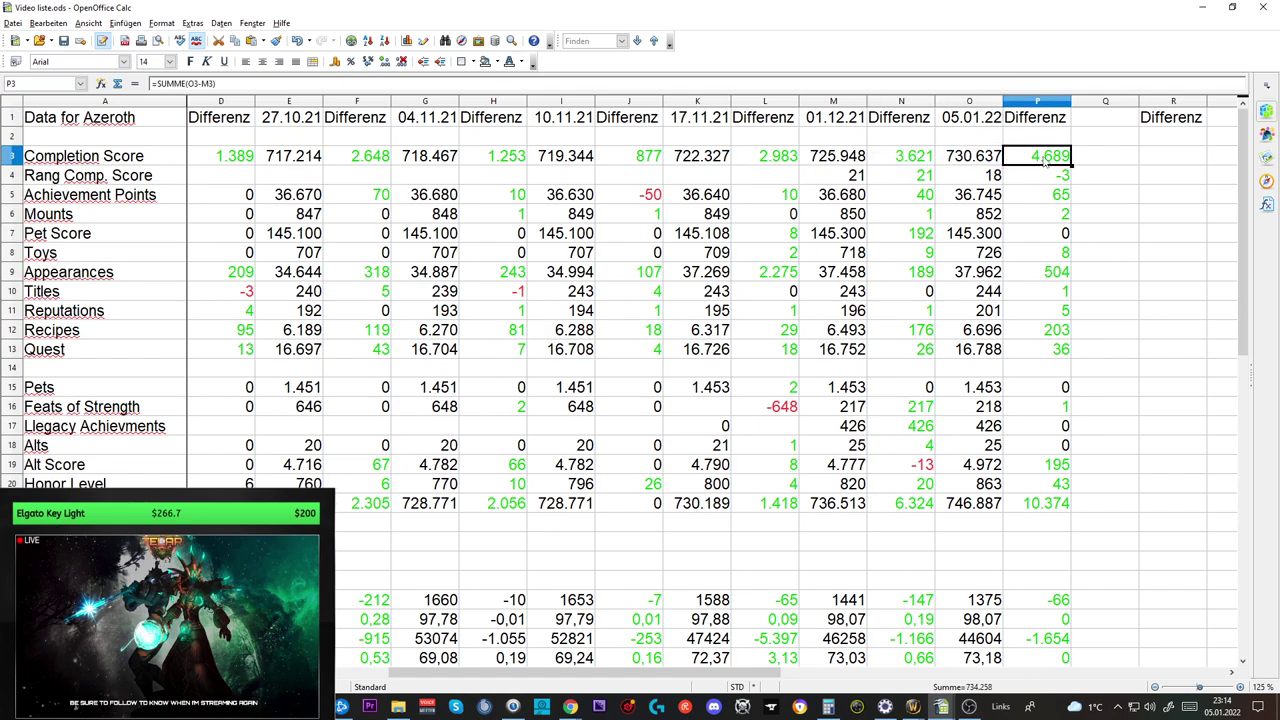
left_click(838, 162)
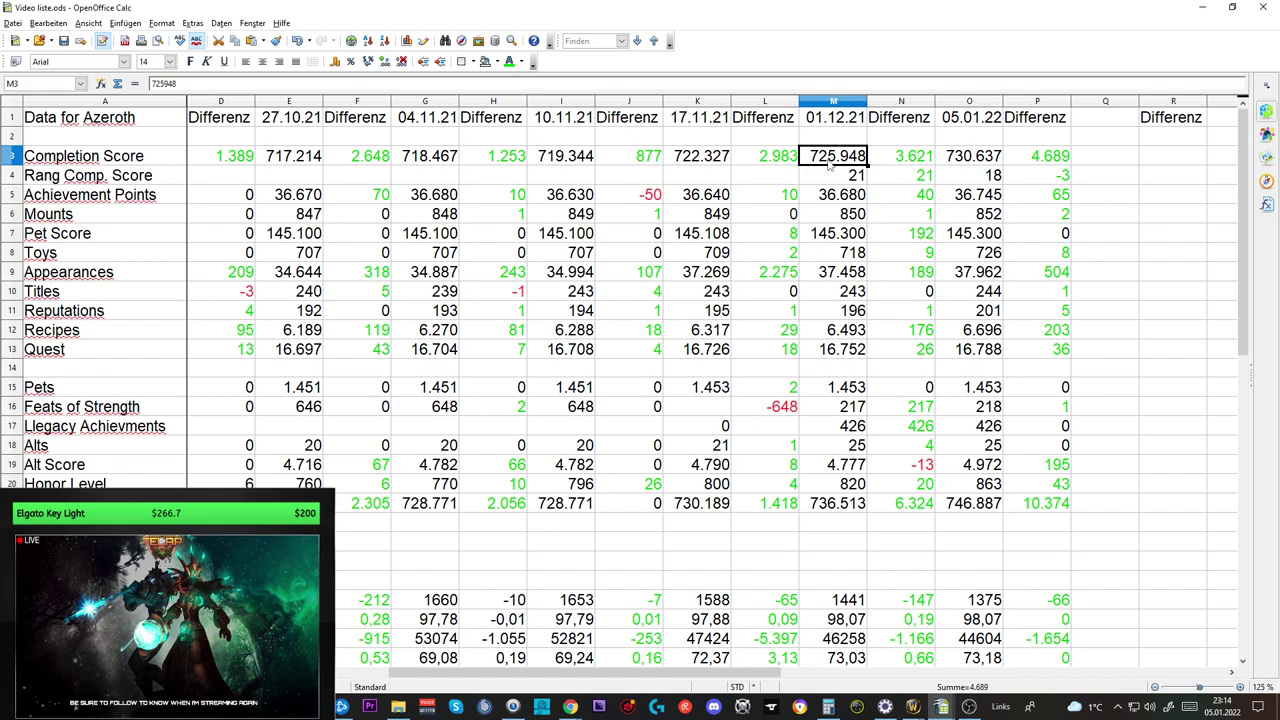
left_click(973, 160)
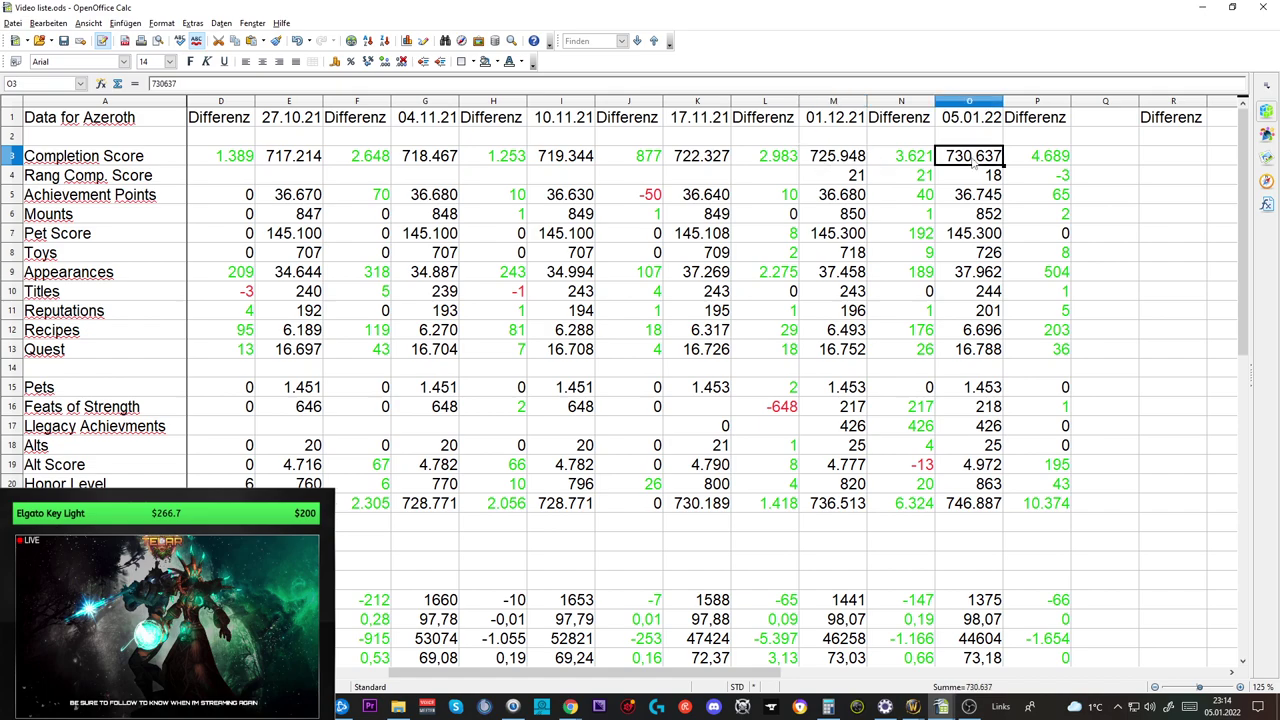
Compare the Rang Comp. Score entries for 01.12.21 and 05.01.22 and check the latest differences down to Achievement Points.
left_click(850, 183)
left_click(965, 180)
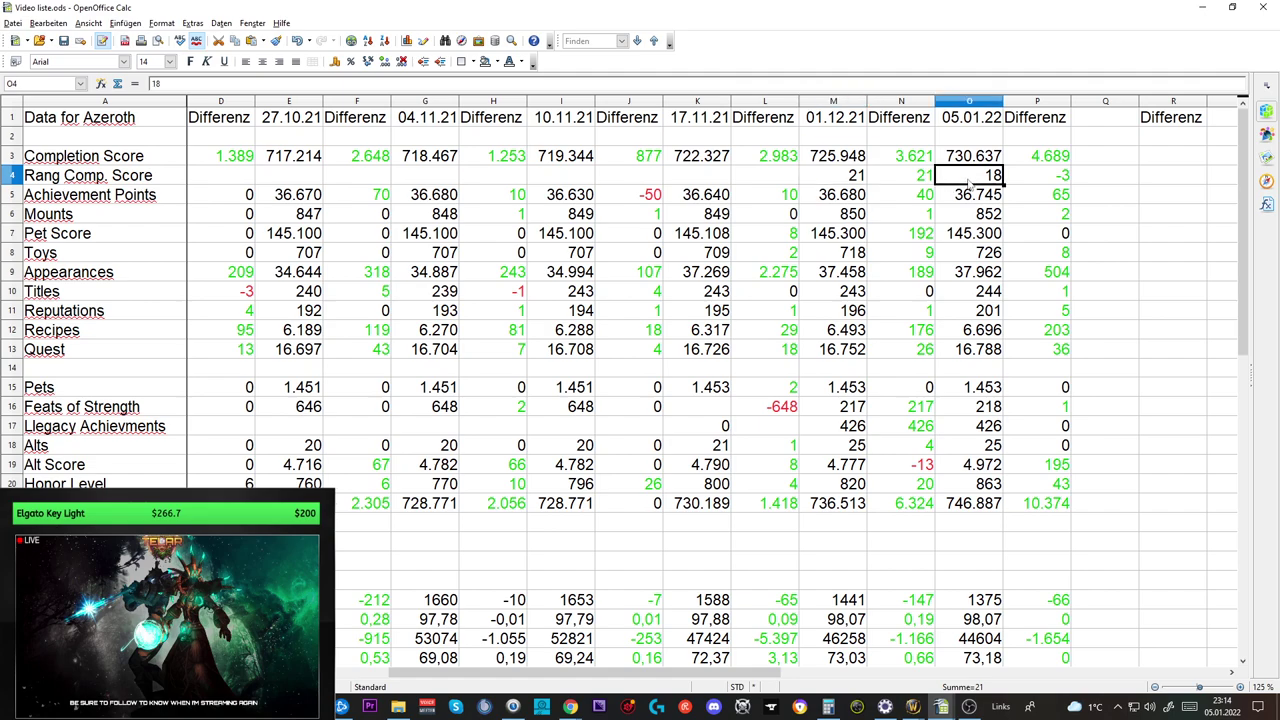
left_click(1054, 162)
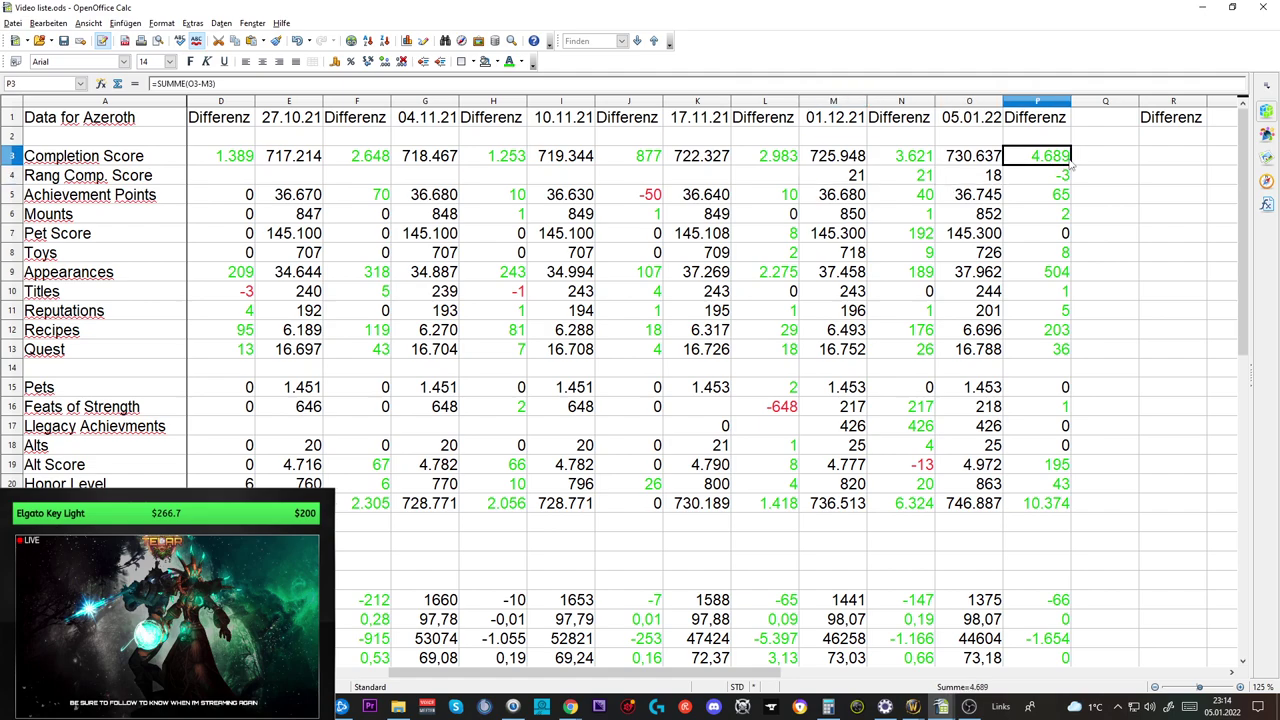
left_click(1066, 180)
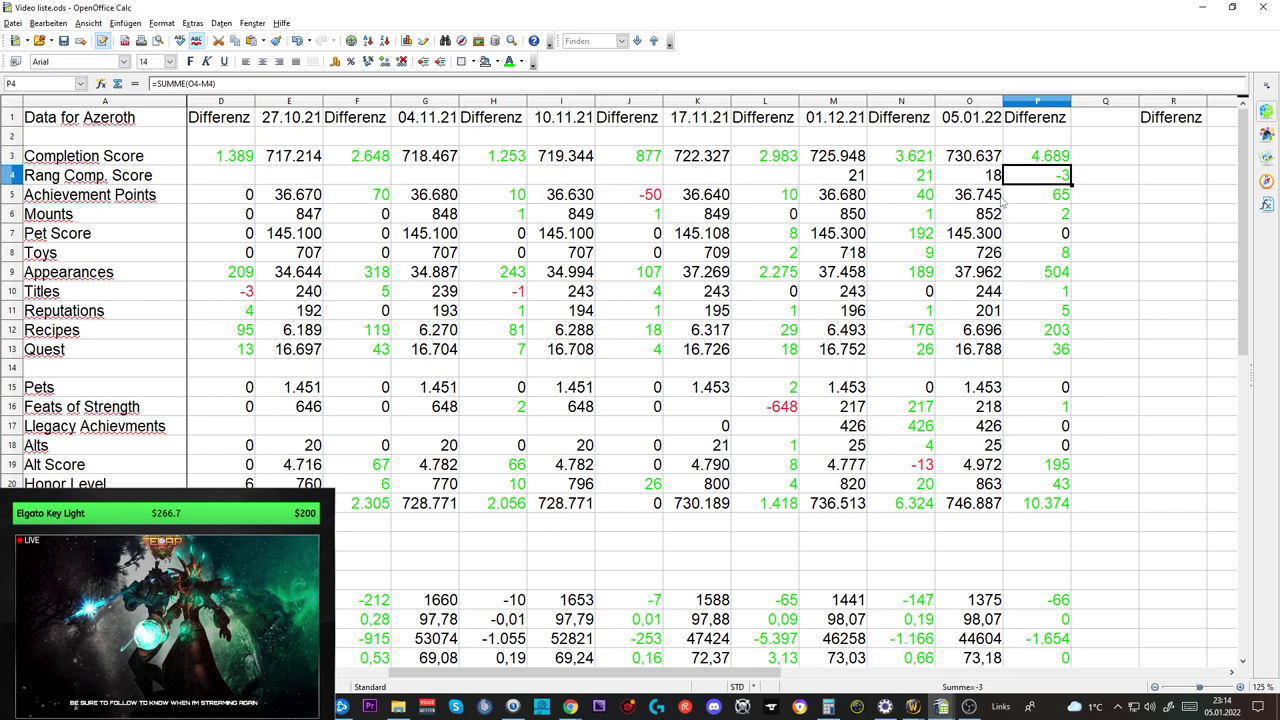
left_click(1046, 197)
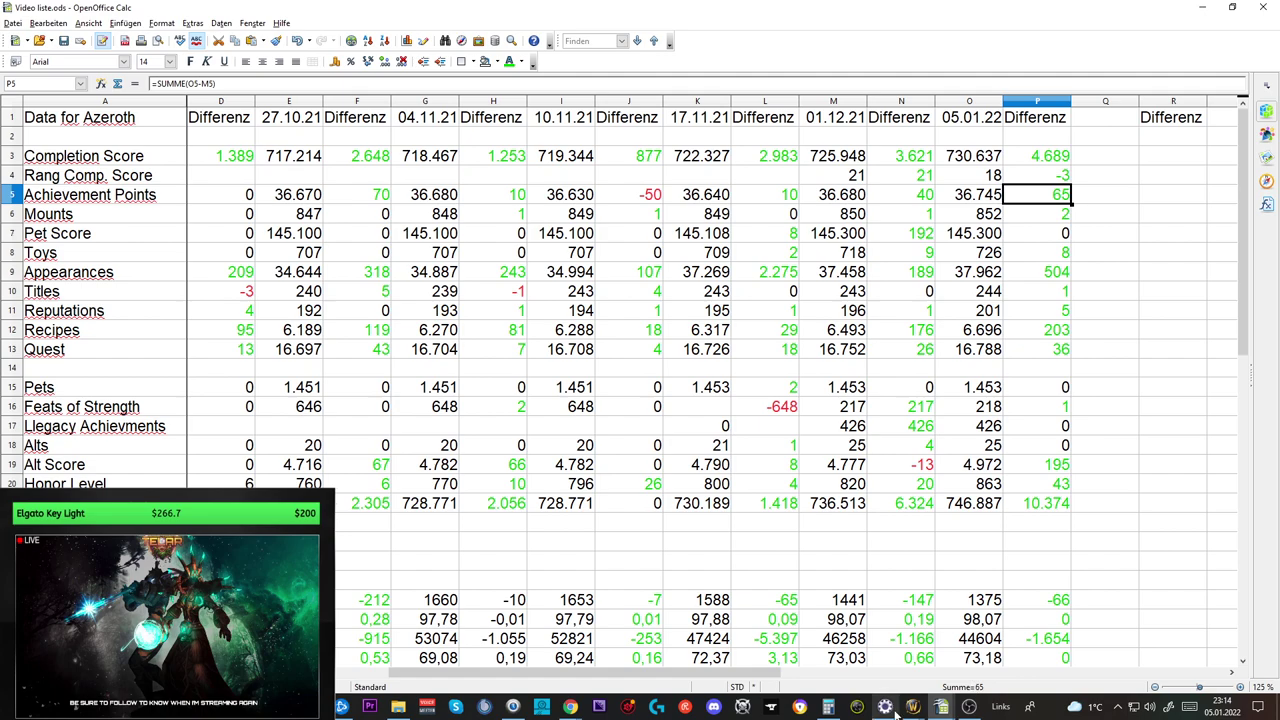
Switch to World of Warcraft and open the recent achievement Die Tour de Turm from the achievements summary.
mouse_move(912, 707)
left_click(866, 688)
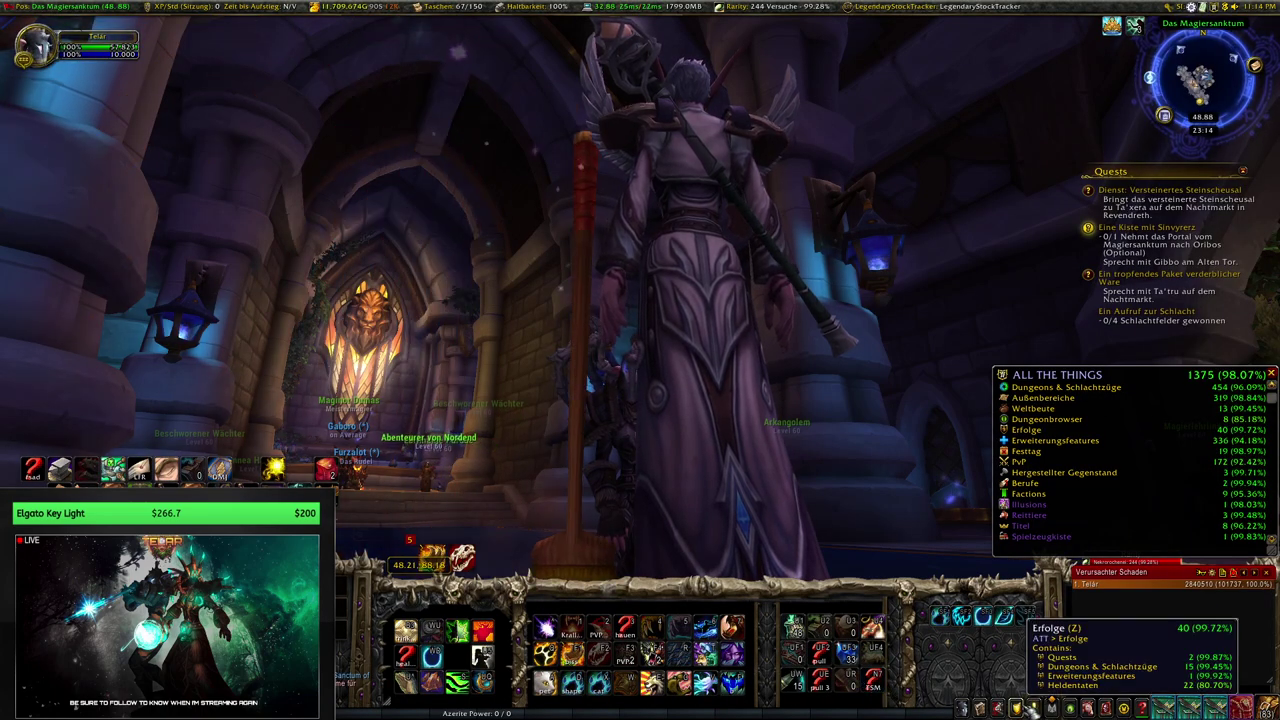
key("y")
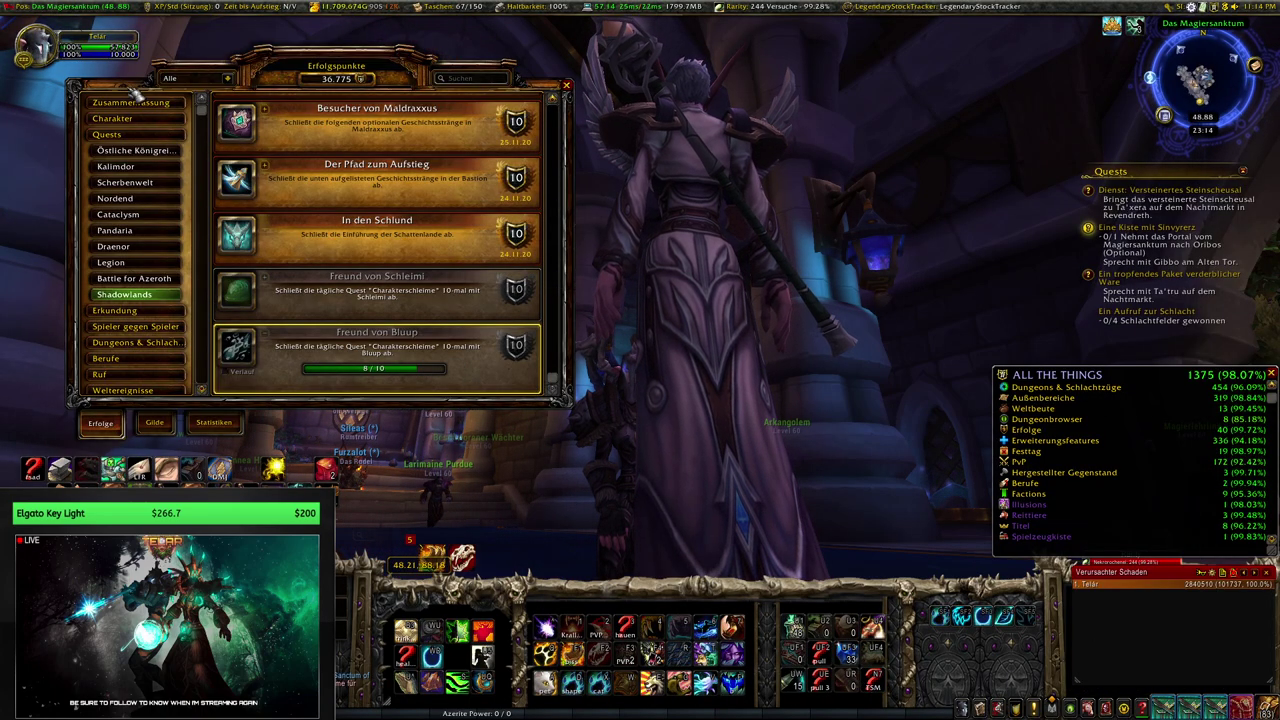
left_click(166, 104)
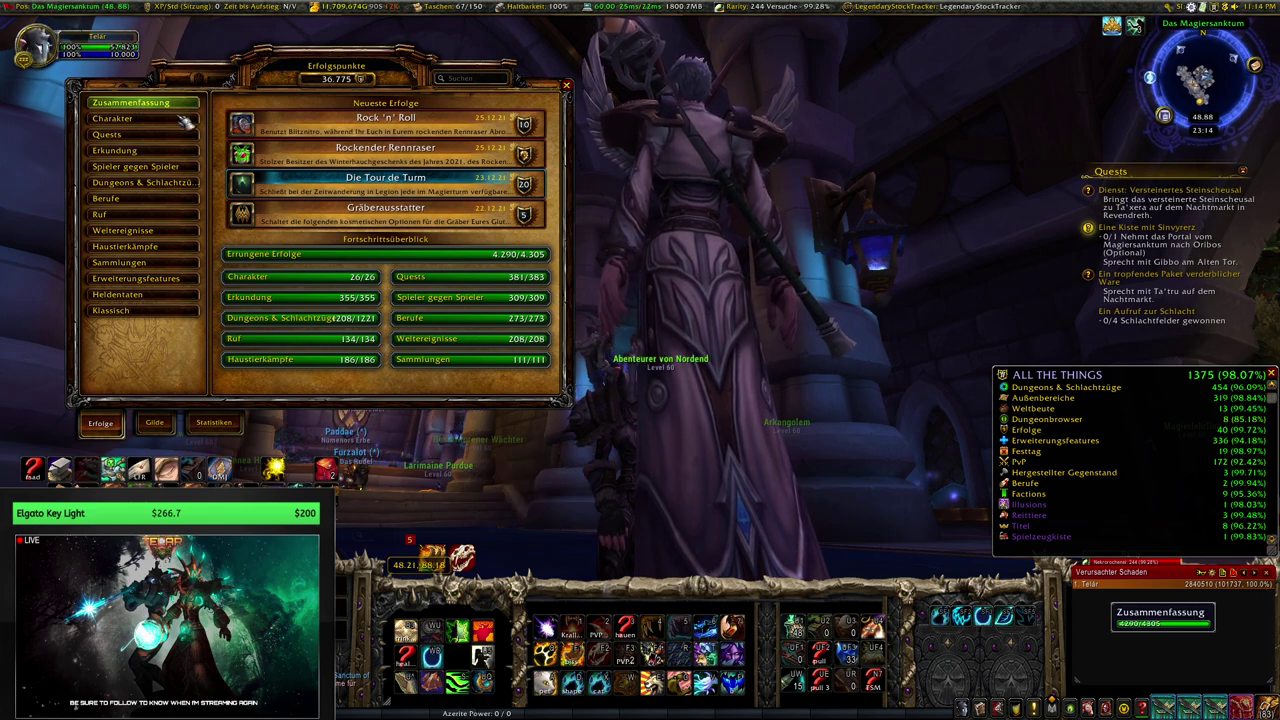
left_click(355, 190)
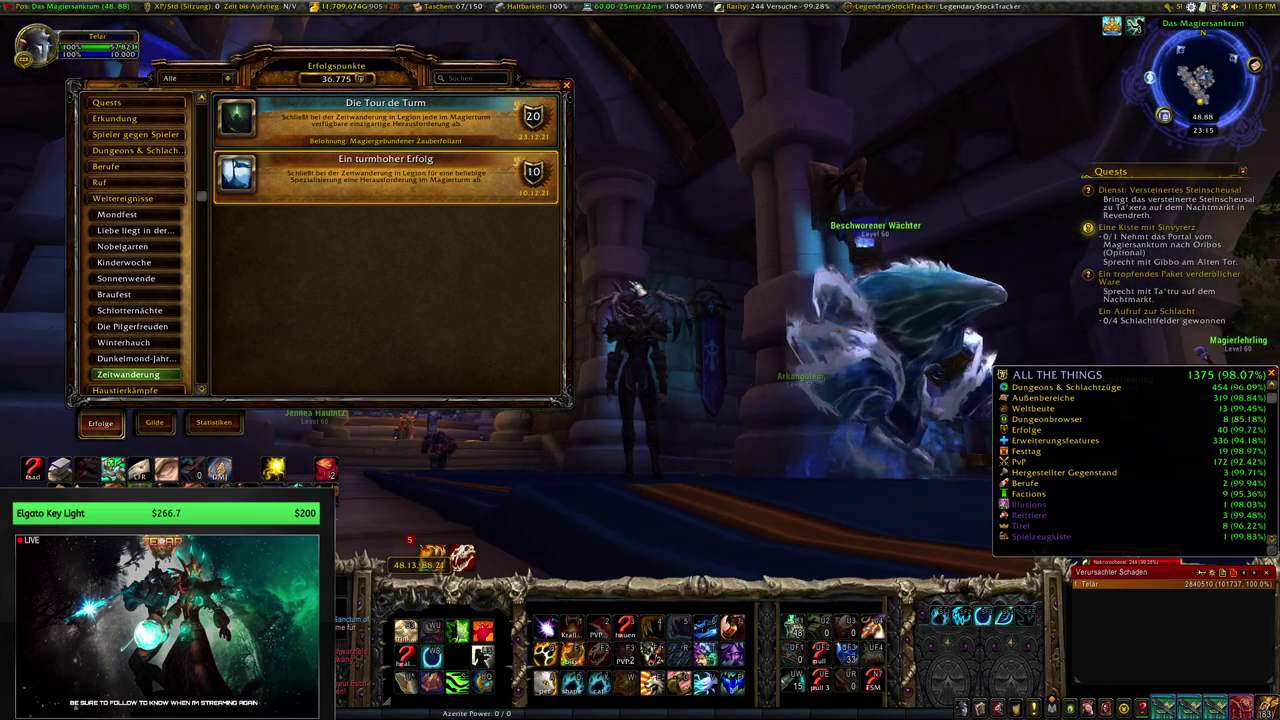
left_click_drag(645, 287, 800, 292)
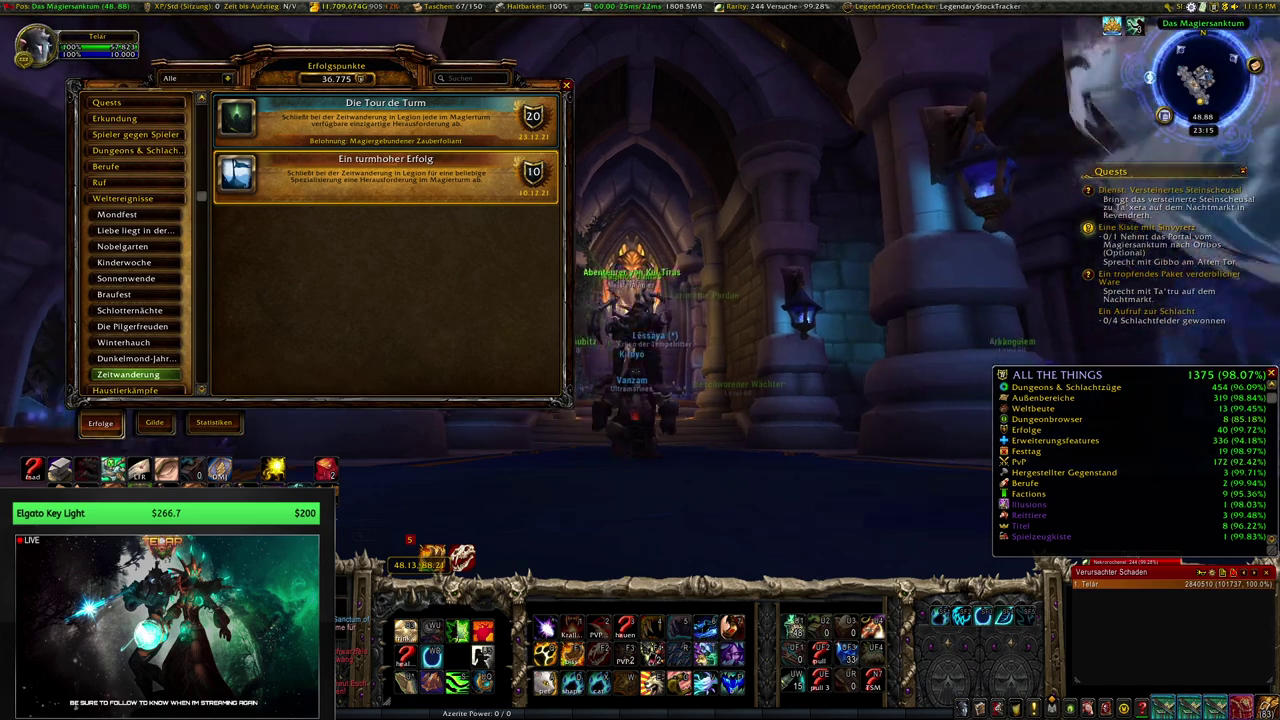
left_click_drag(640, 275, 562, 272)
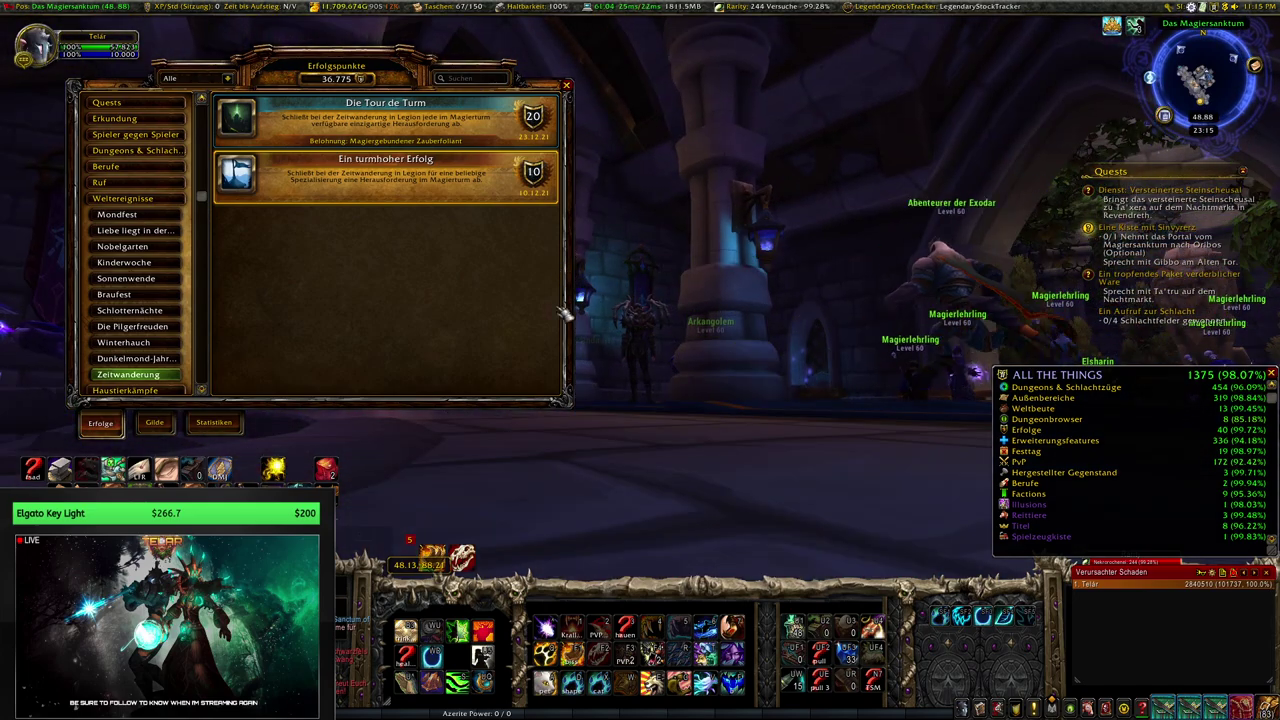
key("alt+Tab")
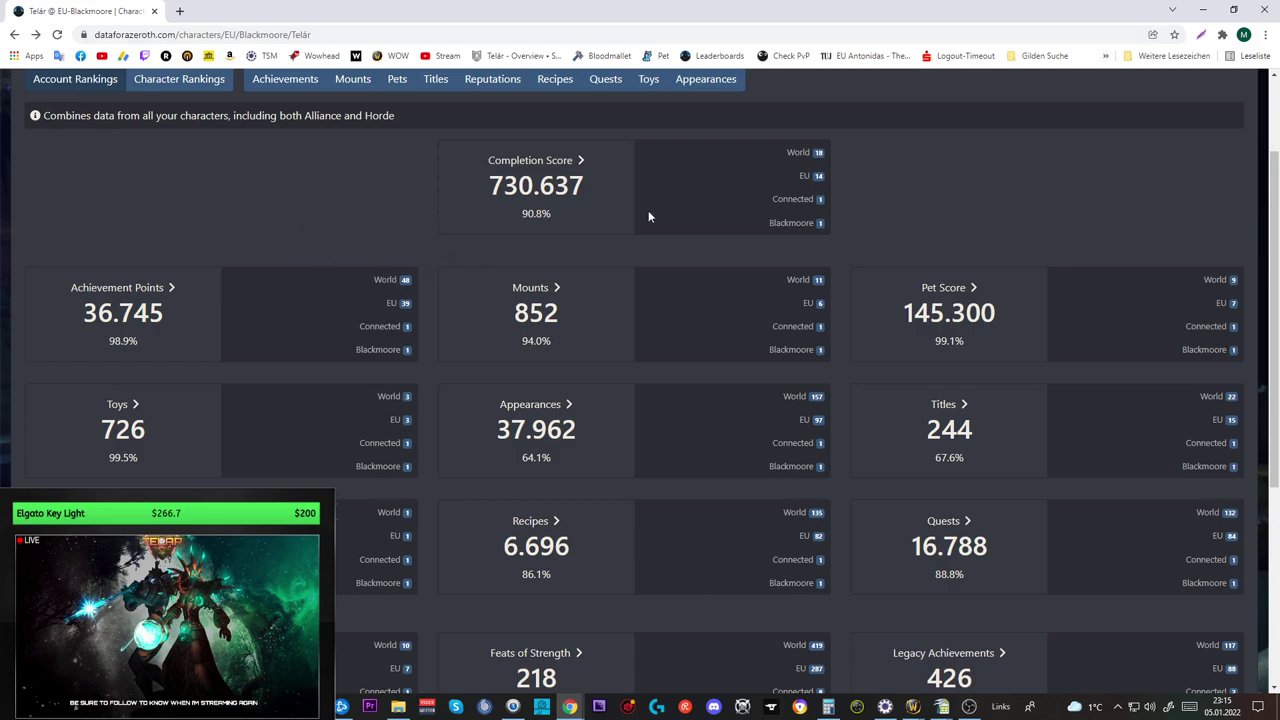
left_click(1204, 14)
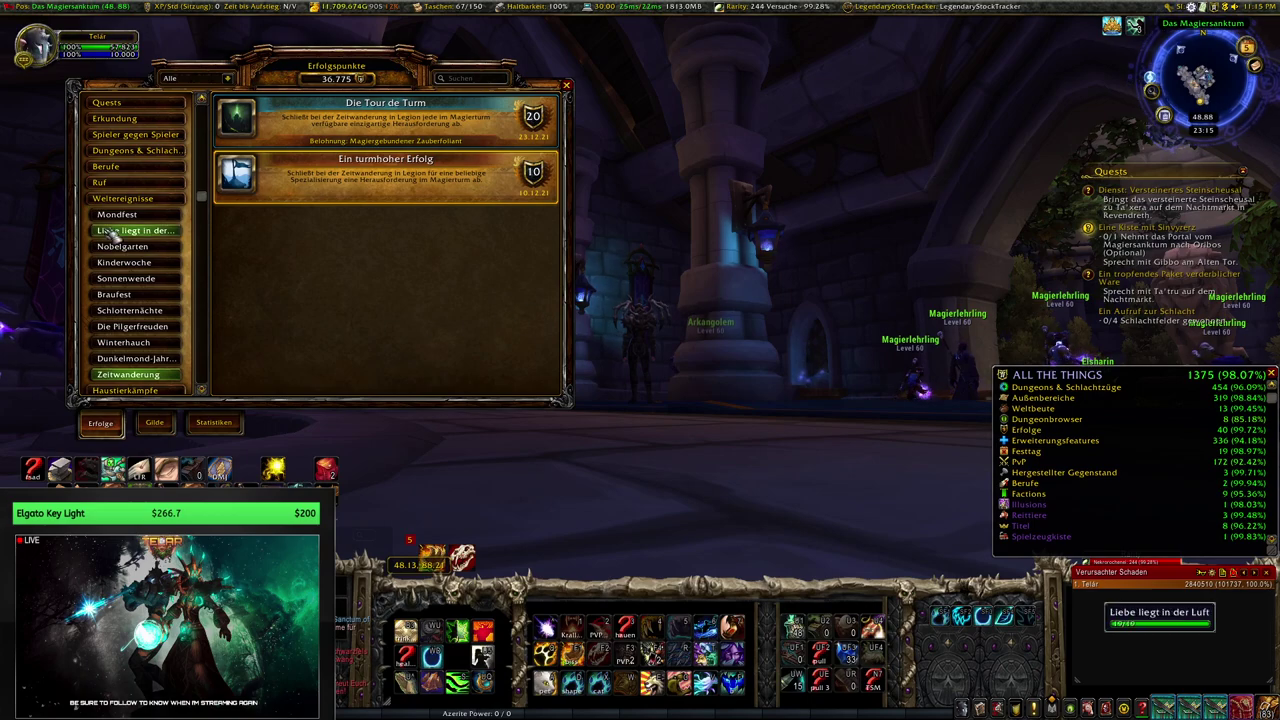
scroll(150, 300, "down", 4)
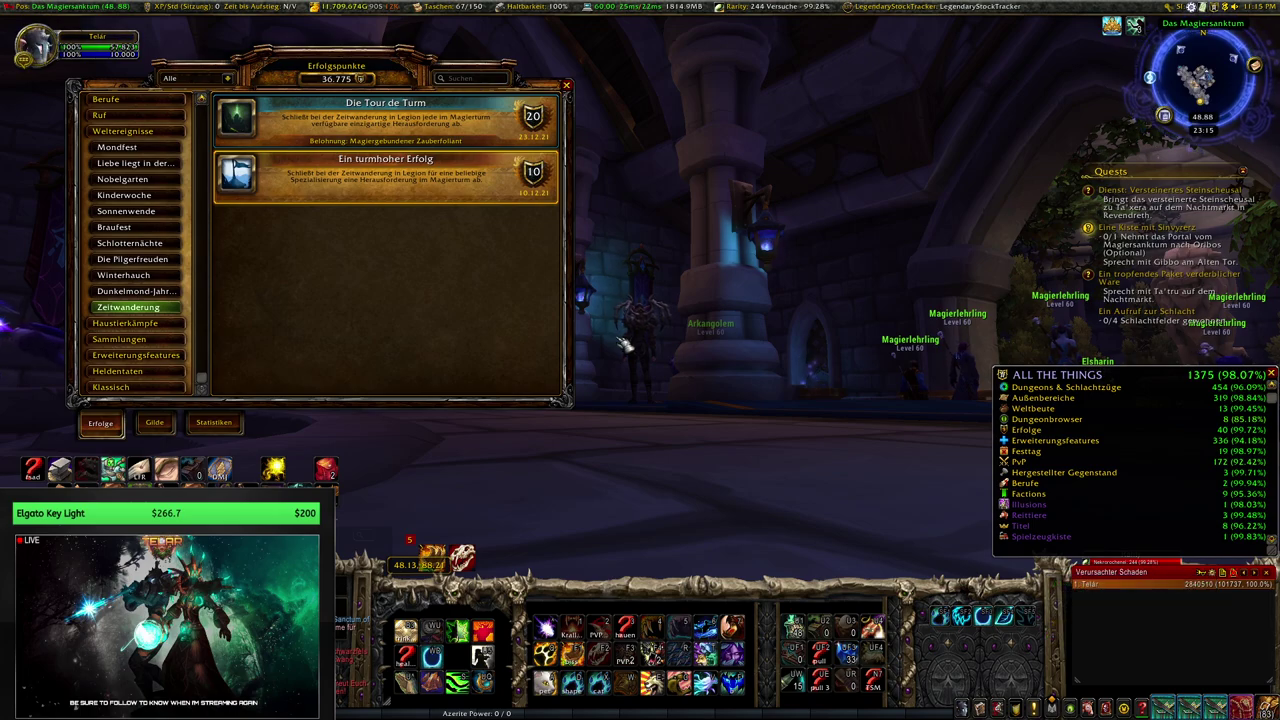
left_click_drag(846, 491, 788, 401)
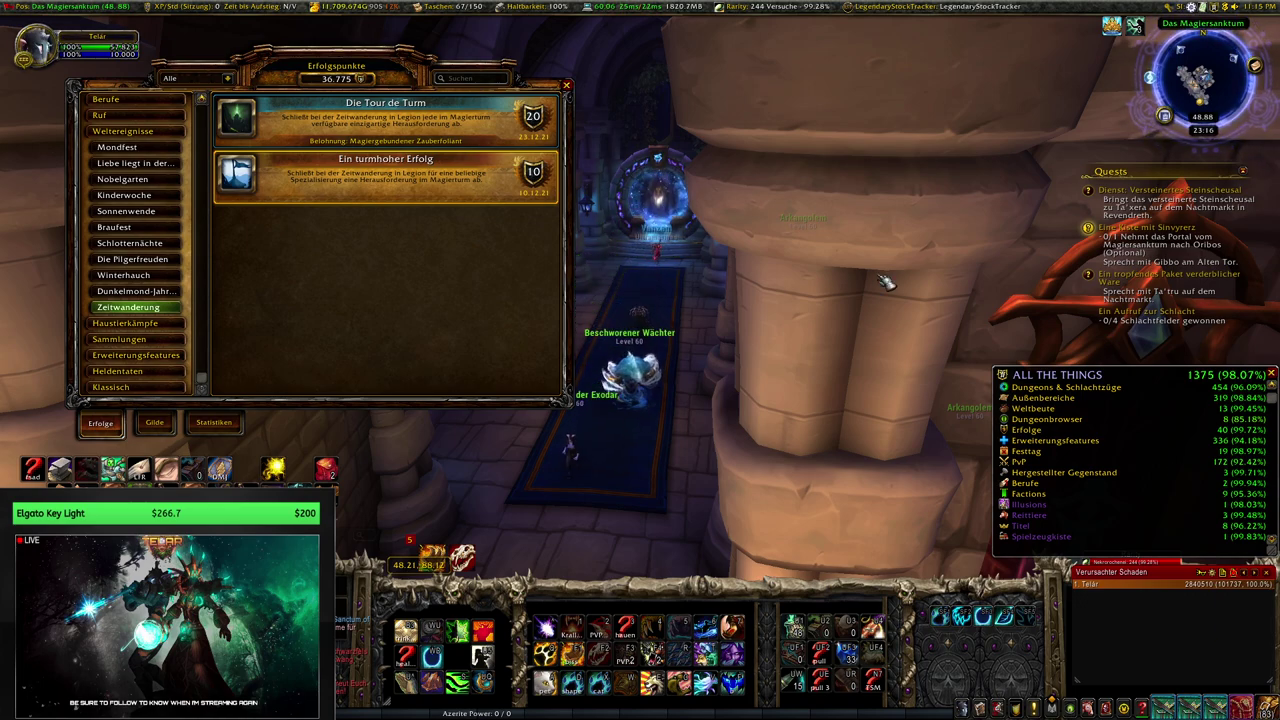
Switch back to the OpenOffice Calc spreadsheet and check the 05.01.22 differences for Mounts and Pet Score.
key("alt+Tab")
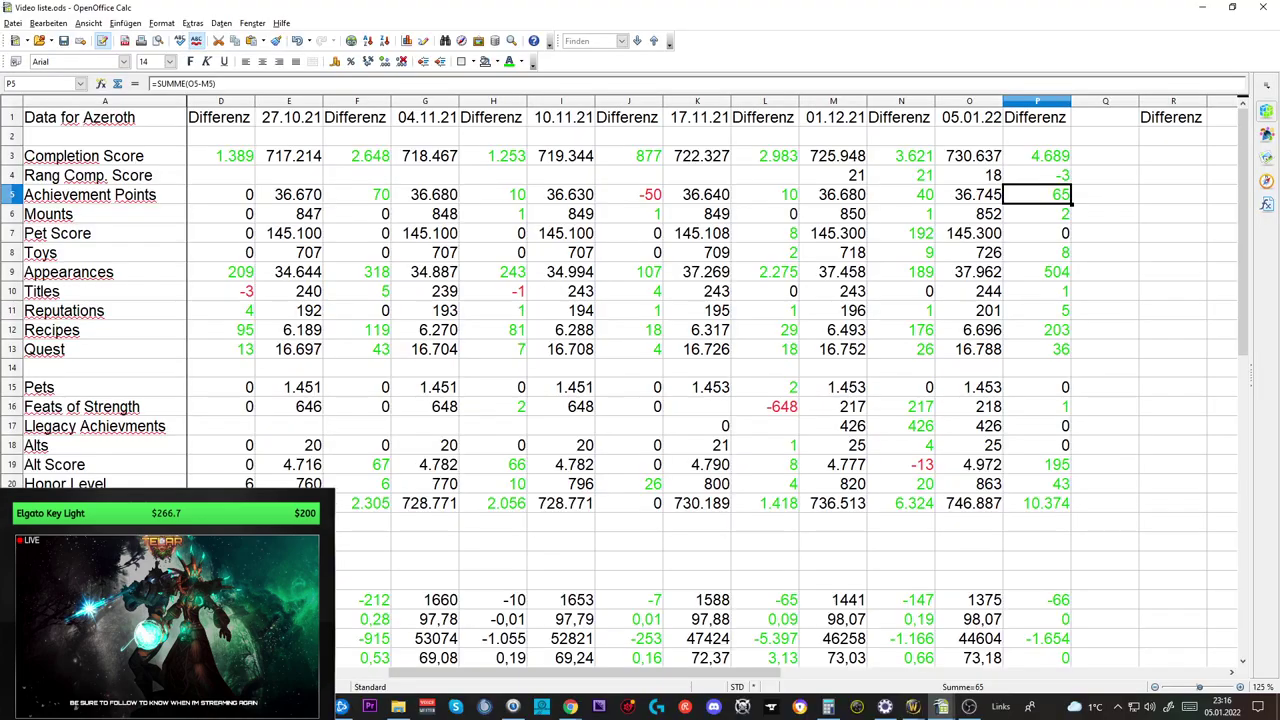
left_click(1039, 222)
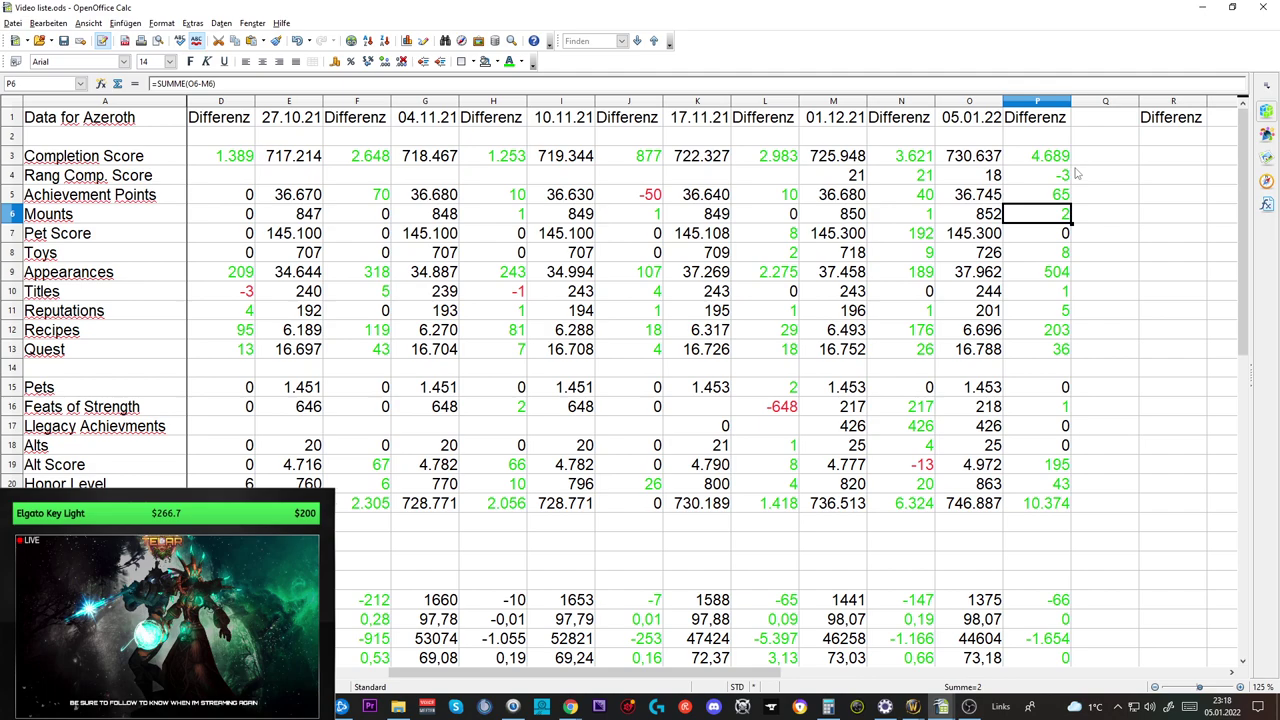
left_click(1065, 233)
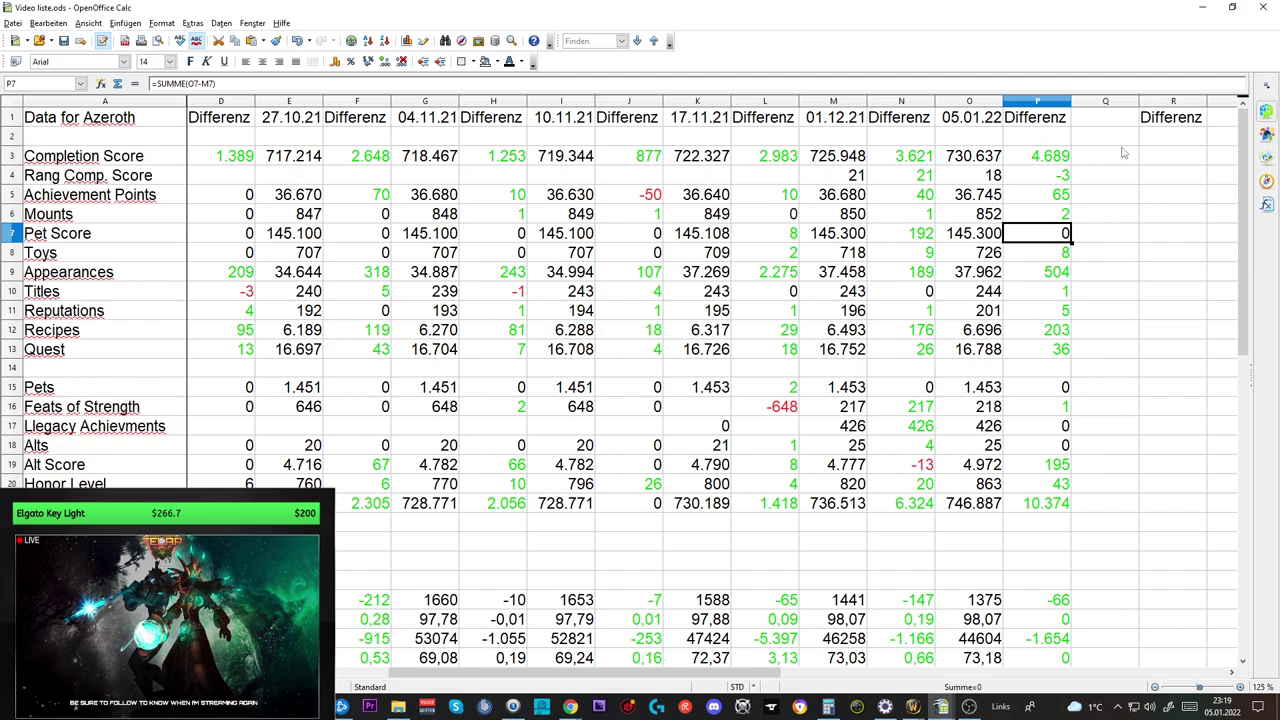
Switch to World of Warcraft and open the pet journal's search.
key("alt+Tab")
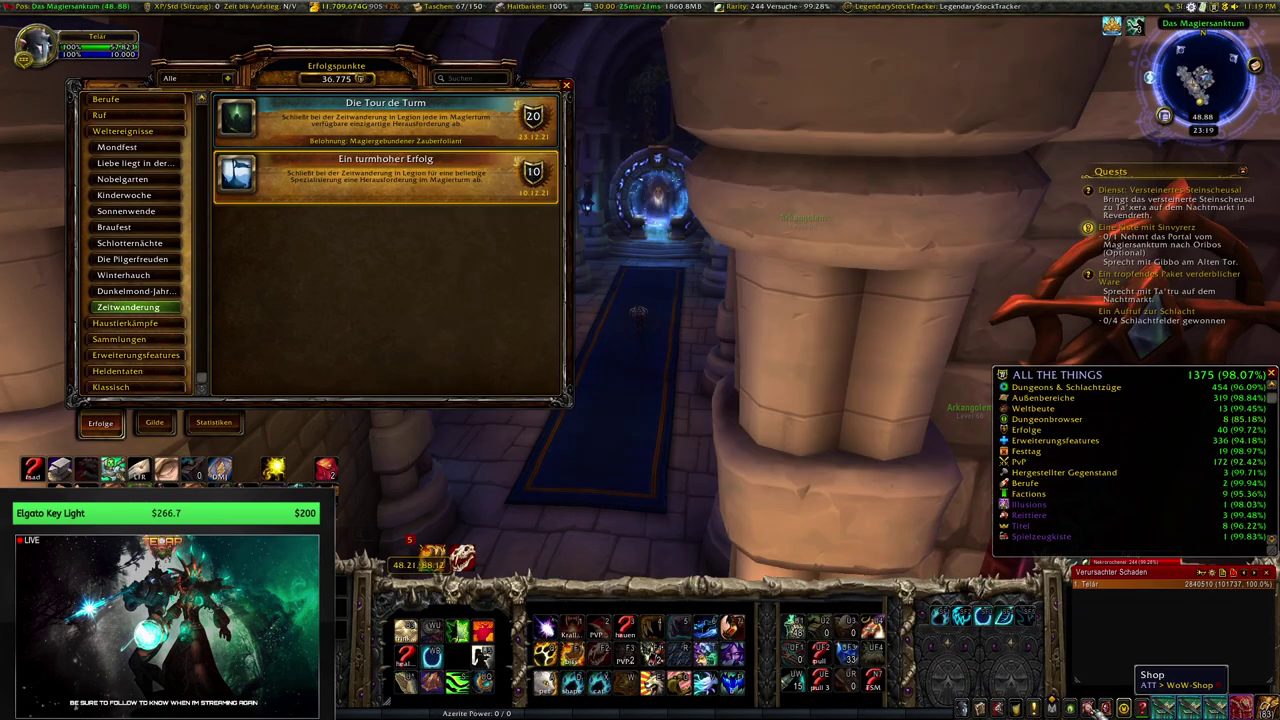
key("shift+p")
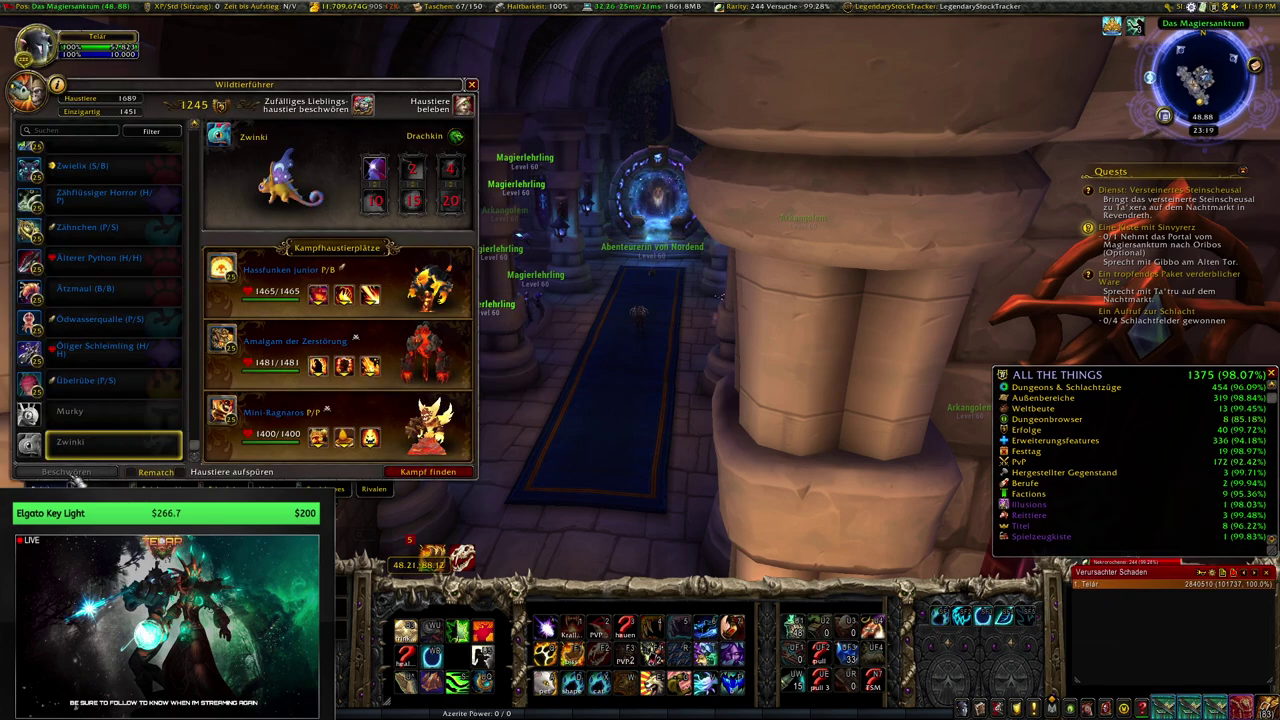
left_click(78, 131)
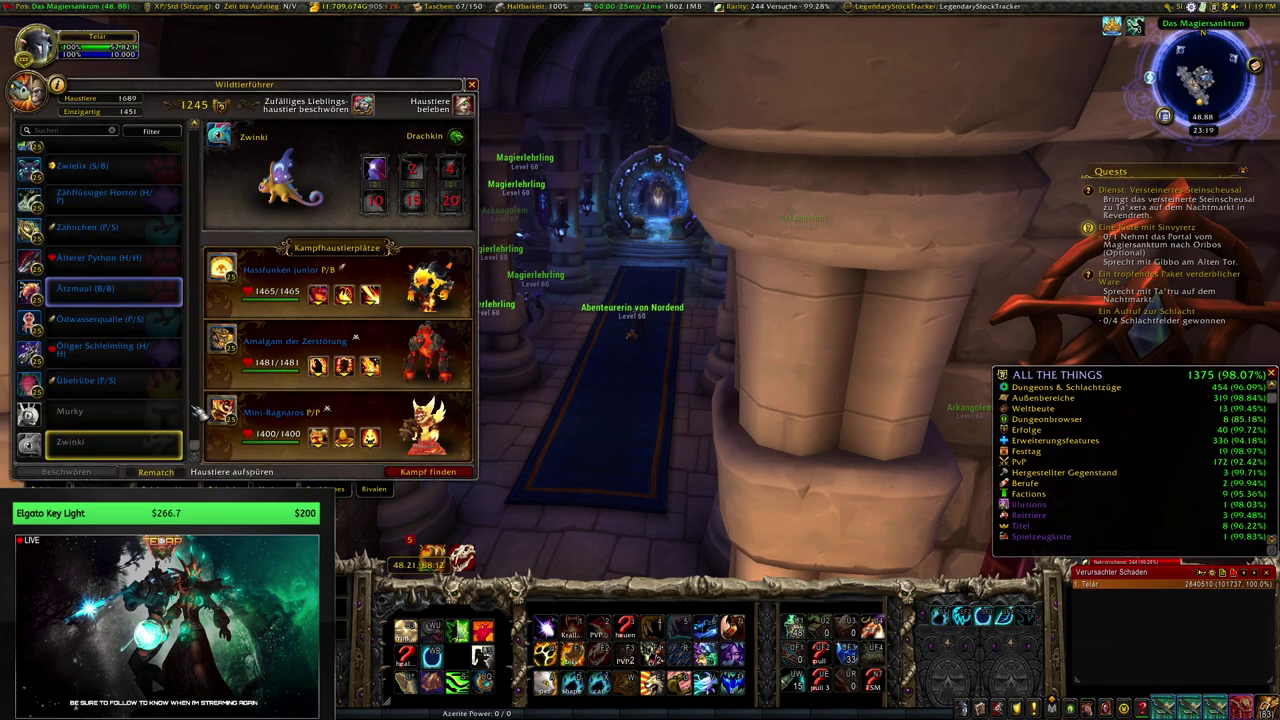
Search the toy box for "banne" and use the toy Gequältes Banner des Opportunen.
key("shift+t")
left_click(377, 108)
type("banne")
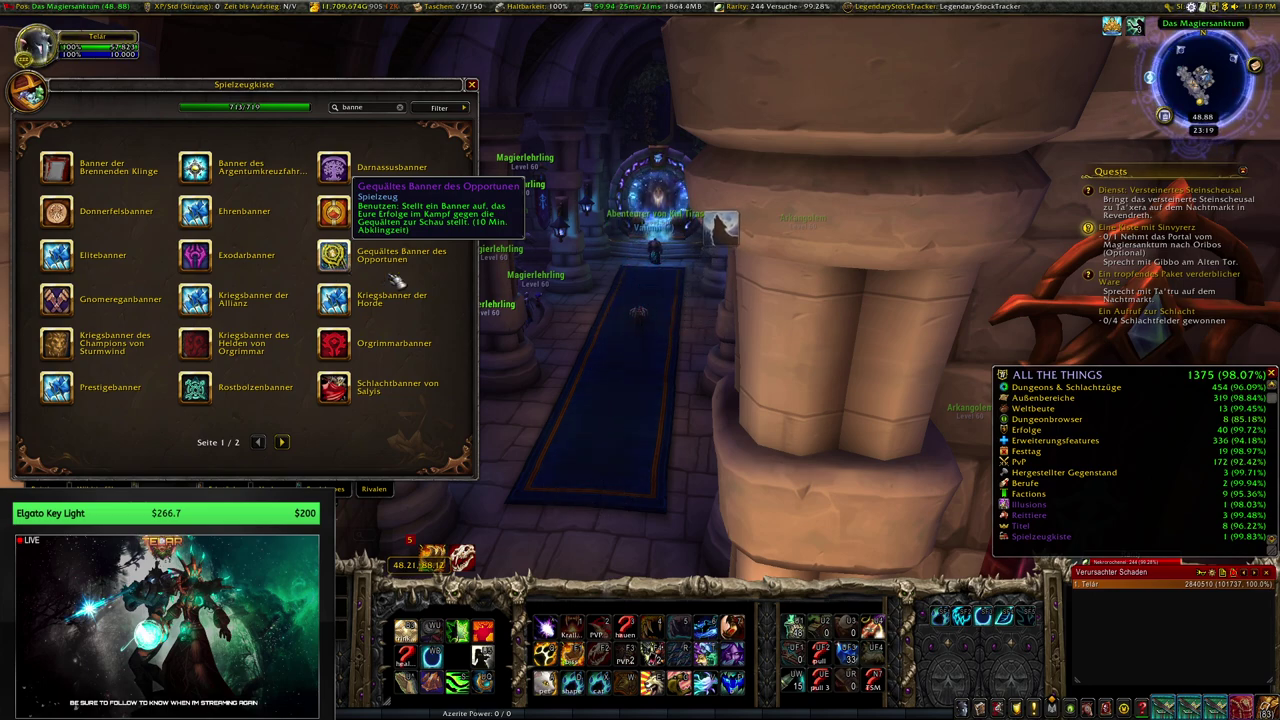
left_click(341, 270)
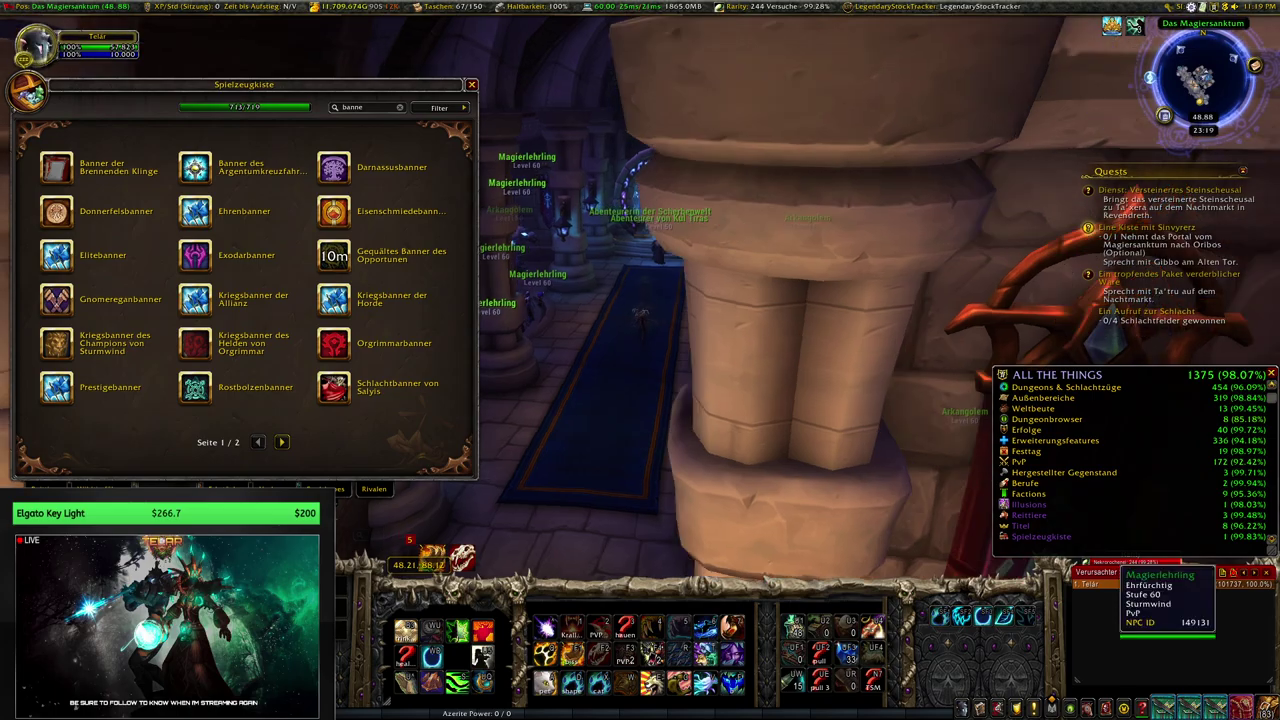
Close the toy box and look at the placed banner from around the character.
key("d")
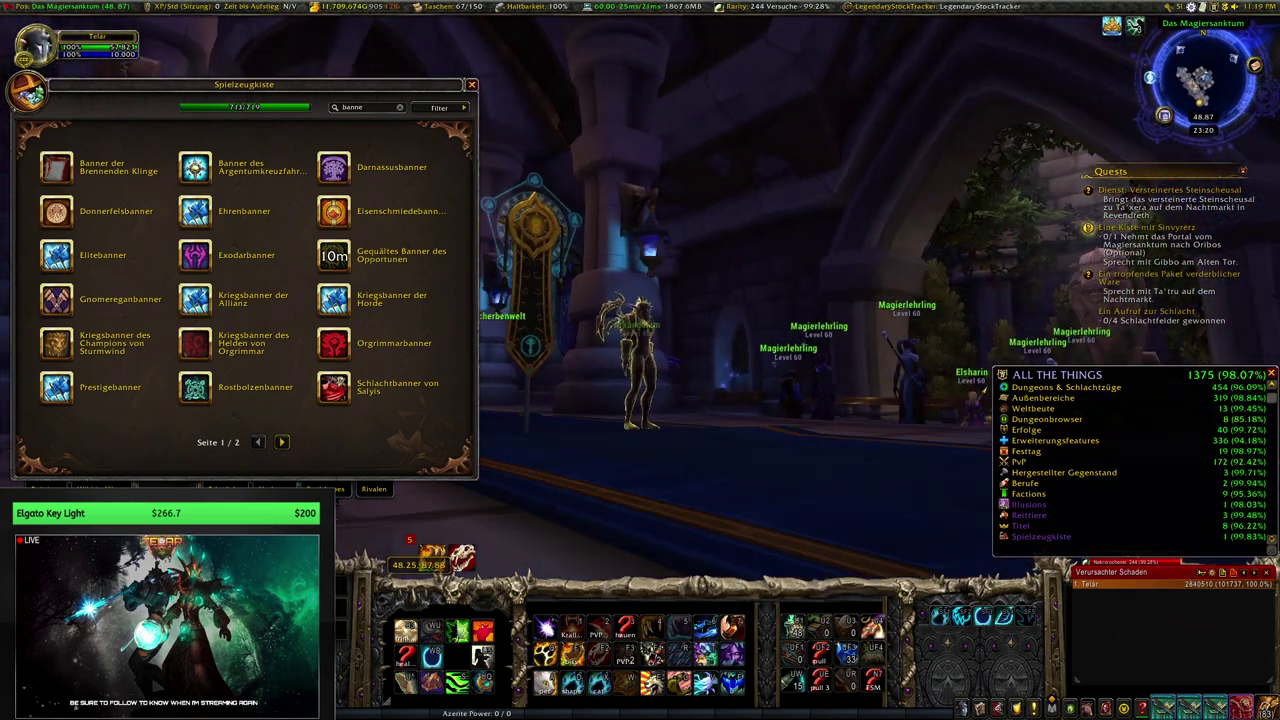
key("Escape")
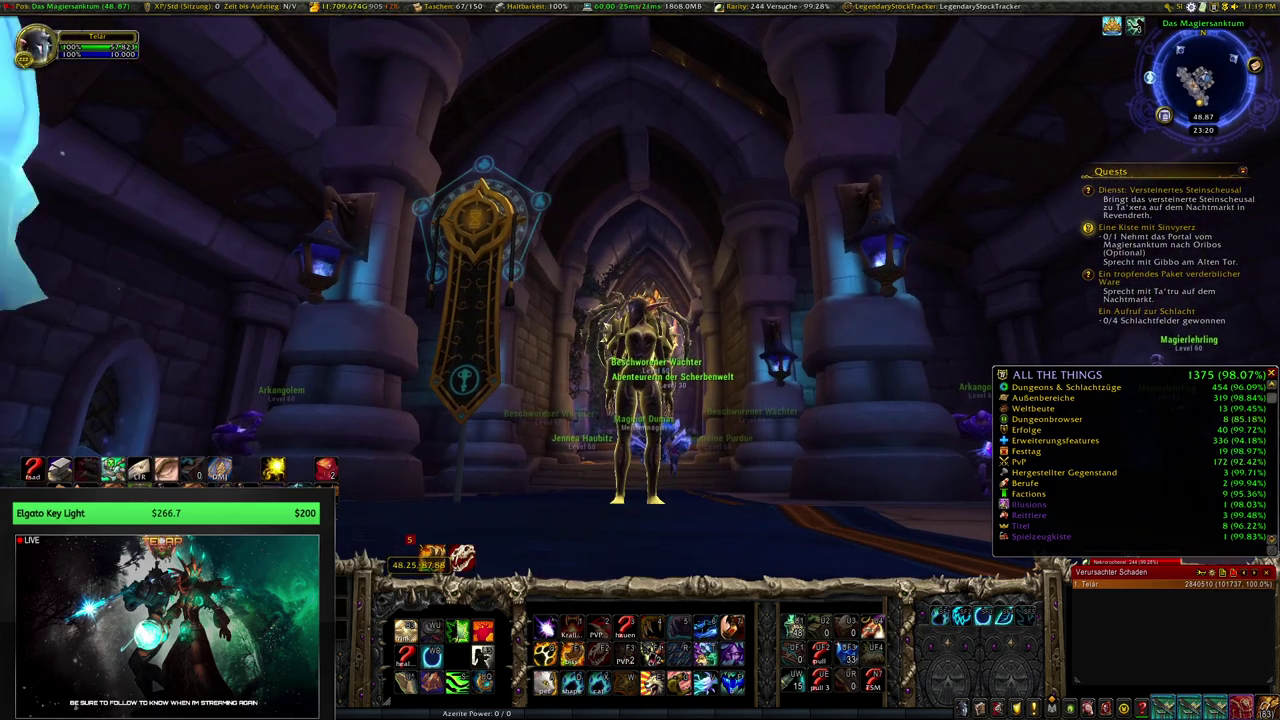
key("a")
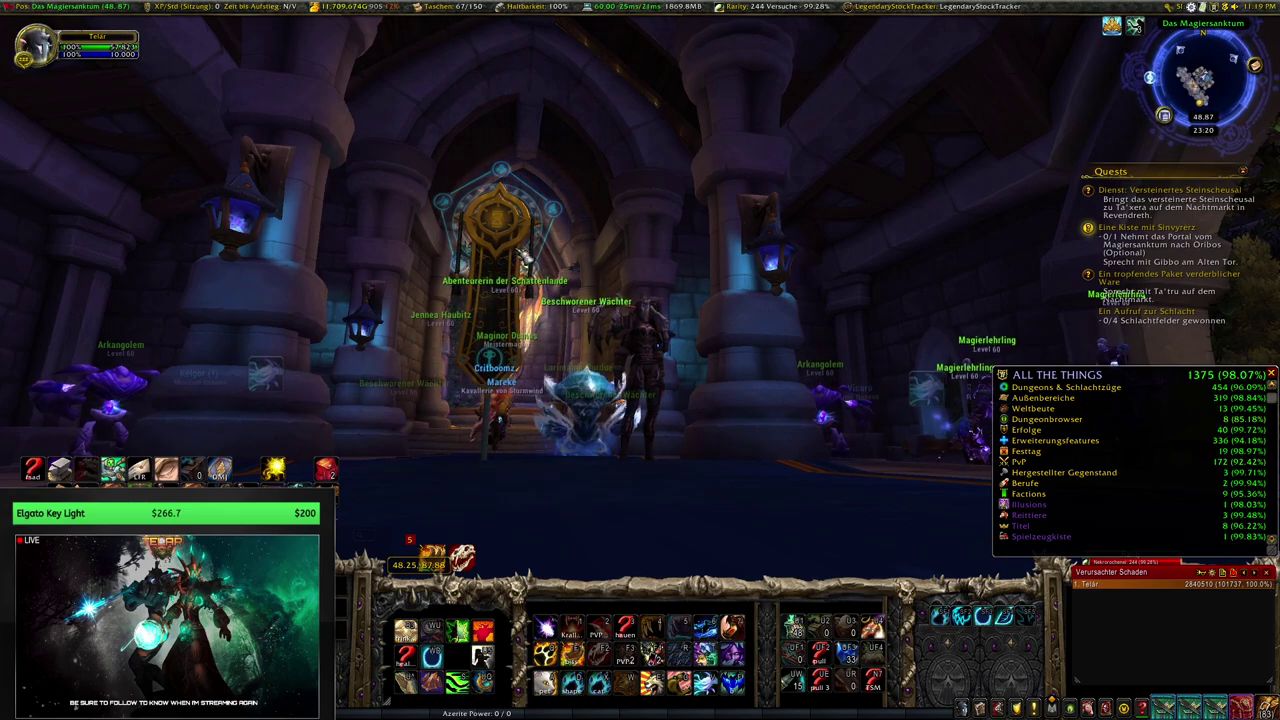
key("w")
key("a")
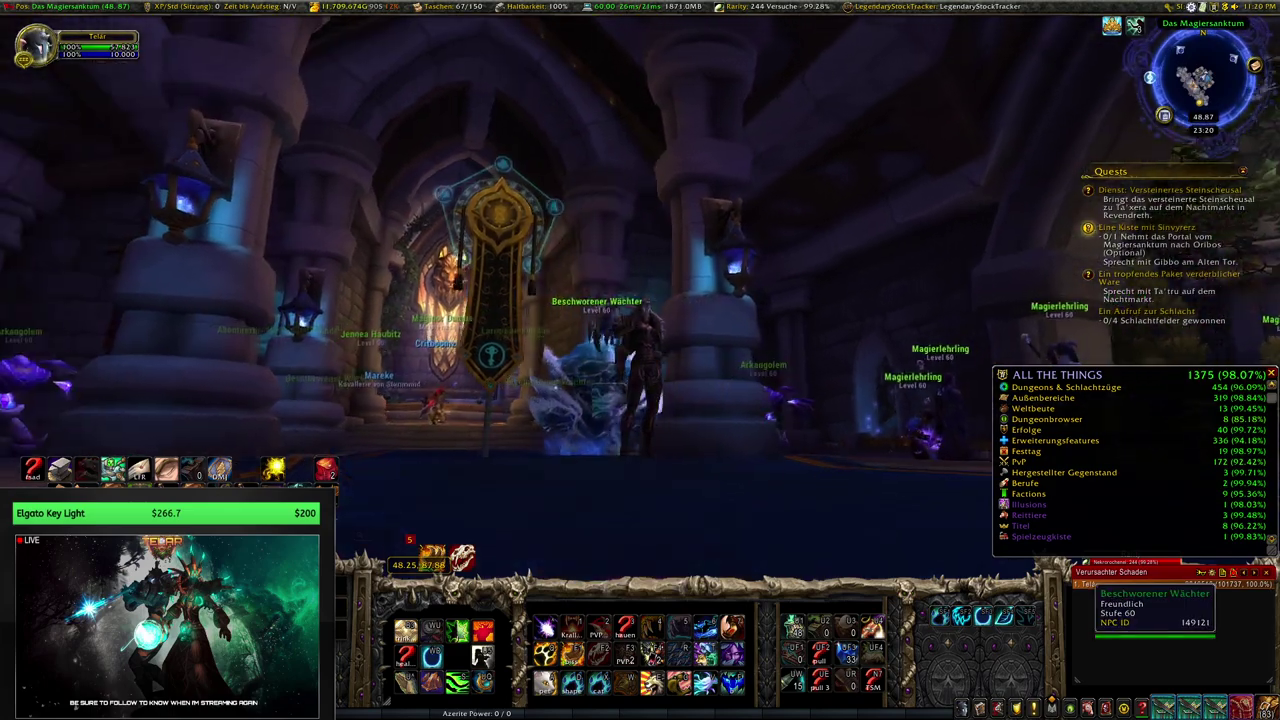
key("a")
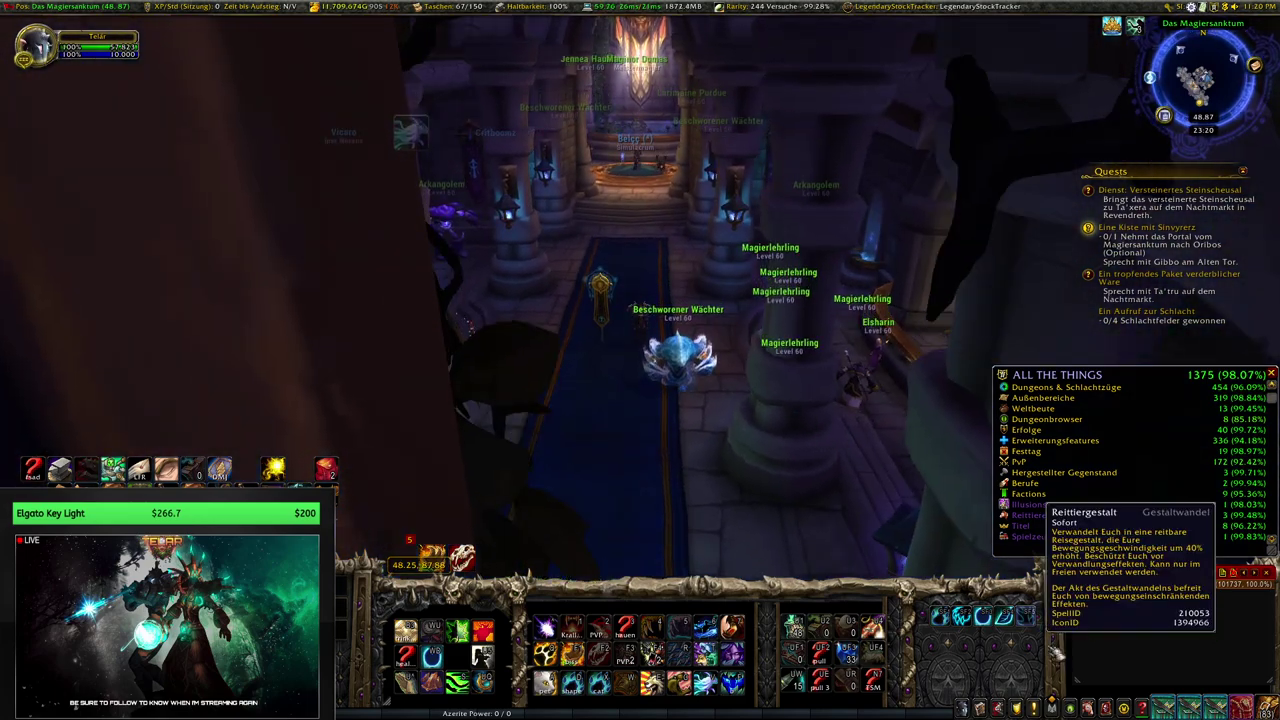
Reopen the toy box, hide collected toys (Gesammelt) and clear the search text.
key("shift+p")
left_click(439, 107)
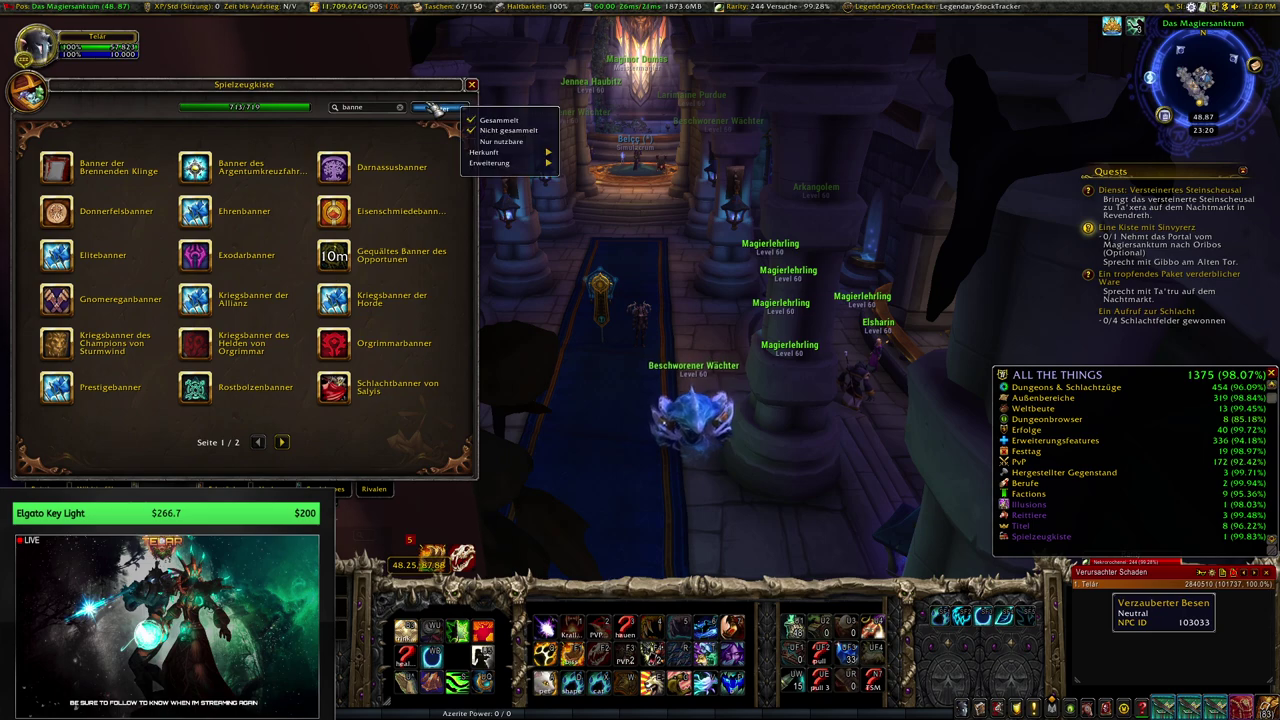
left_click(498, 120)
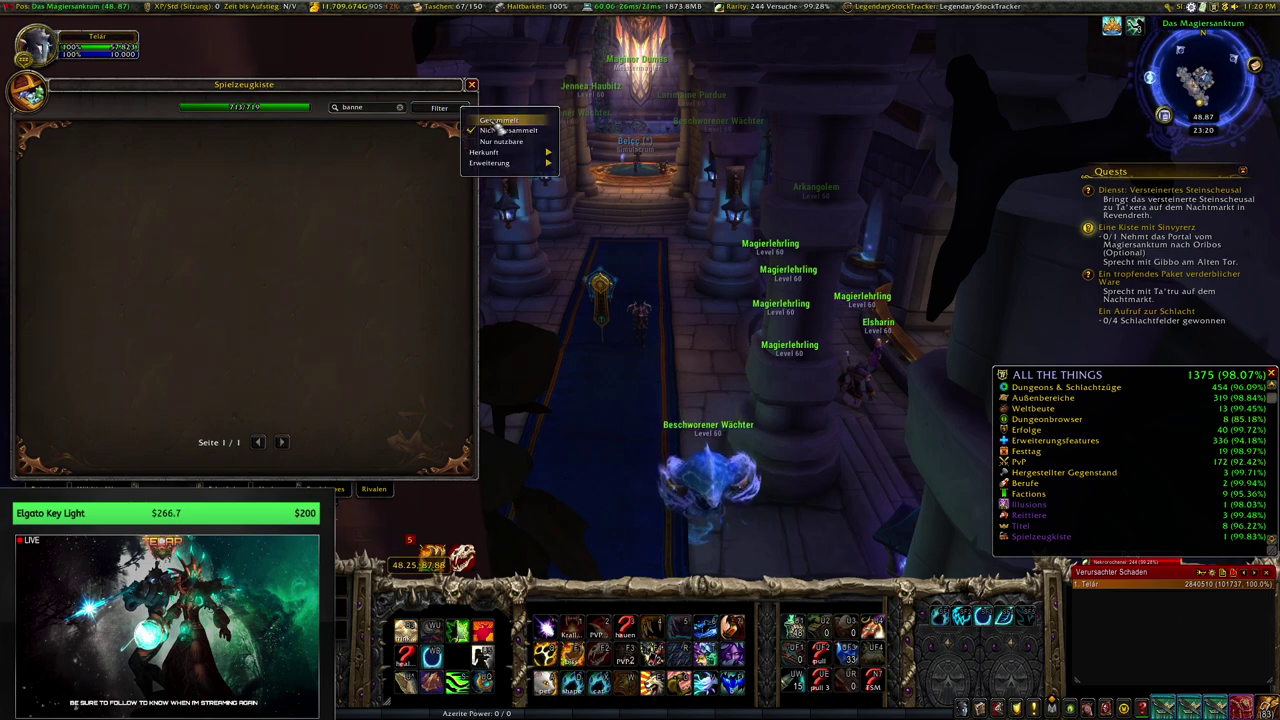
left_click(399, 107)
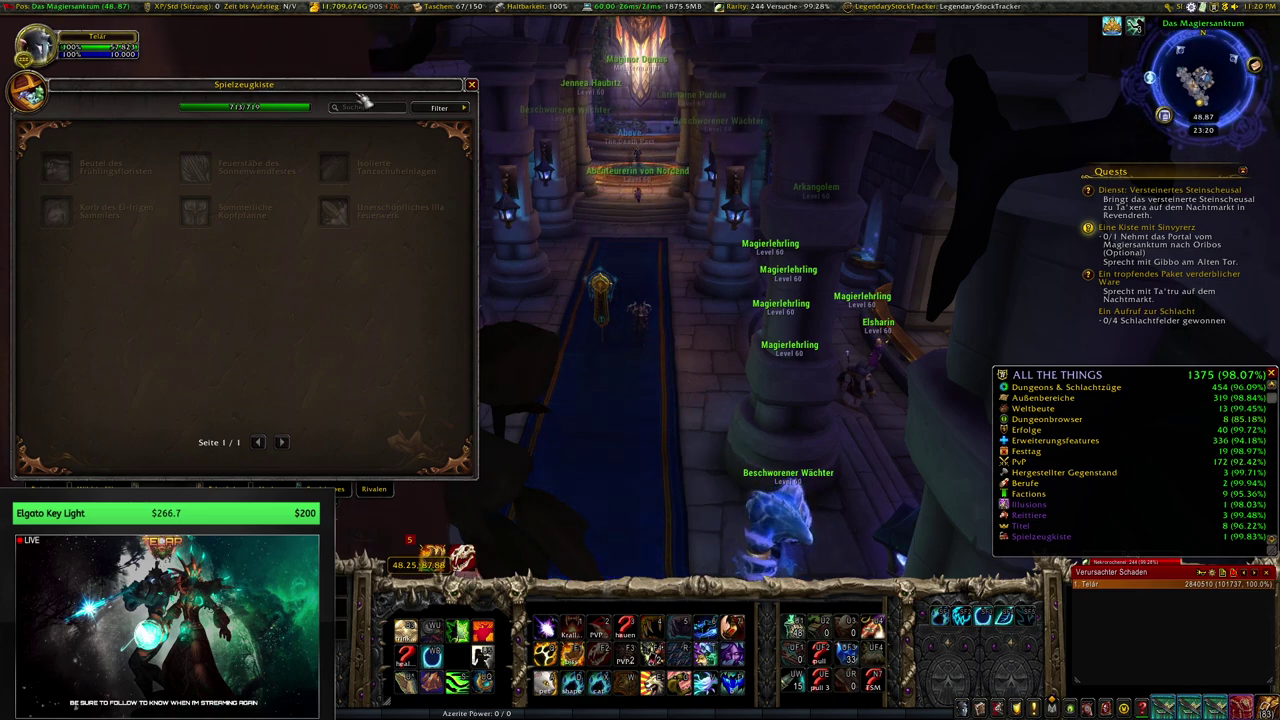
Read the descriptions of the uncollected toys, including Sommerliche Kopfpfanne and Unerschöpfliches lila Feuerwerk, and close the toy box.
mouse_move(62, 172)
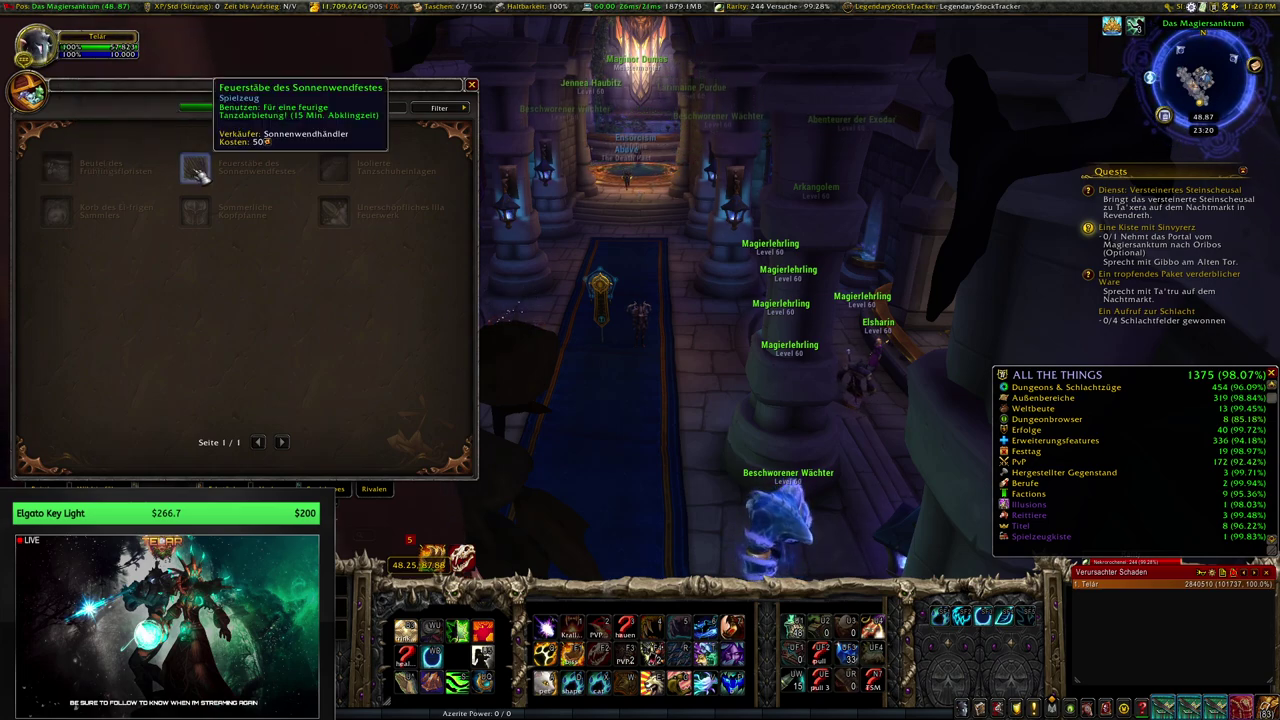
mouse_move(343, 172)
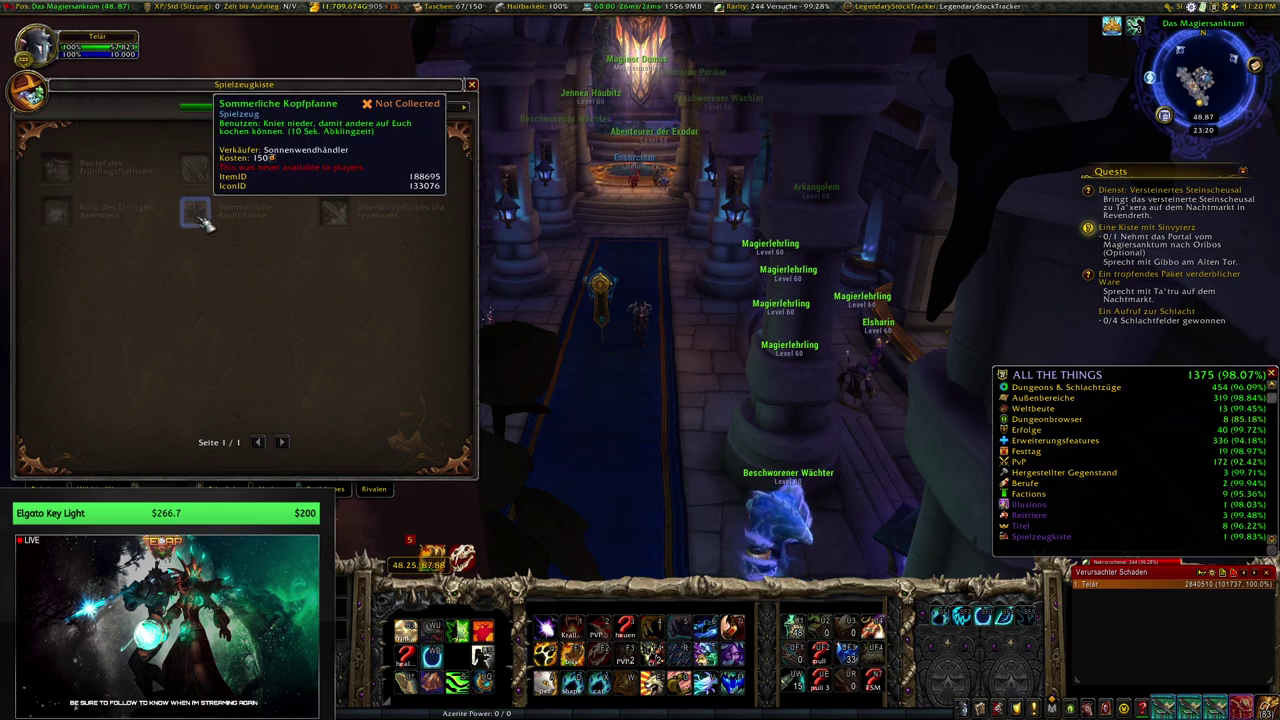
mouse_move(200, 203)
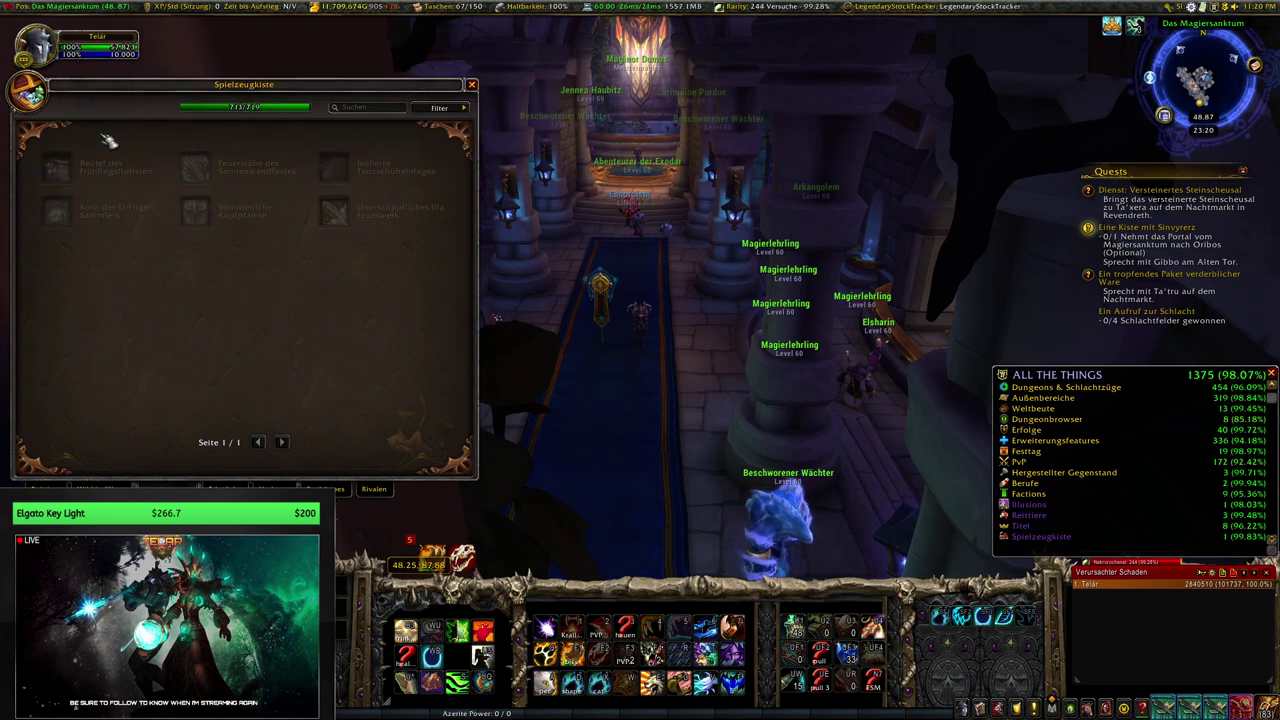
mouse_move(333, 212)
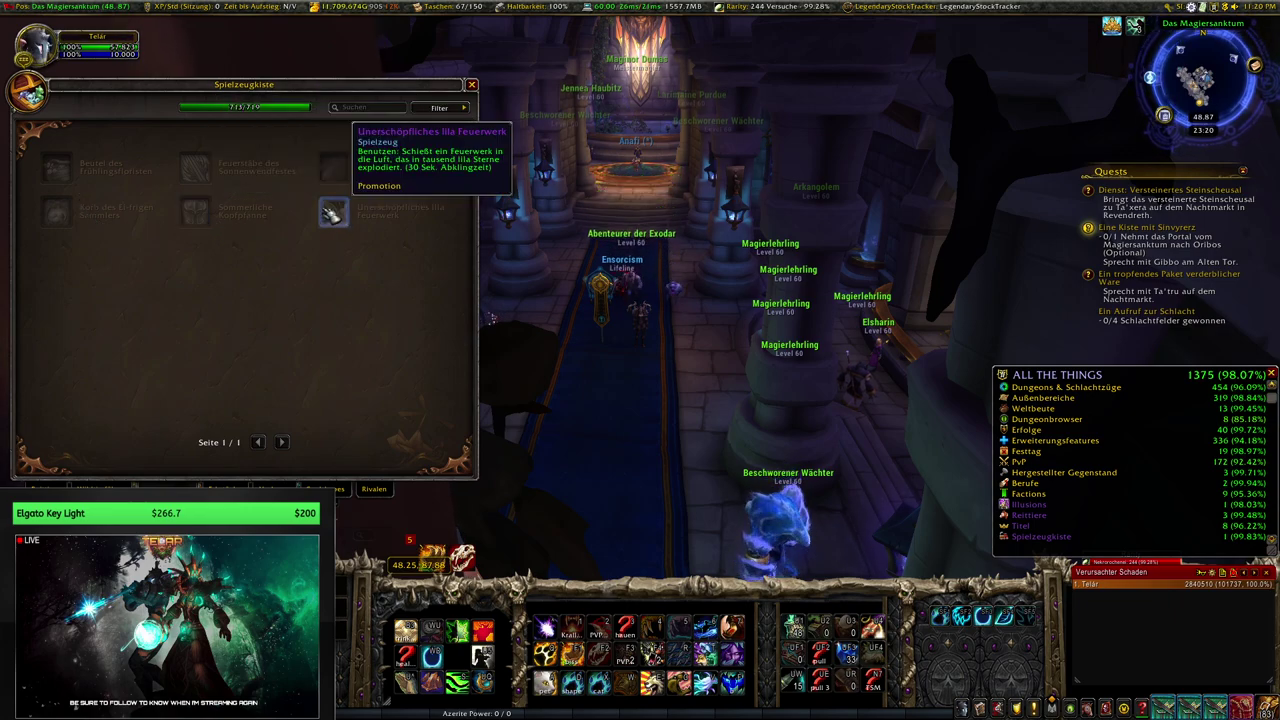
left_click(472, 85)
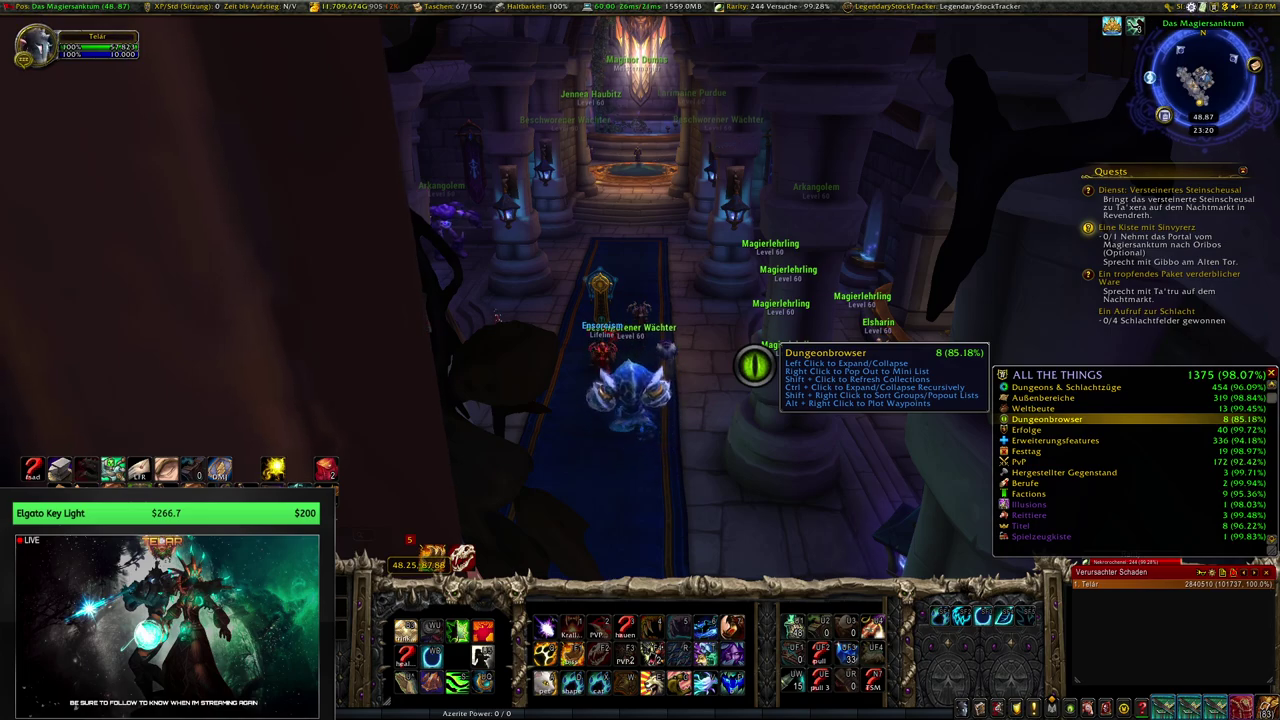
Switch to the OpenOffice Calc spreadsheet and check the 05.01.22 differences for Toys, Appearances, Titles and Reputations.
key("alt+Tab")
left_click(1036, 256)
left_click(1055, 275)
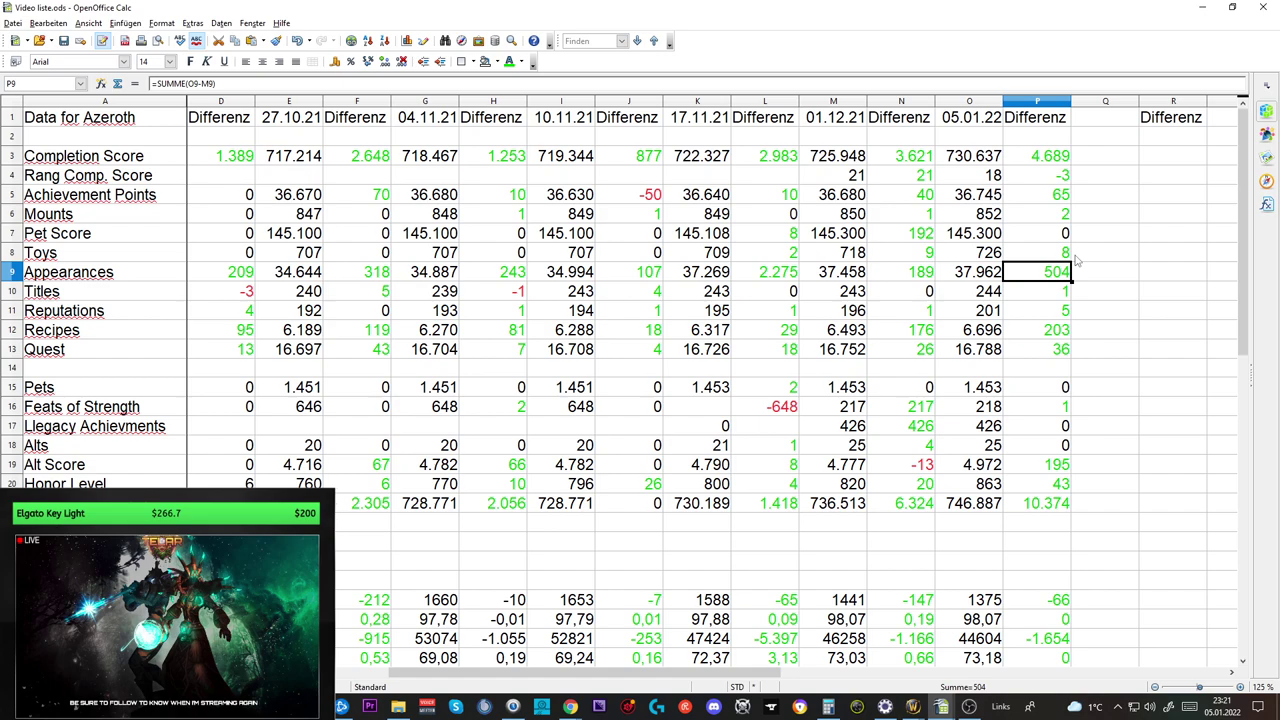
left_click(1066, 297)
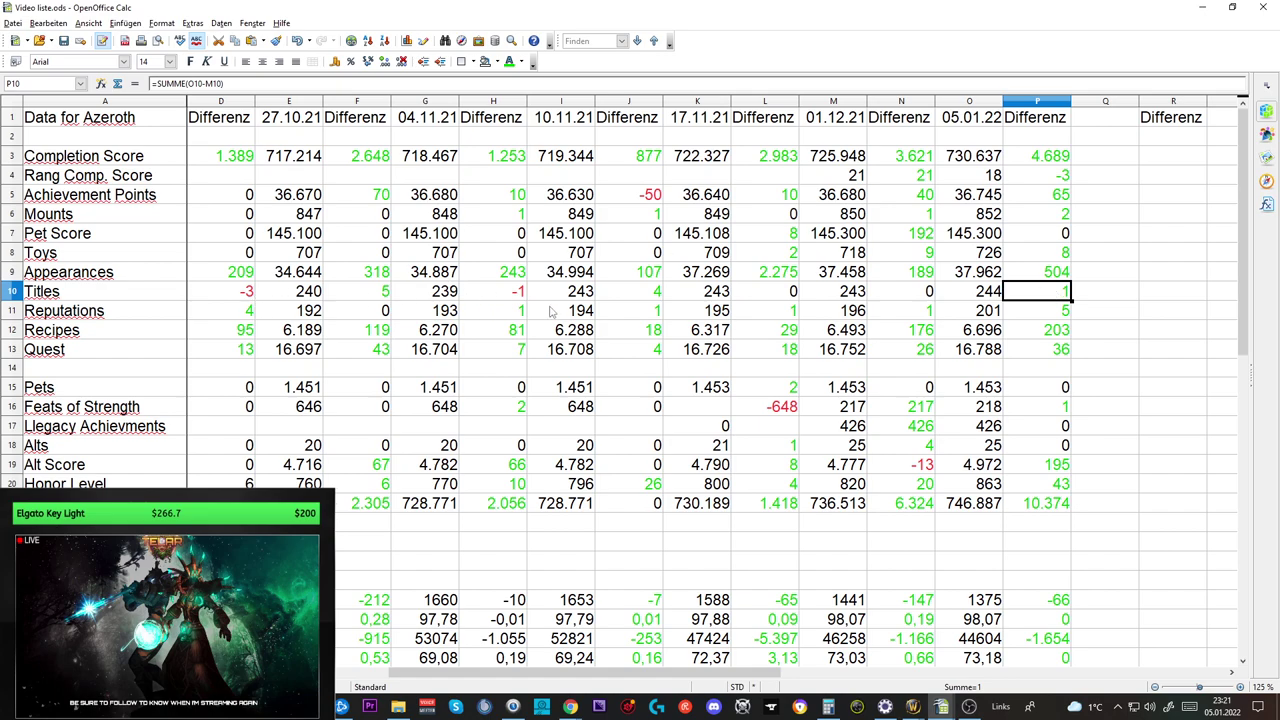
left_click(1030, 316)
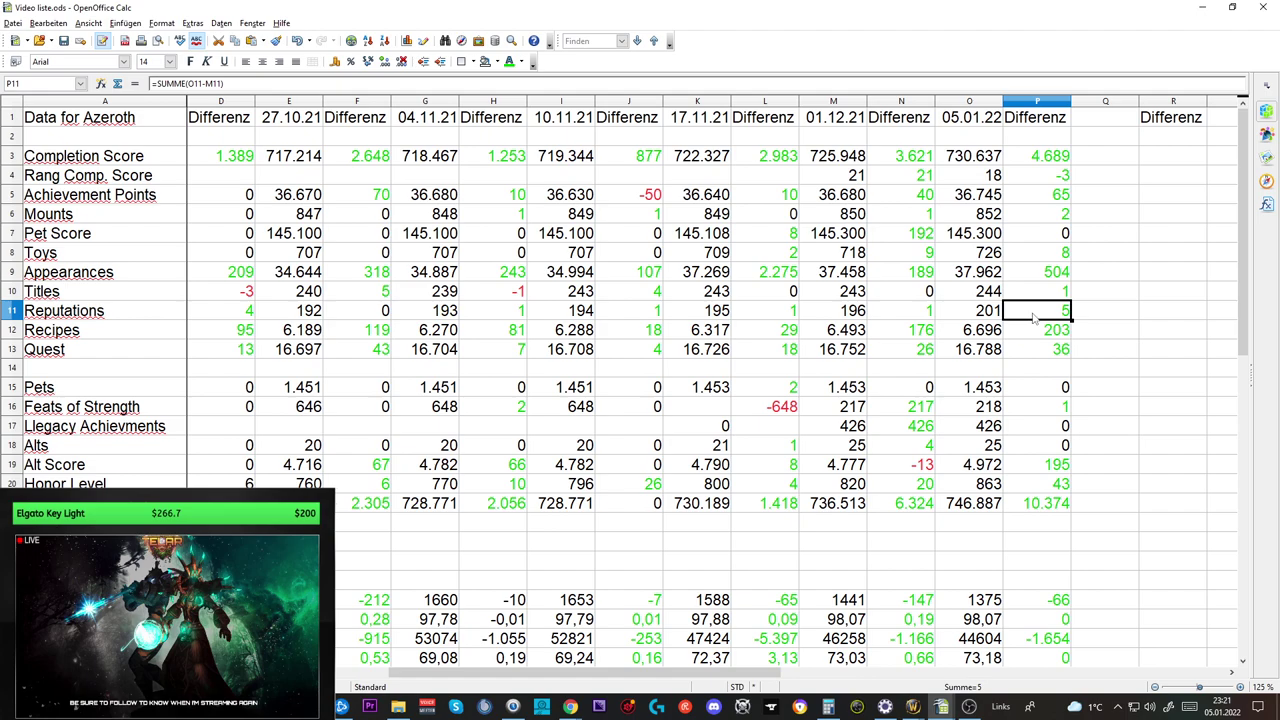
Check the 05.01.22 differences for Recipes, Quest, Pets and legacy achievements.
left_click(1029, 328)
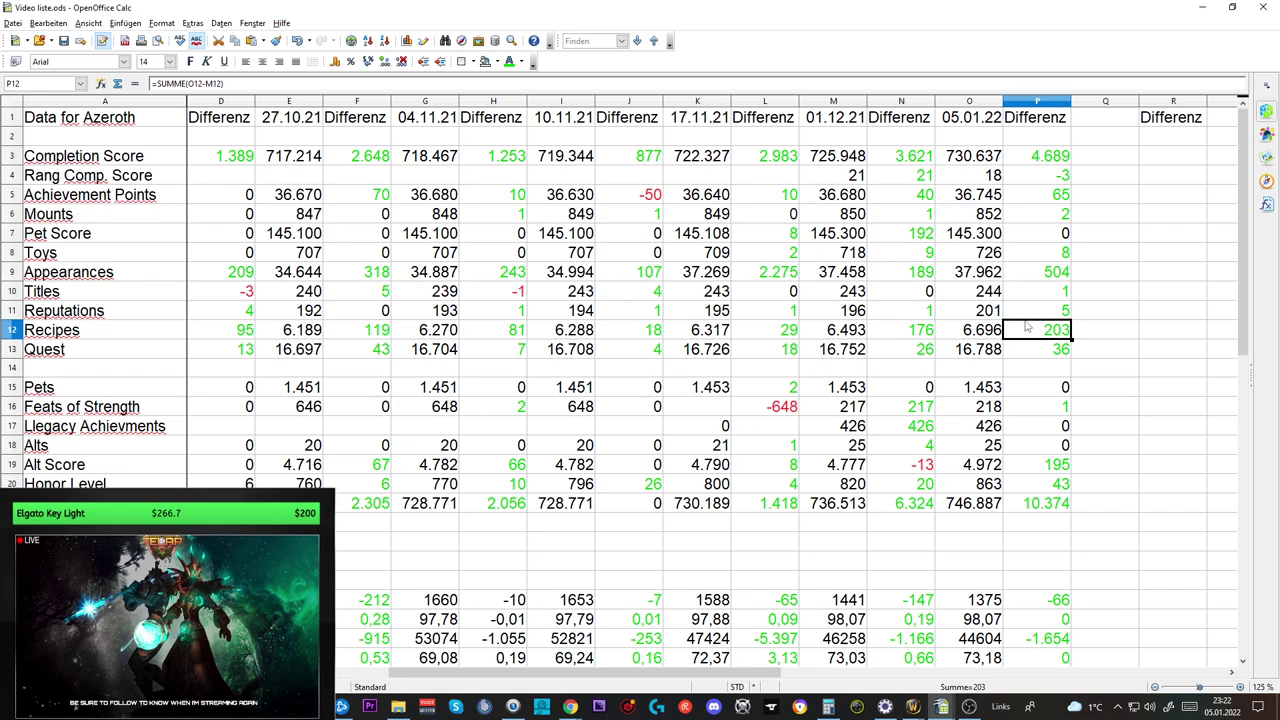
left_click(1085, 357)
left_click(1064, 355)
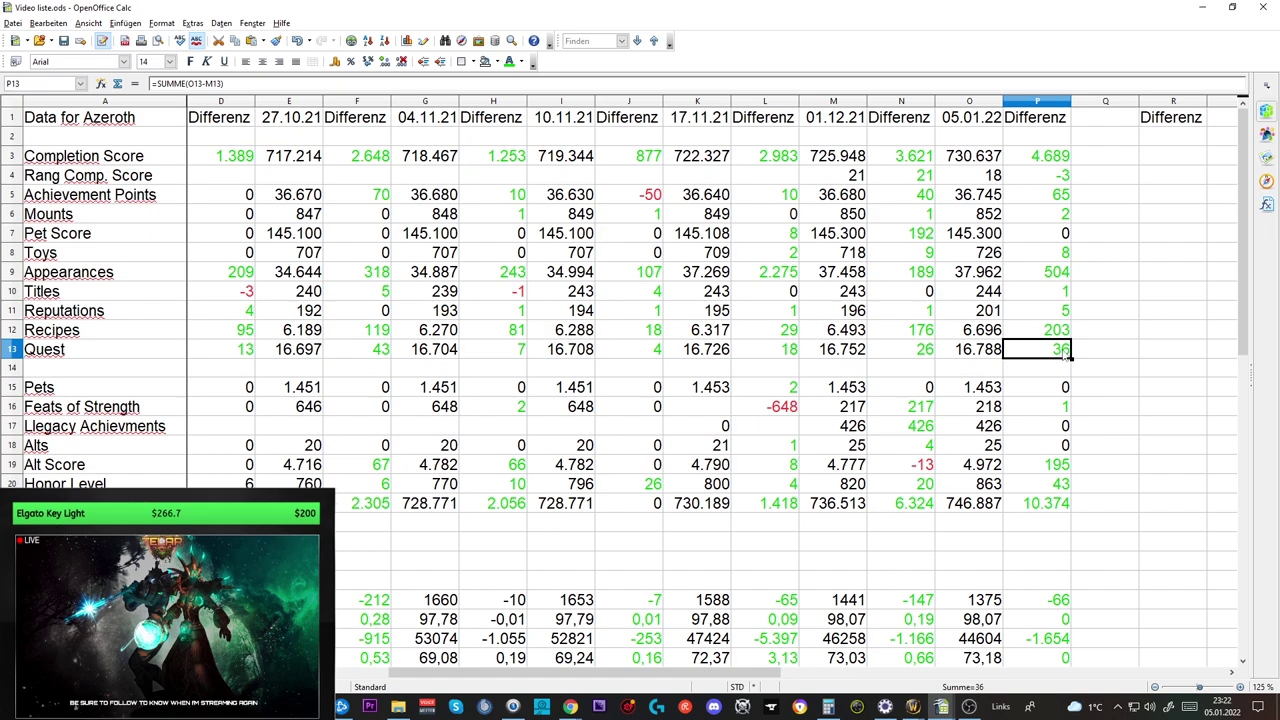
left_click(1069, 391)
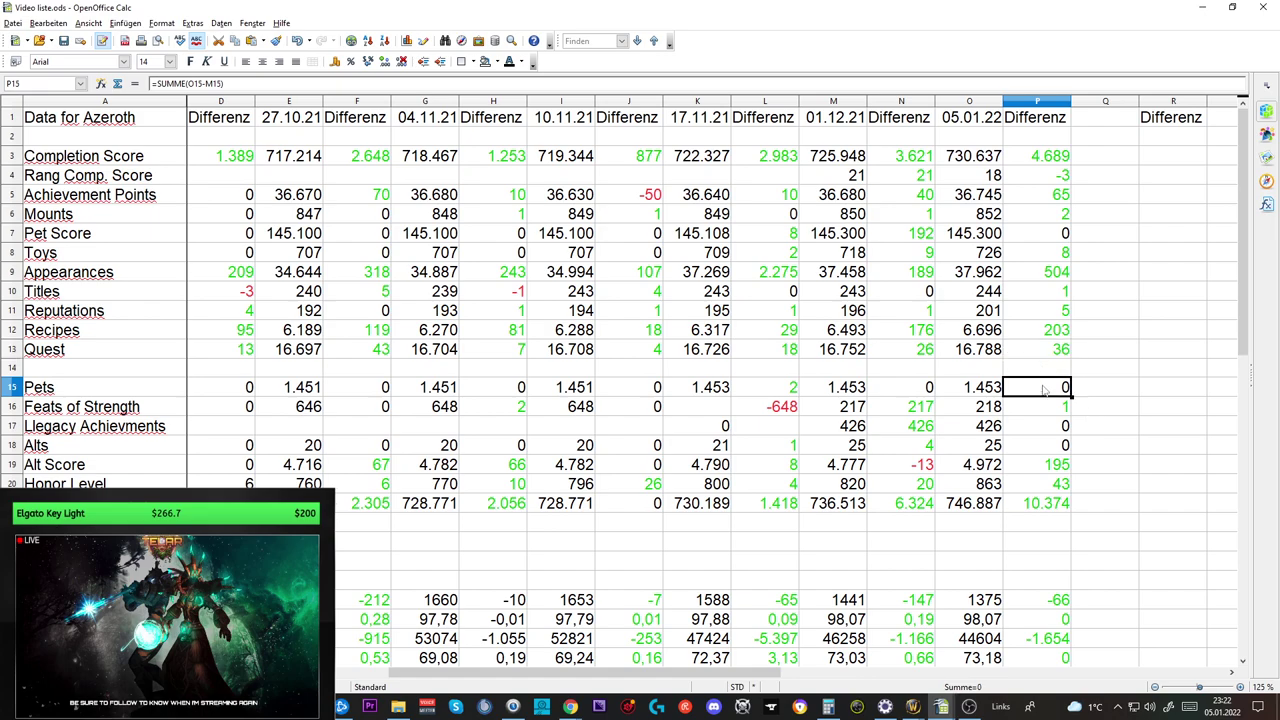
left_click(1048, 426)
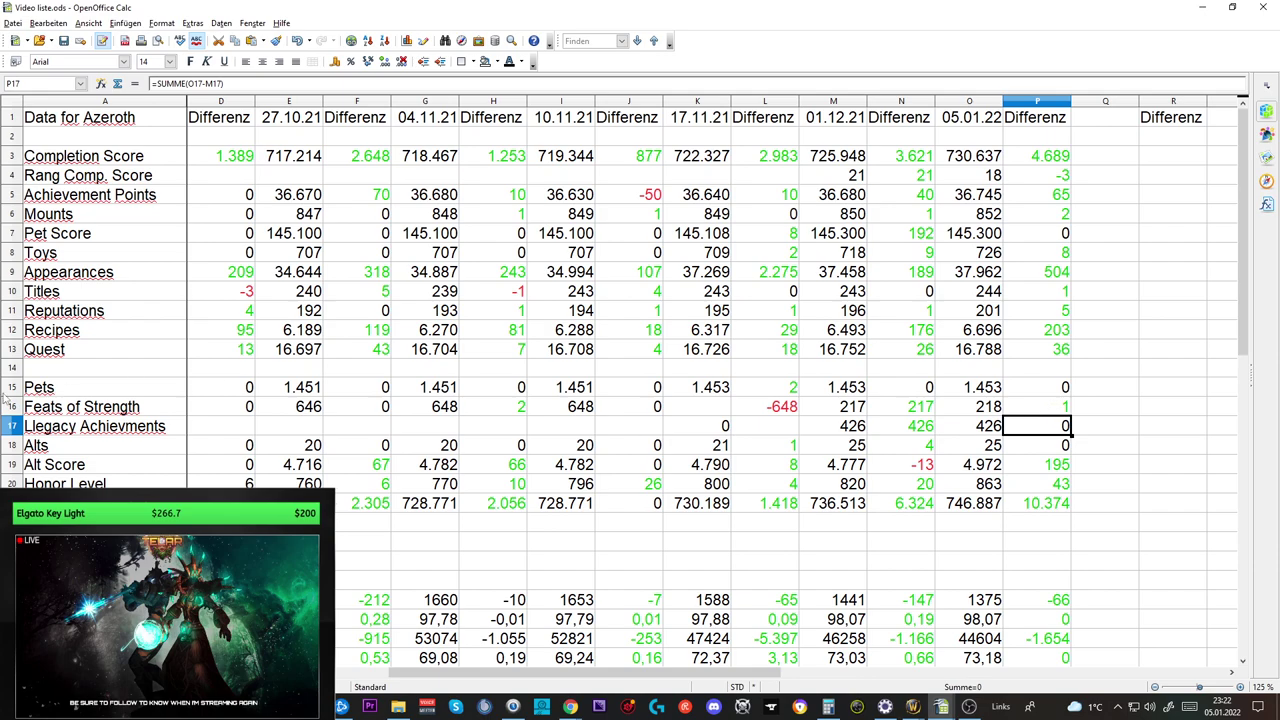
Correct the row label in A17 to "Legacy Achievments".
left_click(42, 430)
left_click(156, 84)
key("BackSpace")
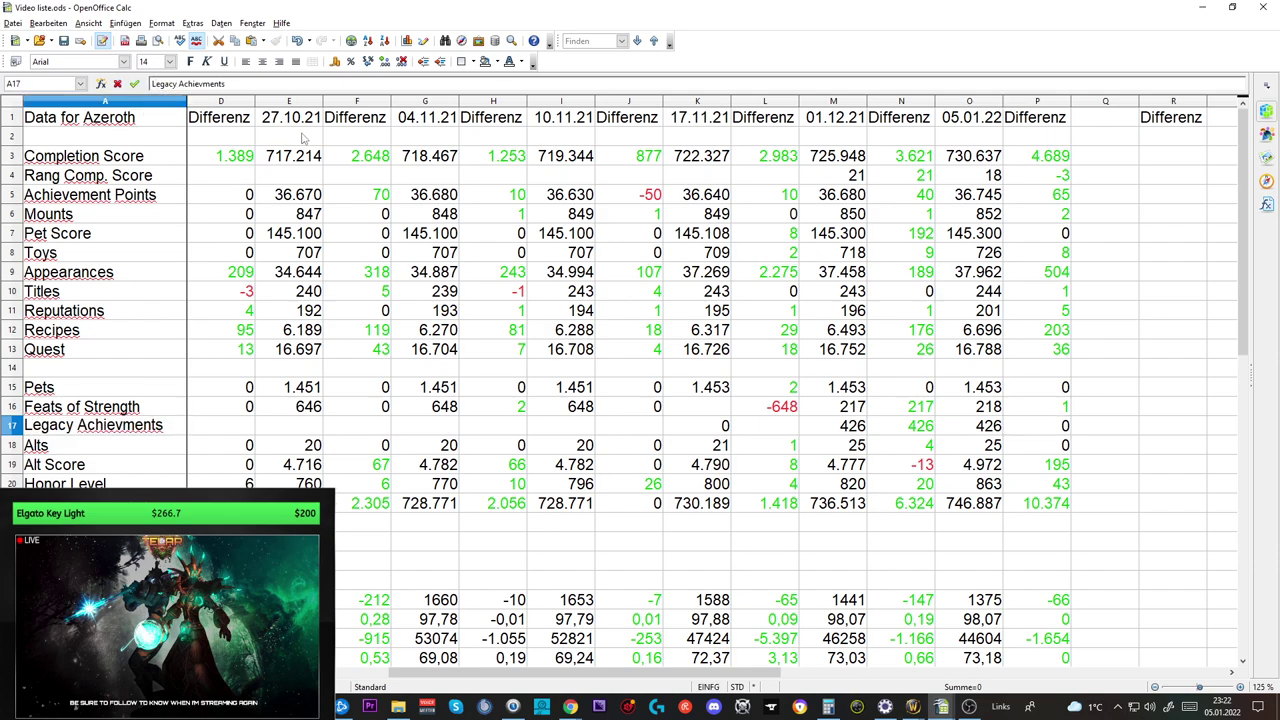
key("Return")
Check the 05.01.22 Feats of Strength difference, and switch to World of Warcraft to view the recent achievement Rockender Rennraser.
left_click(106, 410)
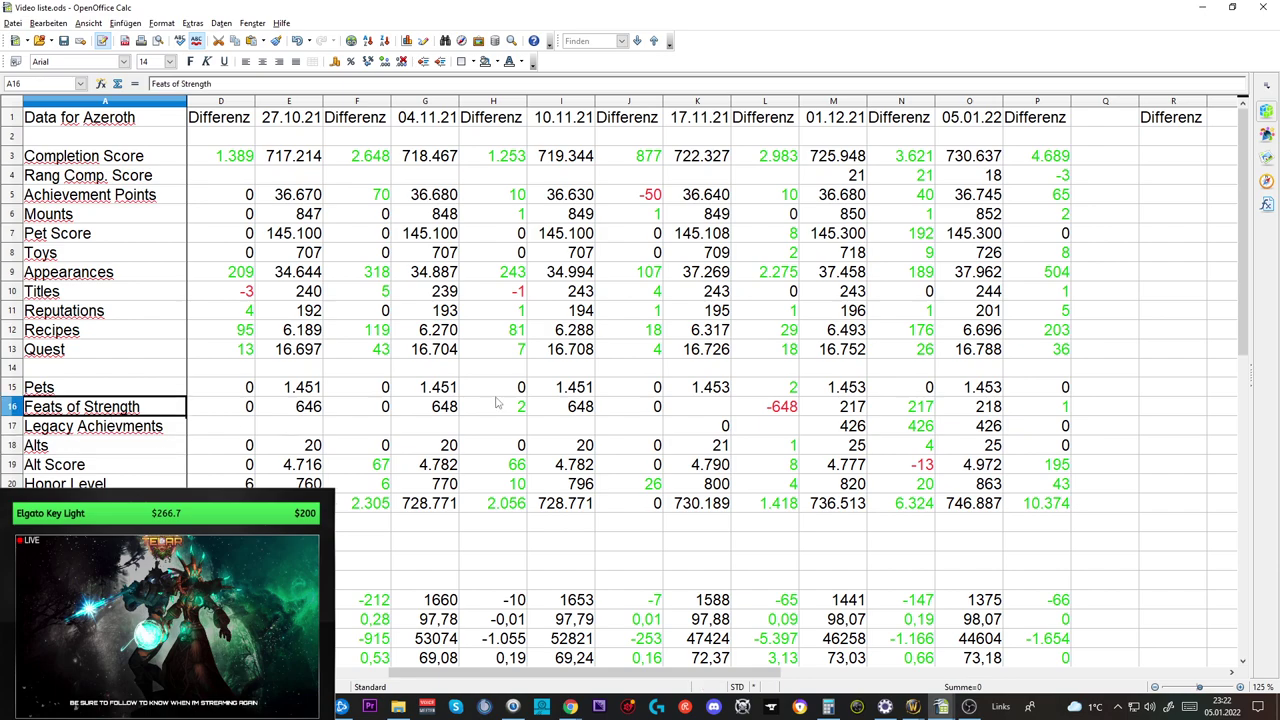
left_click(1066, 414)
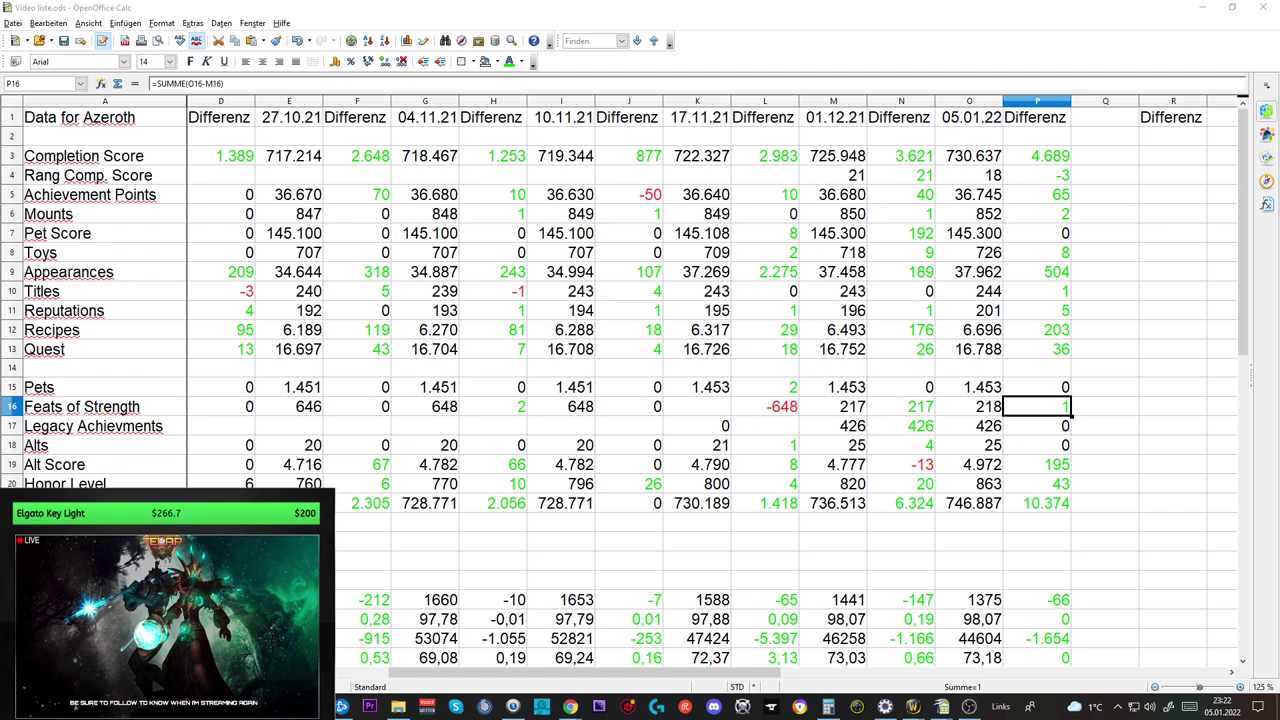
key("alt+Tab")
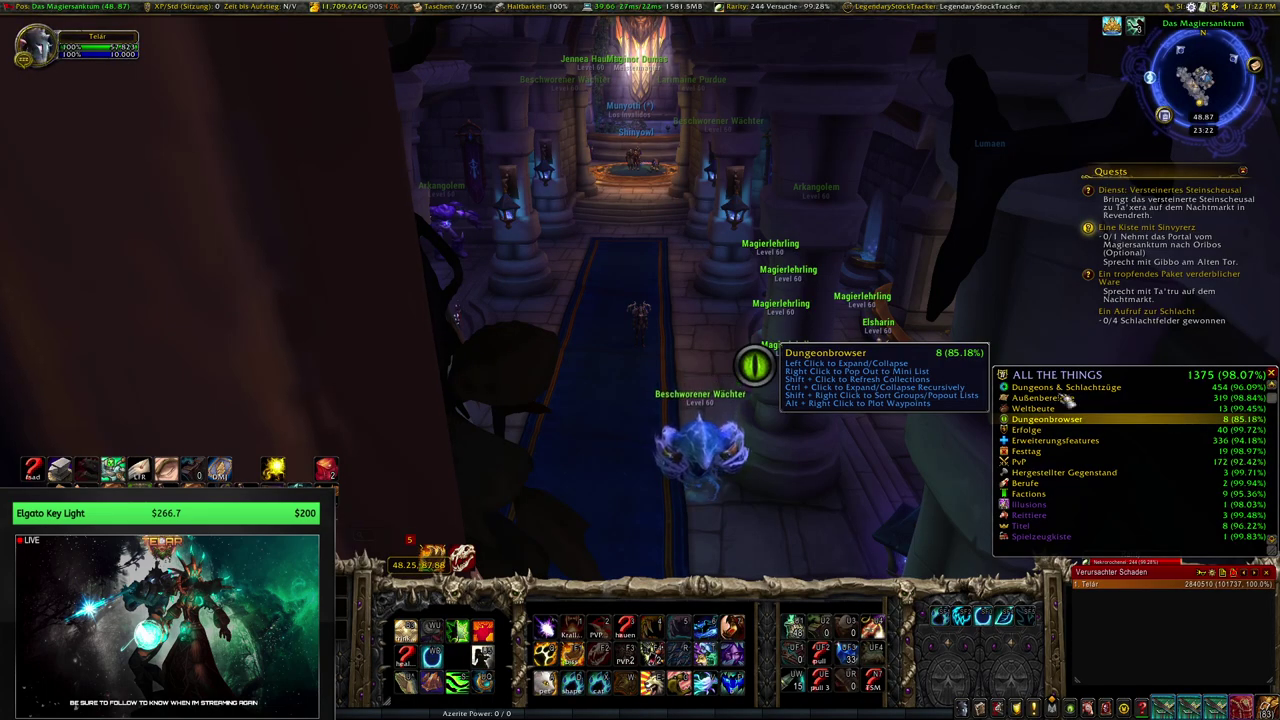
left_click(1016, 707)
scroll(145, 200, "up", 5)
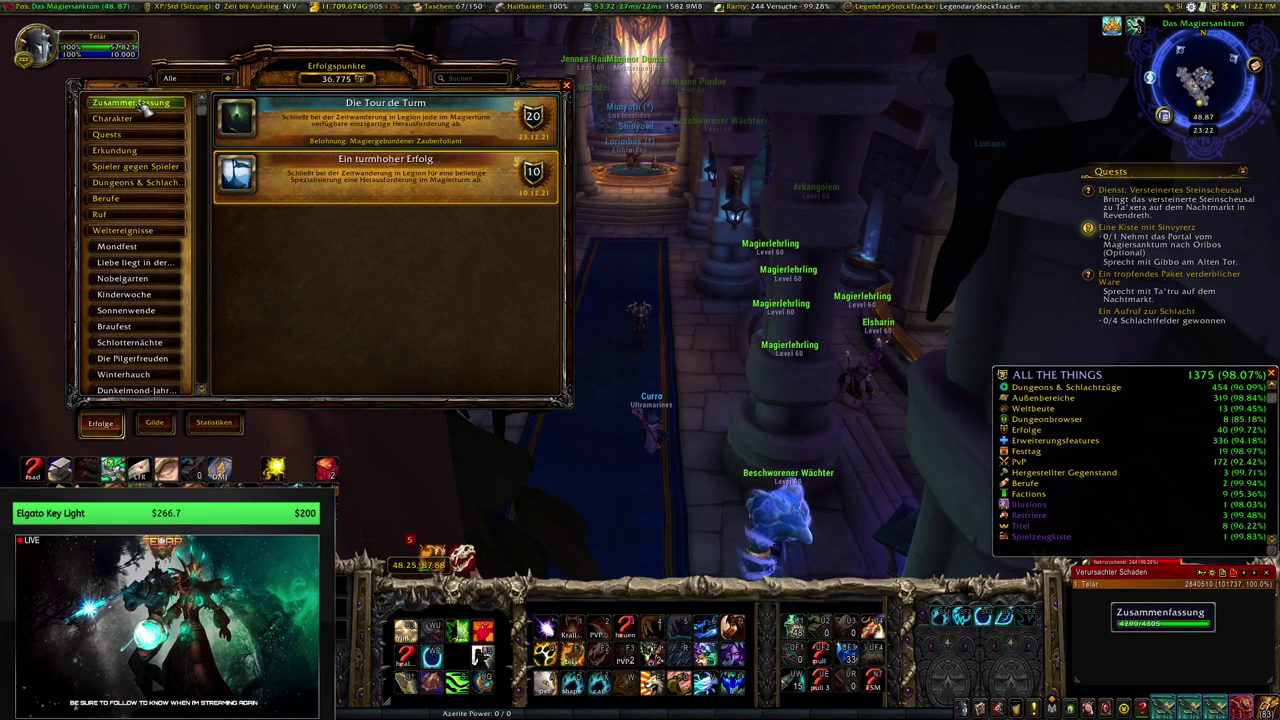
left_click(140, 103)
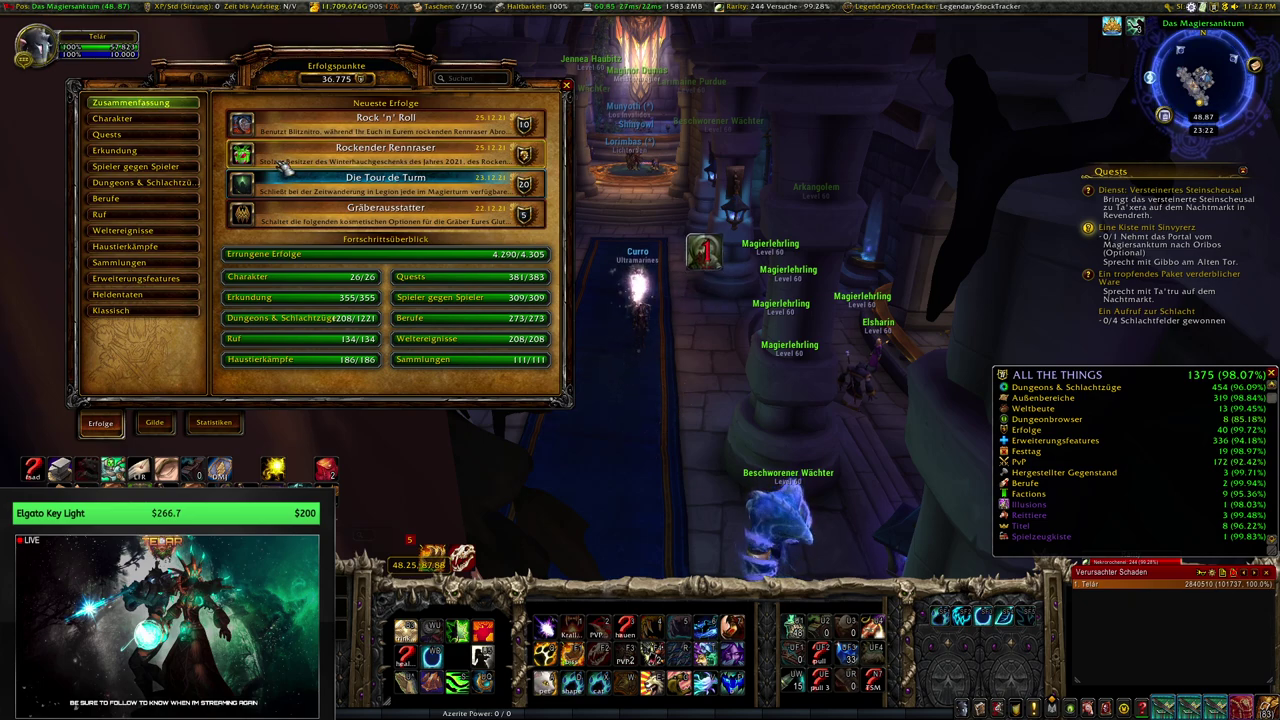
left_click(388, 161)
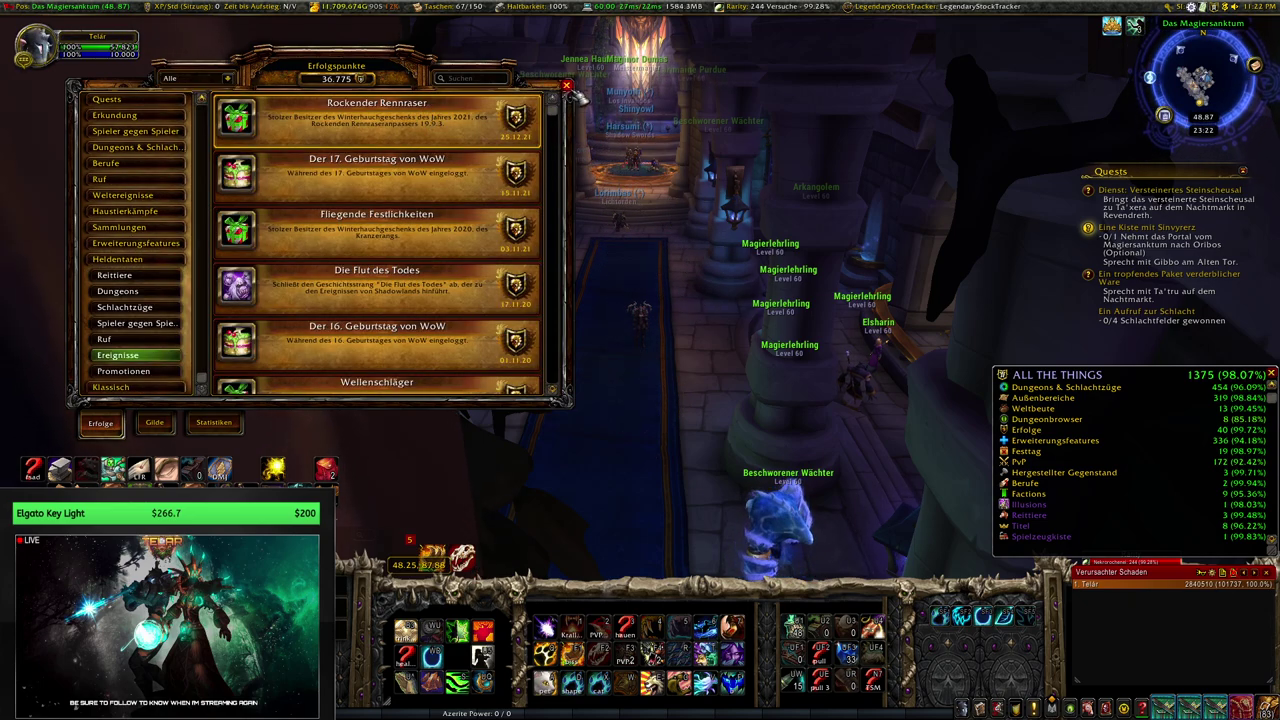
left_click(566, 85)
left_click(1015, 707)
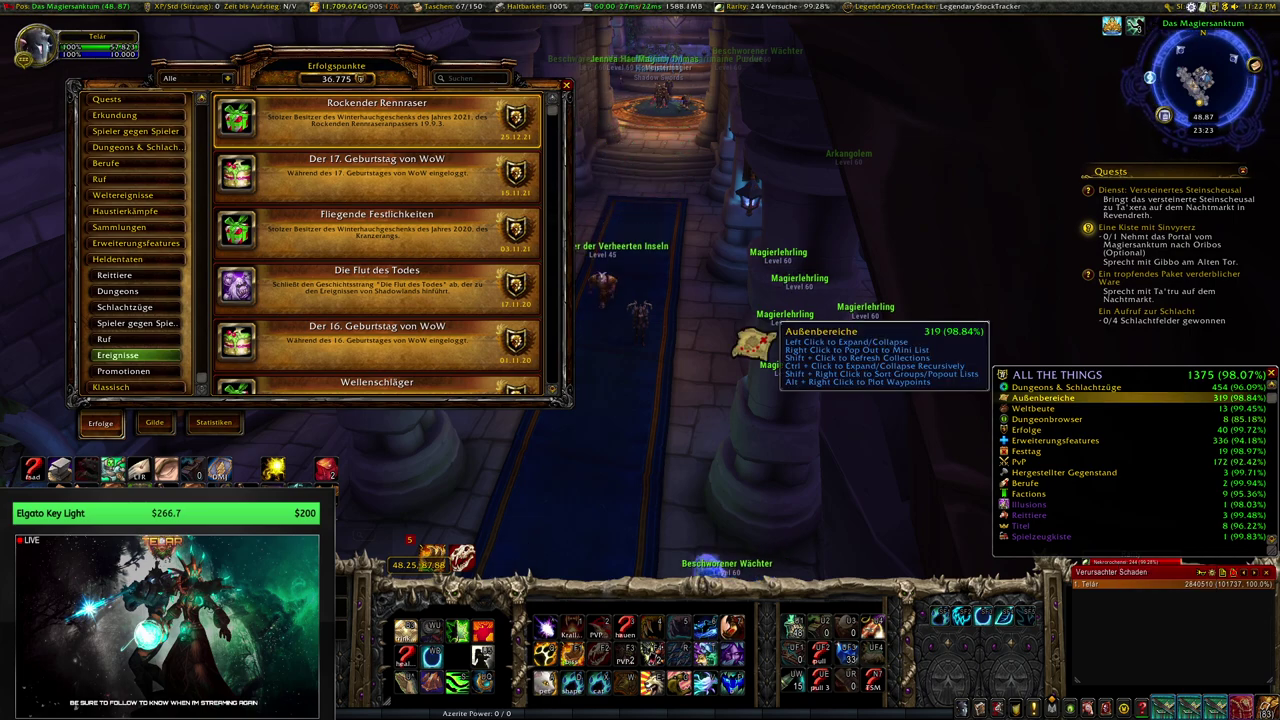
Switch back to OpenOffice Calc and check the 05.01.22 differences for Legacy Achievments, Alts and Alt Score.
key("alt+Tab")
left_click(1068, 428)
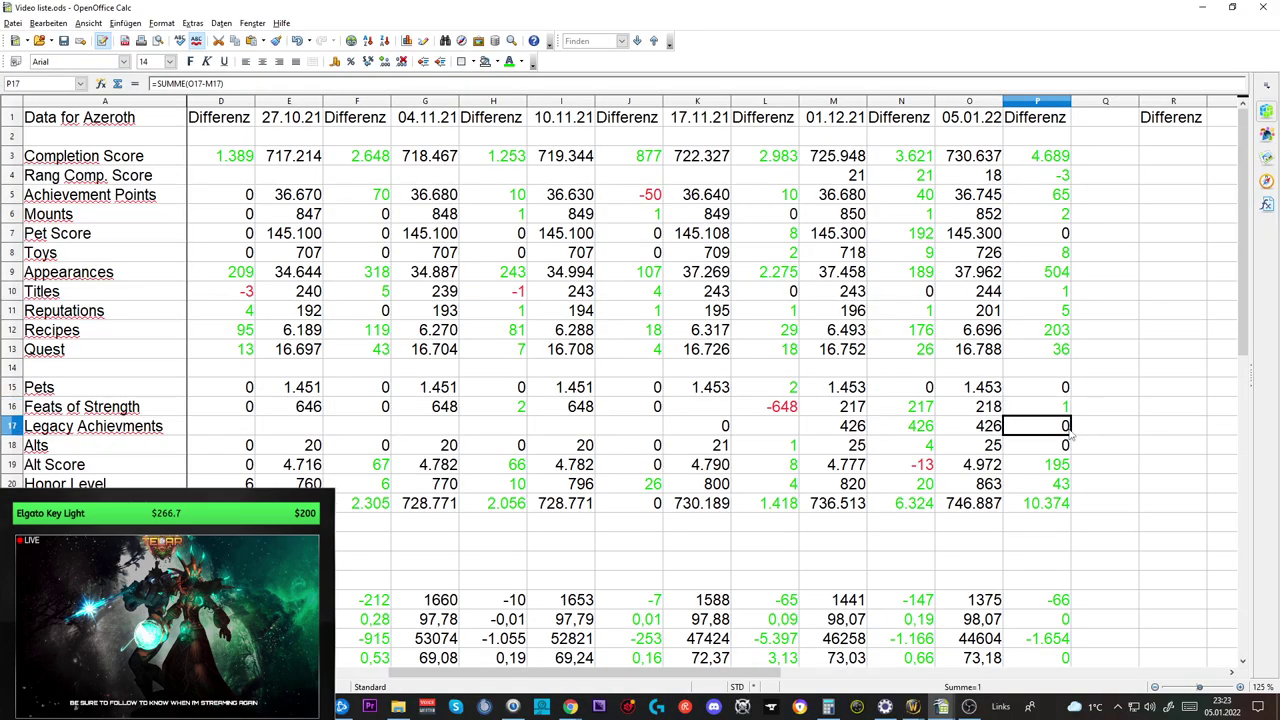
left_click(1060, 450)
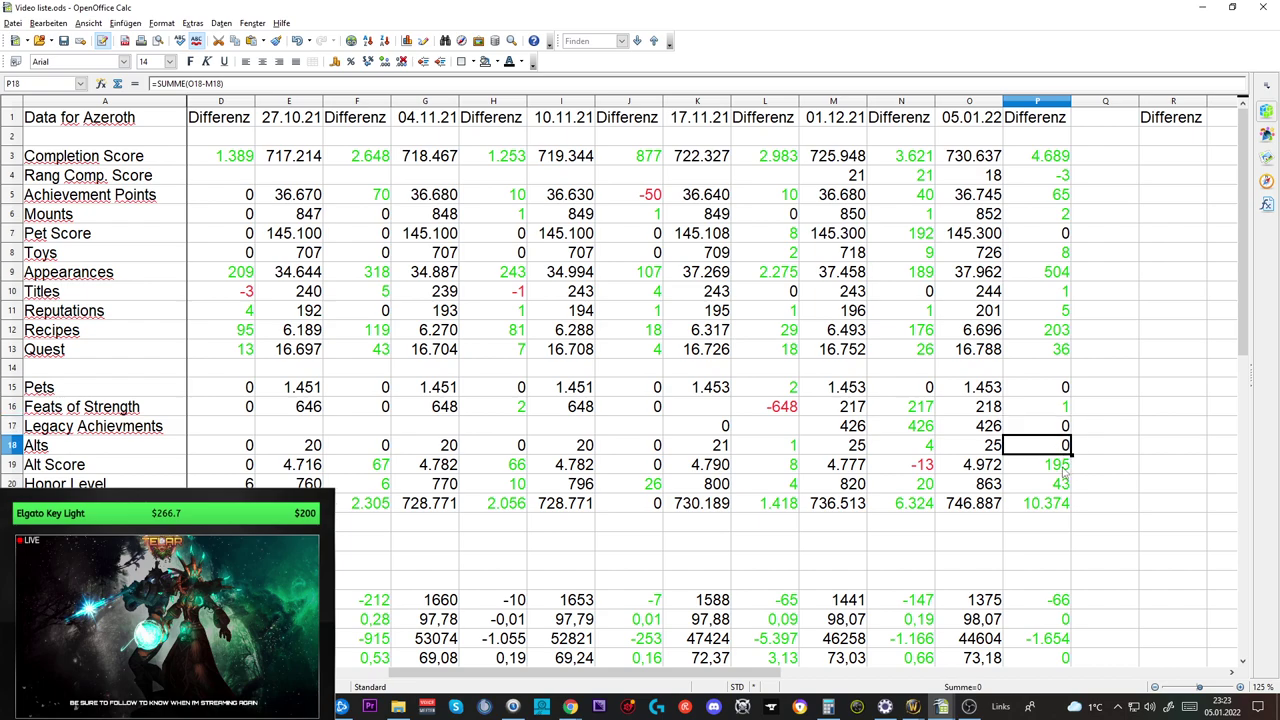
left_click(1062, 468)
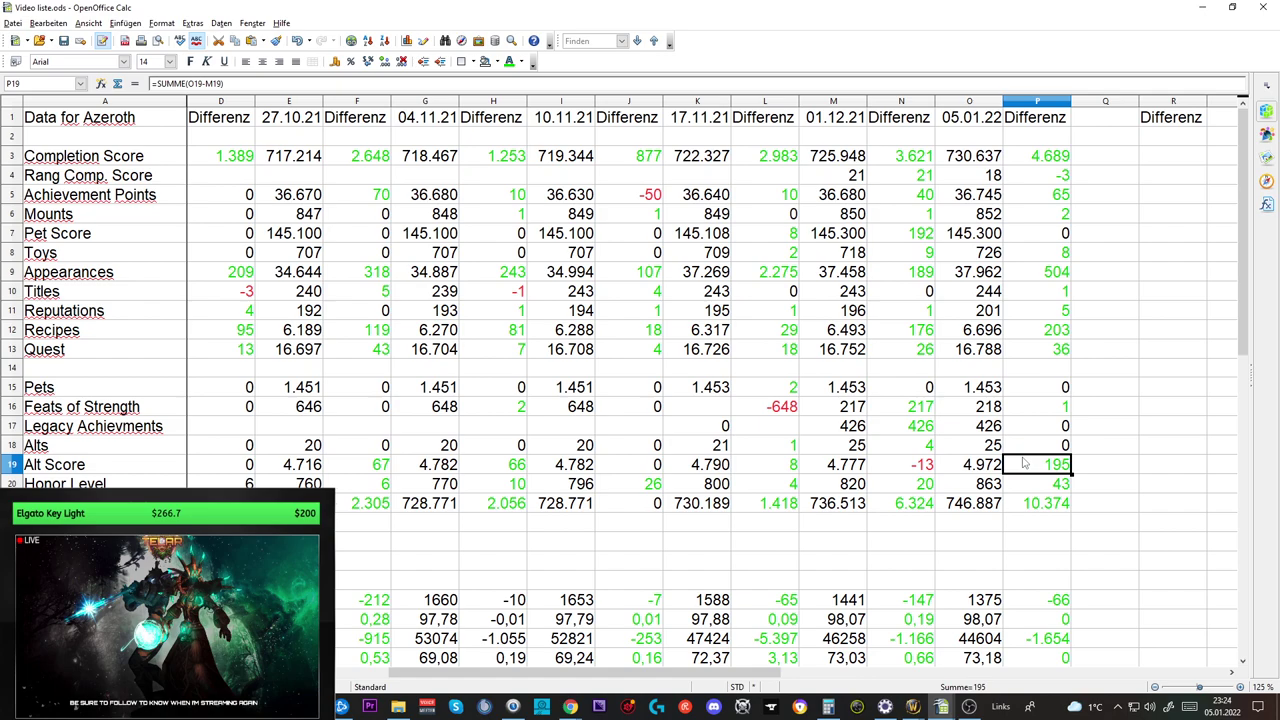
Raise the system audio volume to 100.
key("XF86AudioLowerVolume")
key("XF86AudioRaiseVolume")
key("XF86AudioRaiseVolume")
key("XF86AudioRaiseVolume")
key("XF86AudioRaiseVolume")
key("XF86AudioRaiseVolume")
key("XF86AudioRaiseVolume")
key("XF86AudioRaiseVolume")
key("XF86AudioRaiseVolume")
key("XF86AudioRaiseVolume")
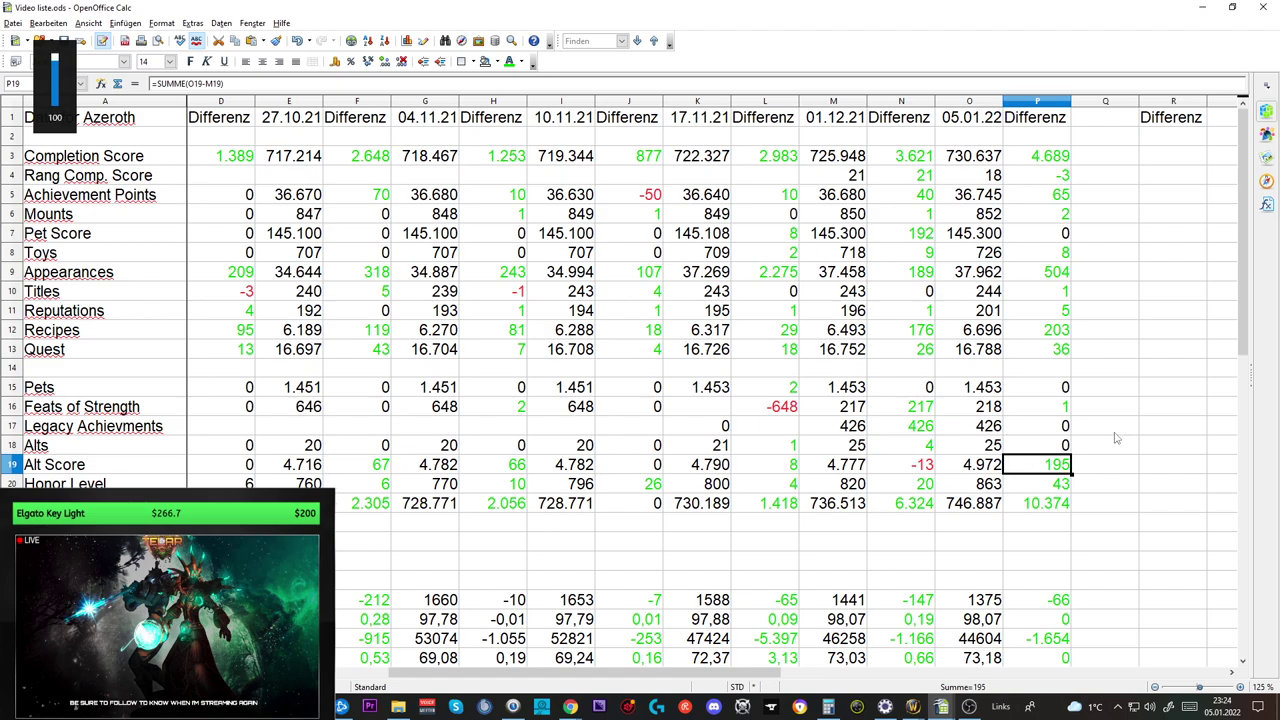
Check the 05.01.22 differences for Honor Level and the row directly below it.
left_click(1200, 430)
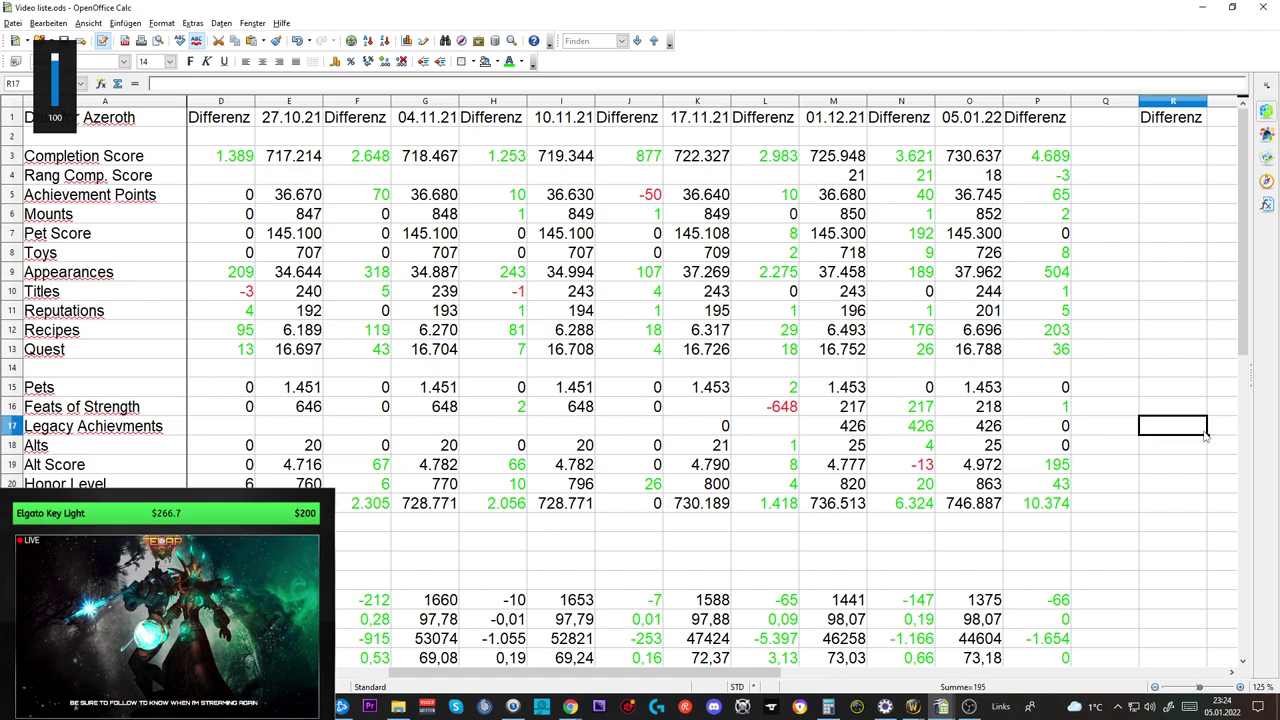
left_click(1056, 485)
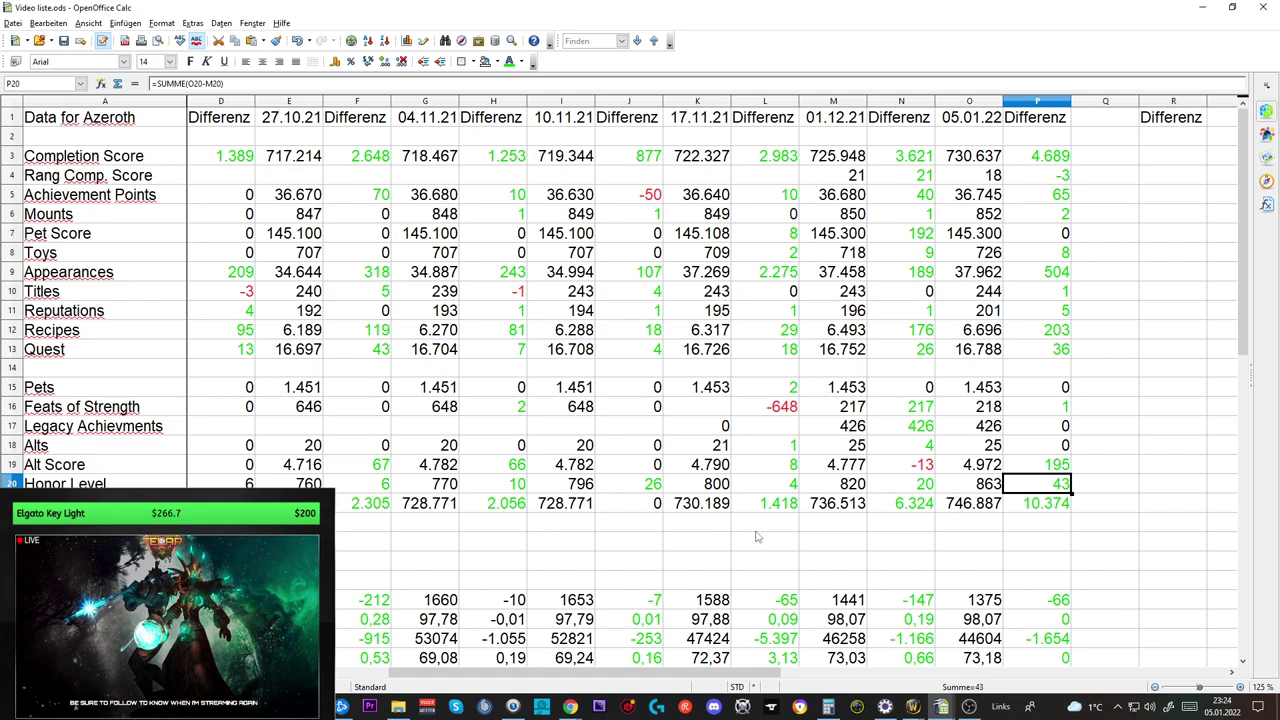
left_click(1042, 506)
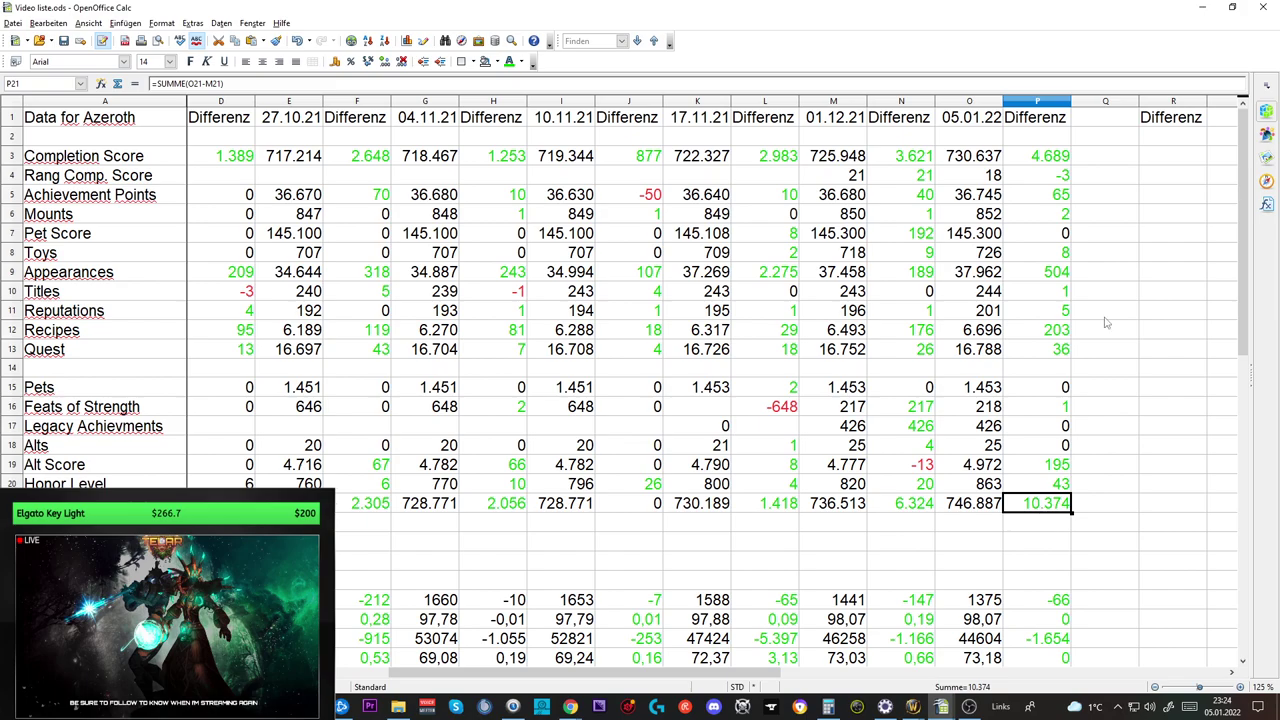
Switch to World of Warcraft and view the contents of the character's inventory, closing the bags when done.
left_click(1202, 7)
left_click(1240, 706)
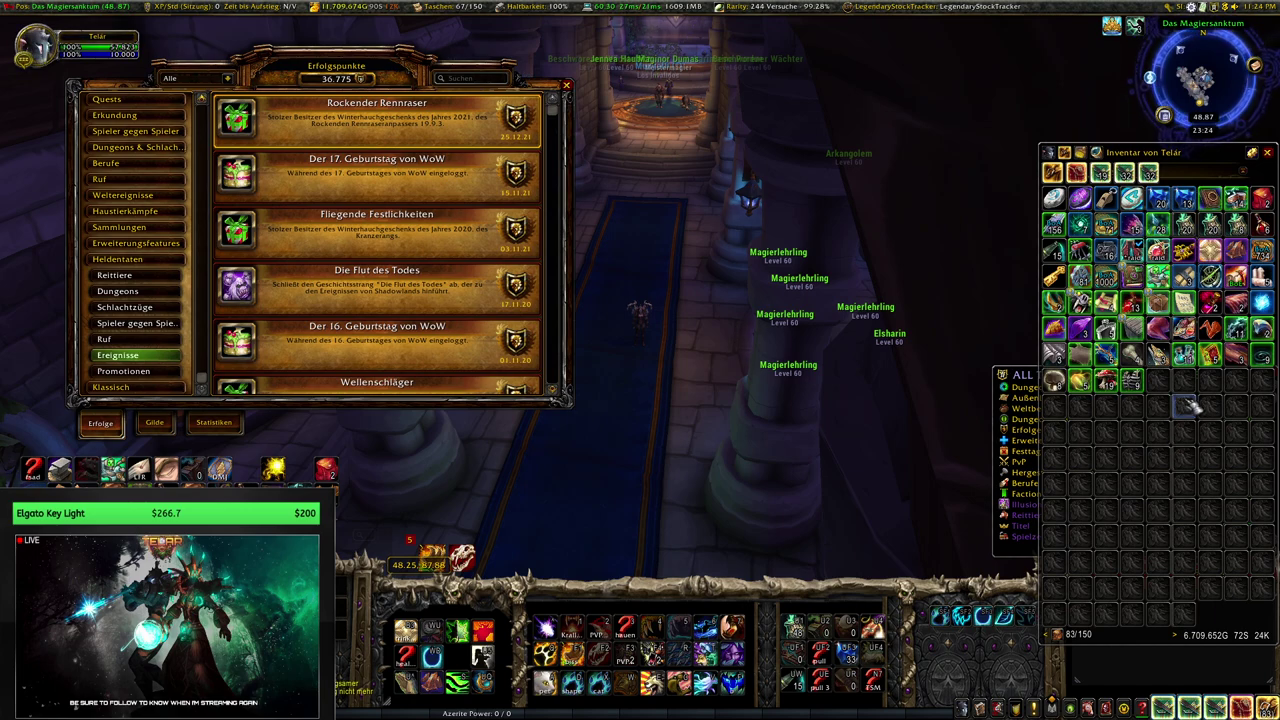
mouse_move(1262, 250)
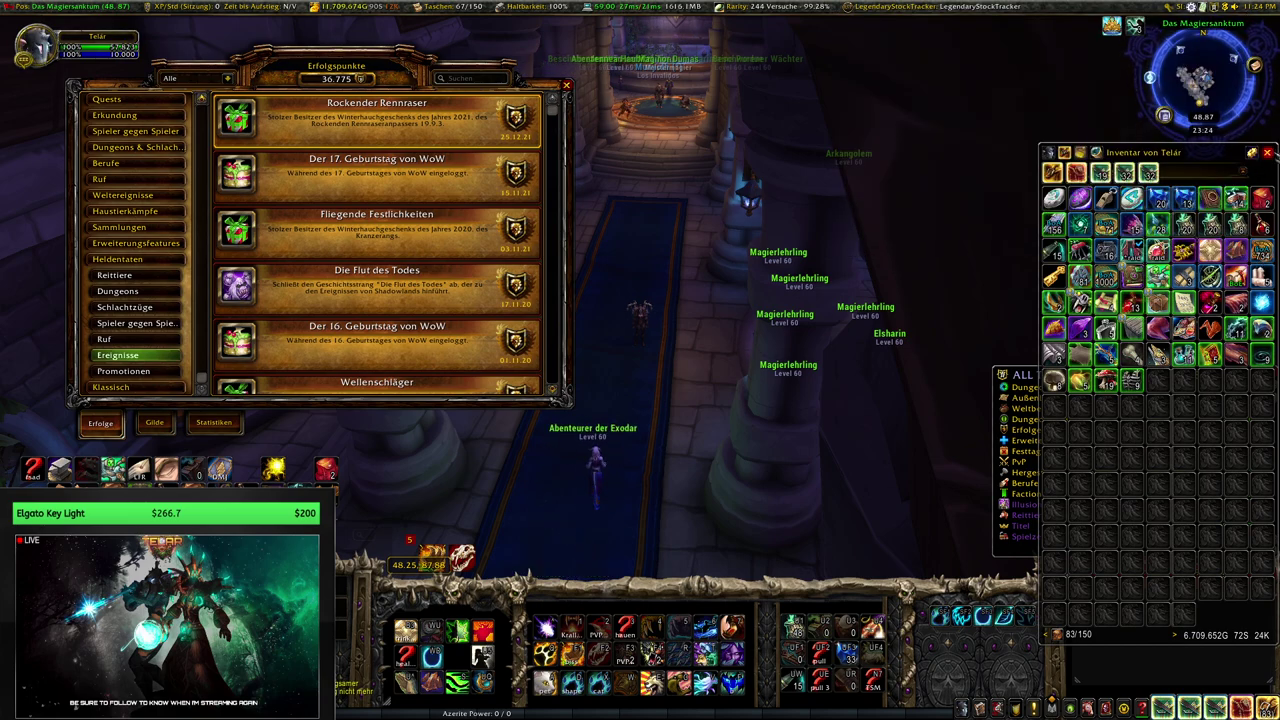
key("b")
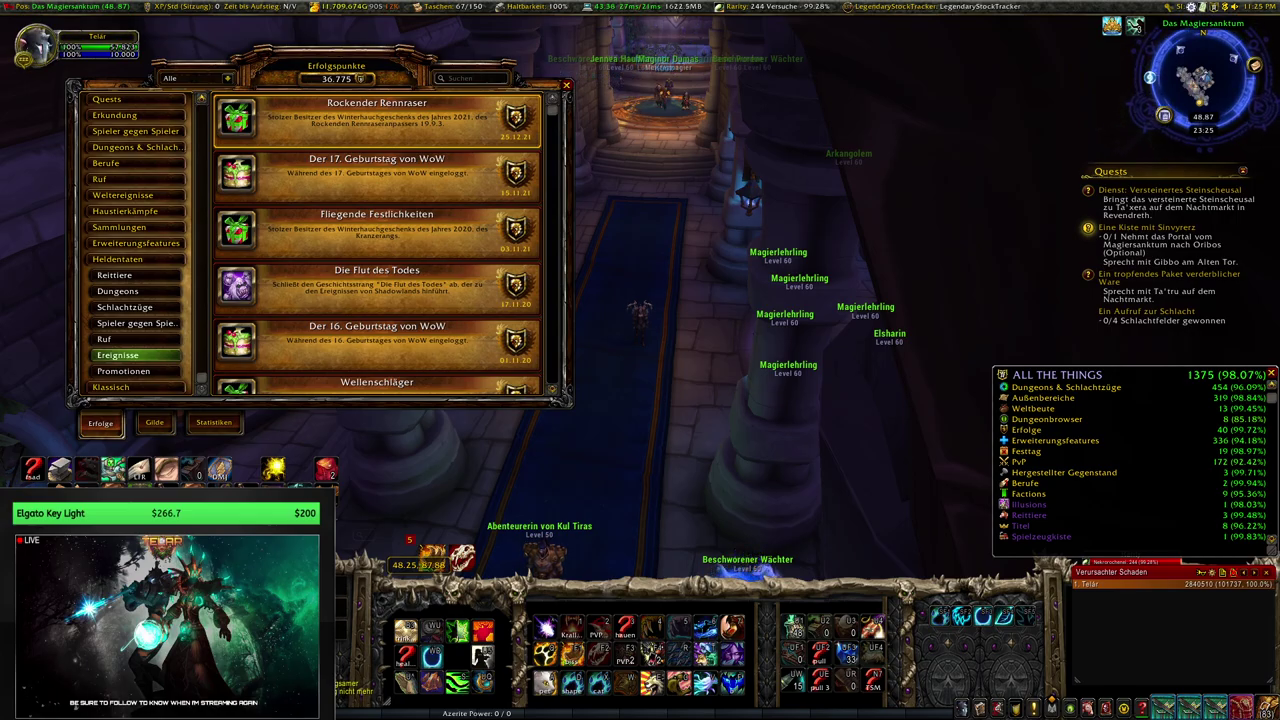
Switch back to OpenOffice Calc and compare the Insane Dudu Comp values for 01.12.21 and 05.01.22 and their difference.
key("alt+Tab")
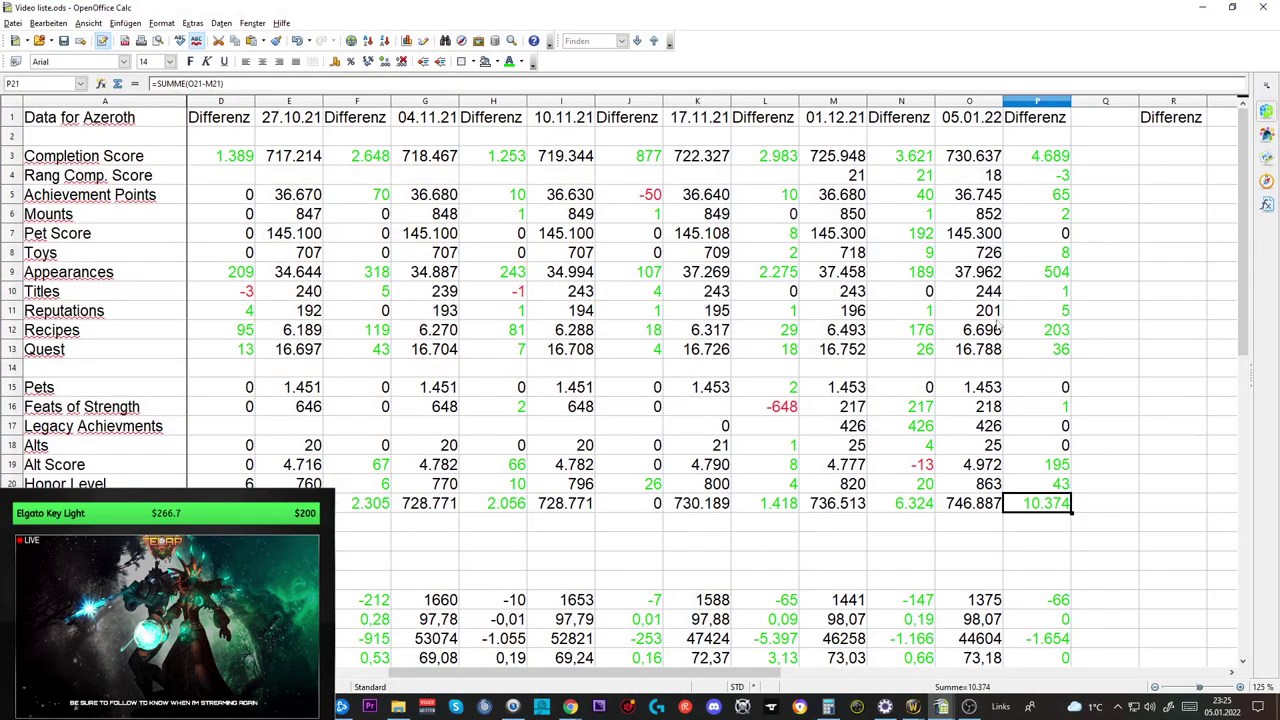
scroll(1088, 362, "down", 3)
scroll(1052, 284, "up", 1)
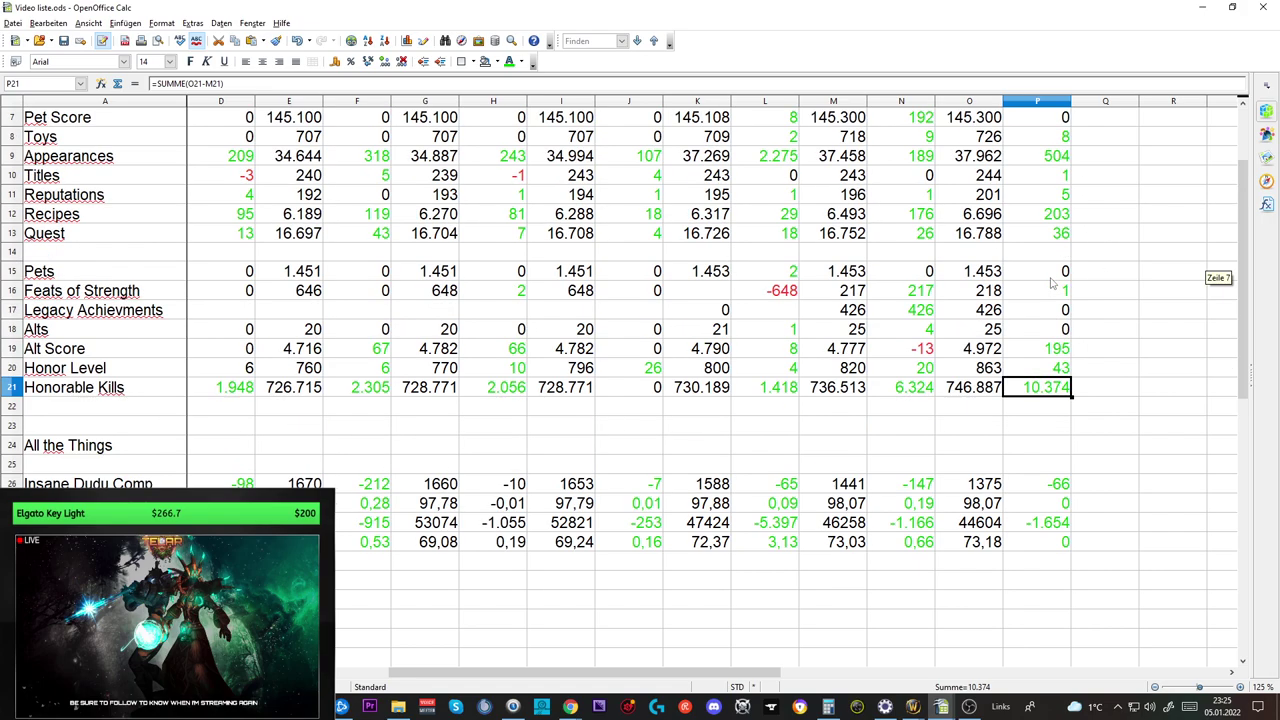
scroll(1052, 284, "up", 2)
scroll(1052, 278, "down", 6)
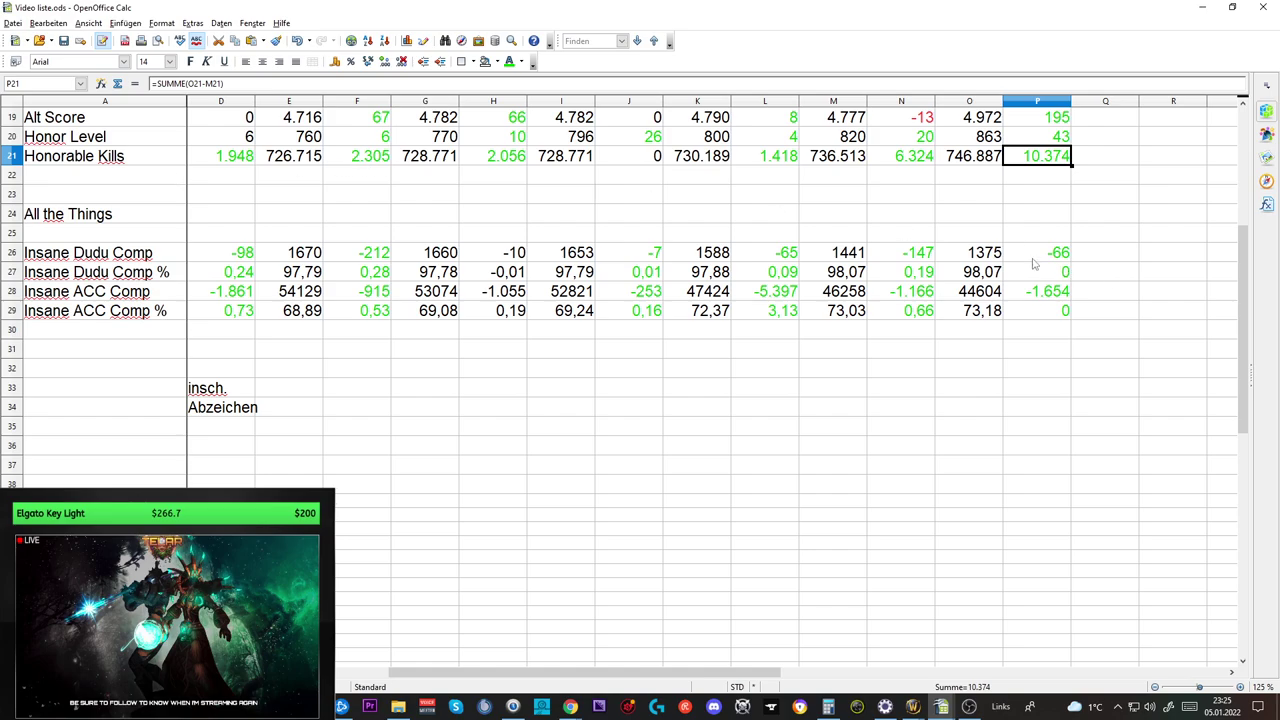
left_click(968, 258)
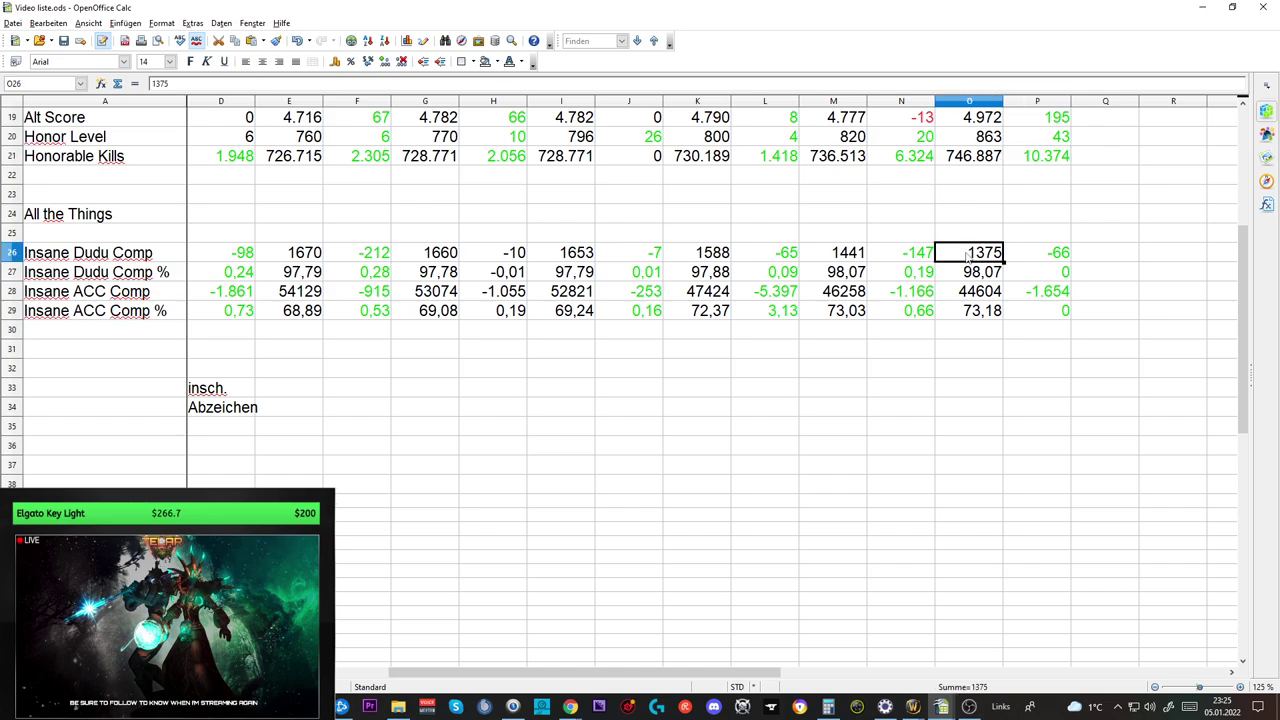
left_click(843, 256)
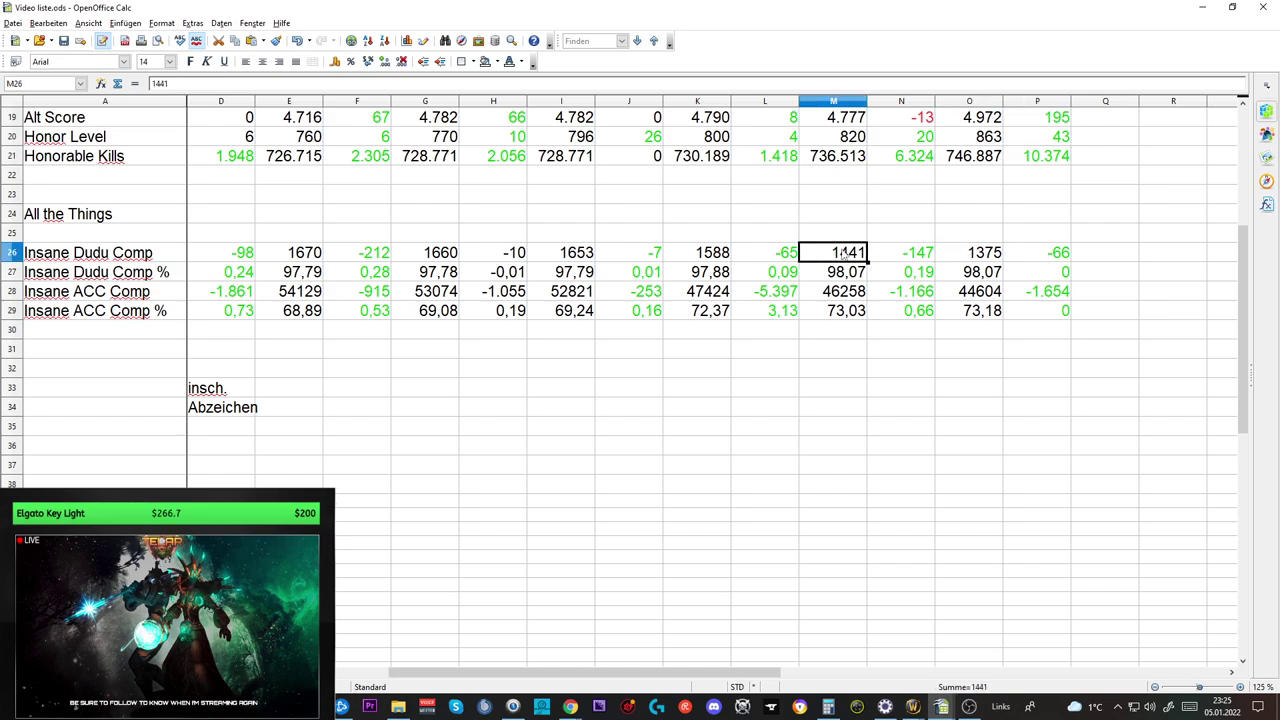
left_click(978, 262)
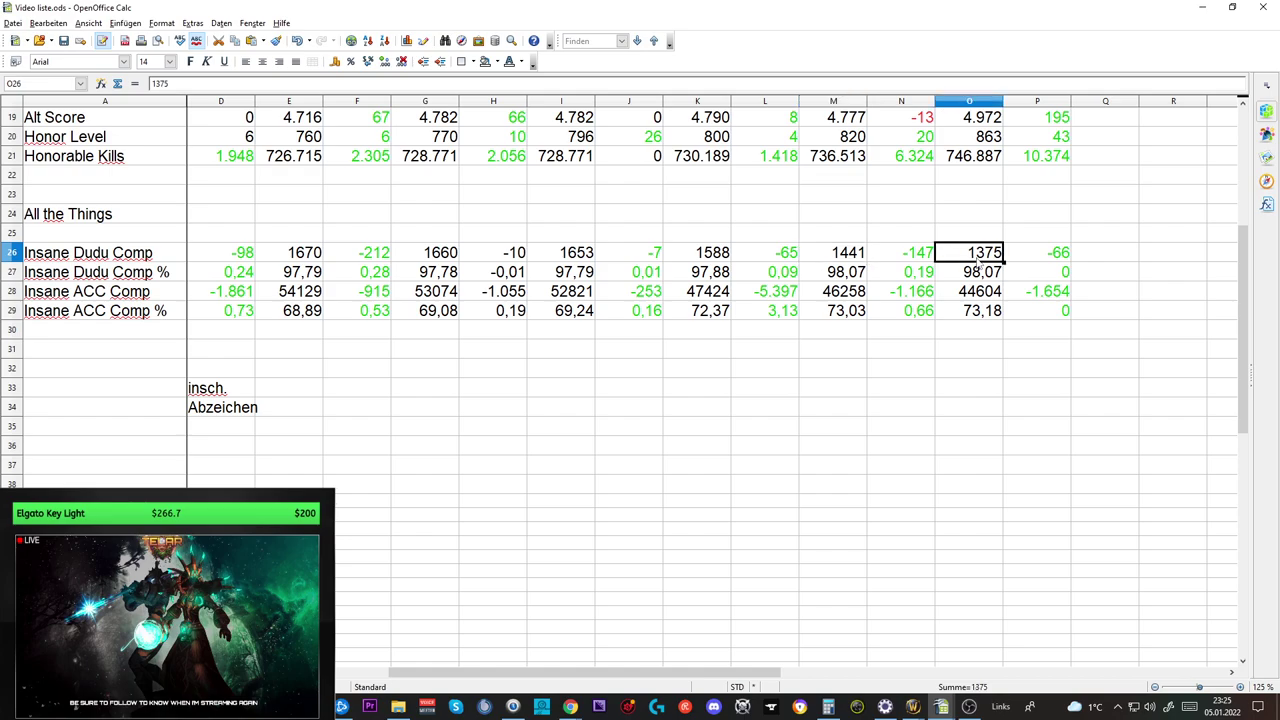
left_click(1042, 261)
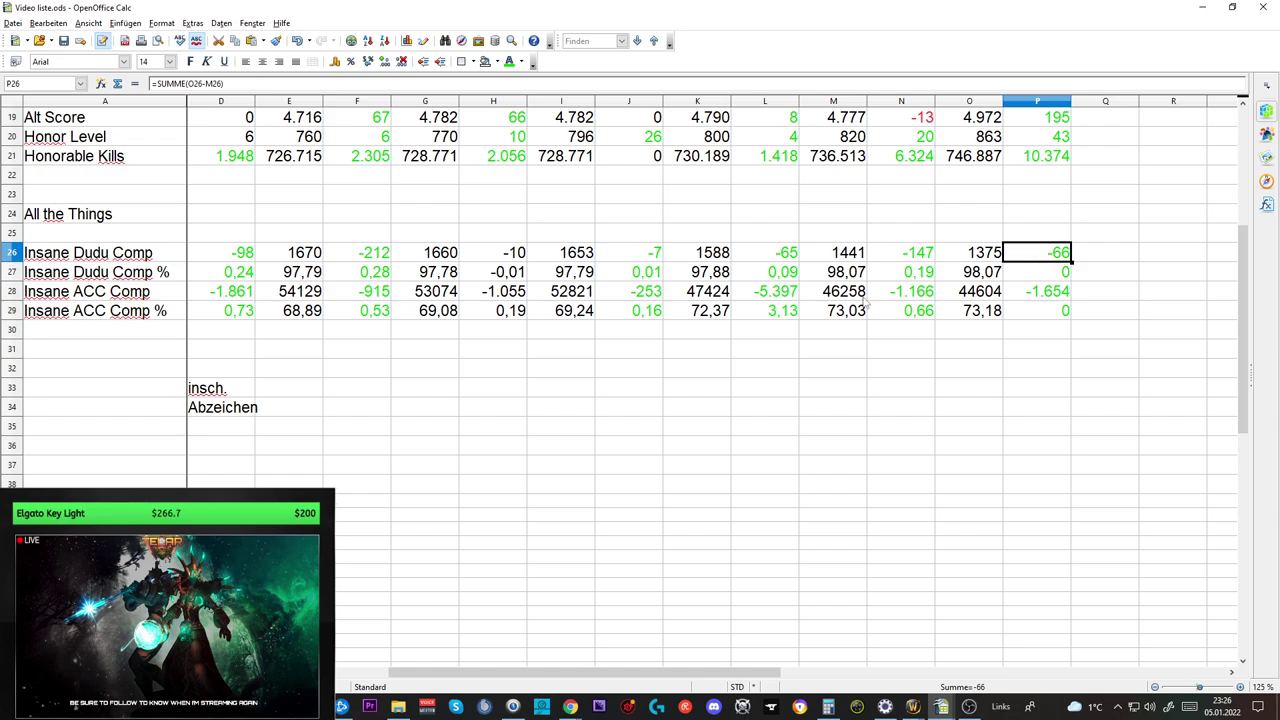
Compare the Insane ACC Comp values for 05.01.22 and 01.12.21, and check the Insane ACC Comp % difference.
left_click(988, 300)
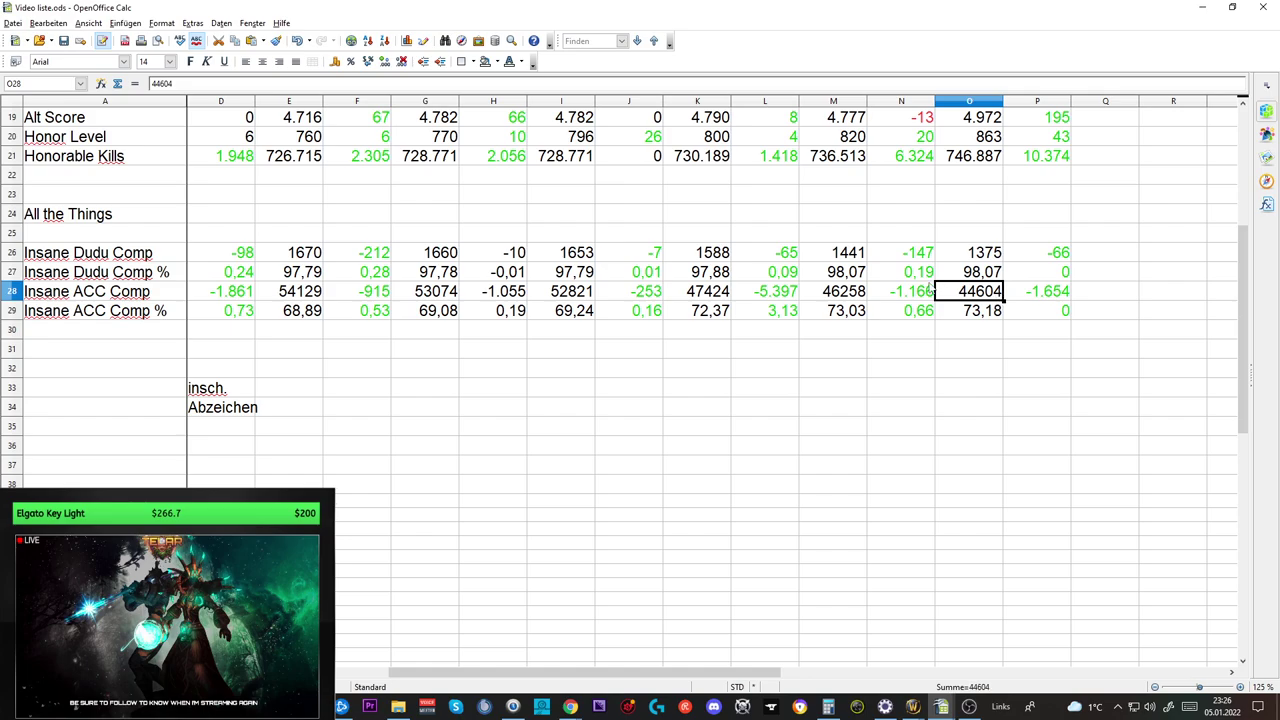
left_click(850, 299)
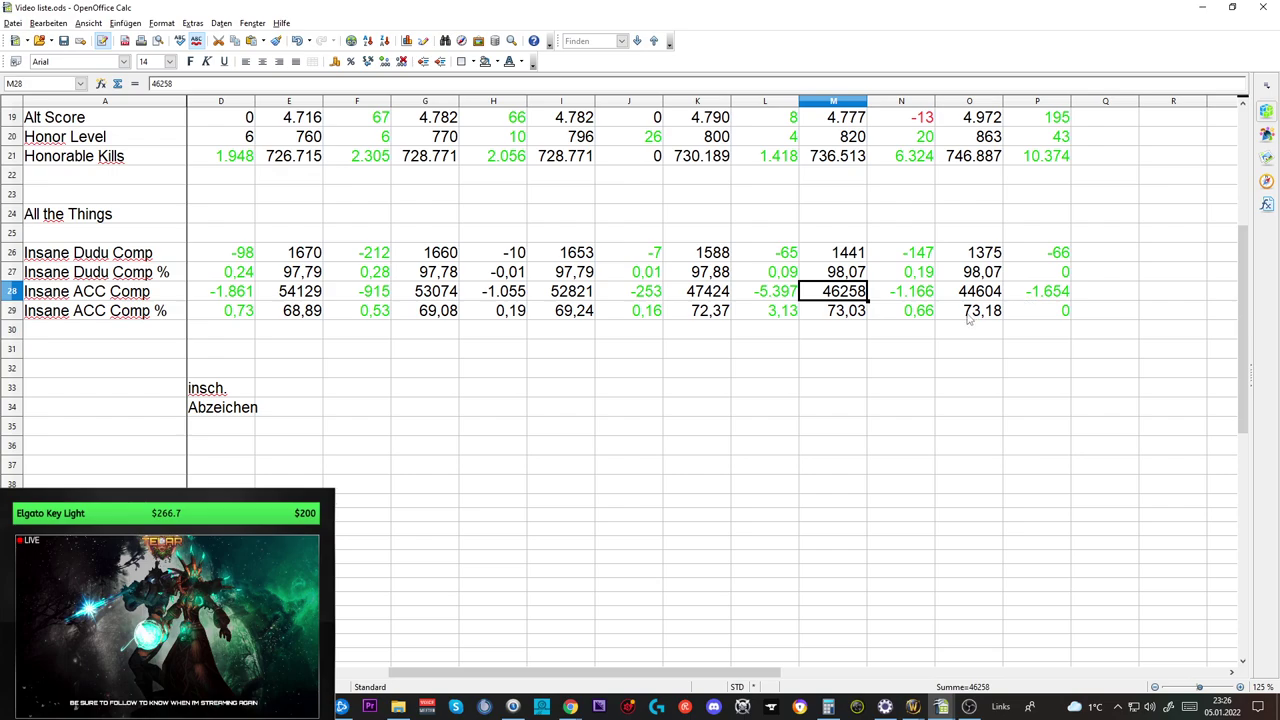
left_click(1050, 314)
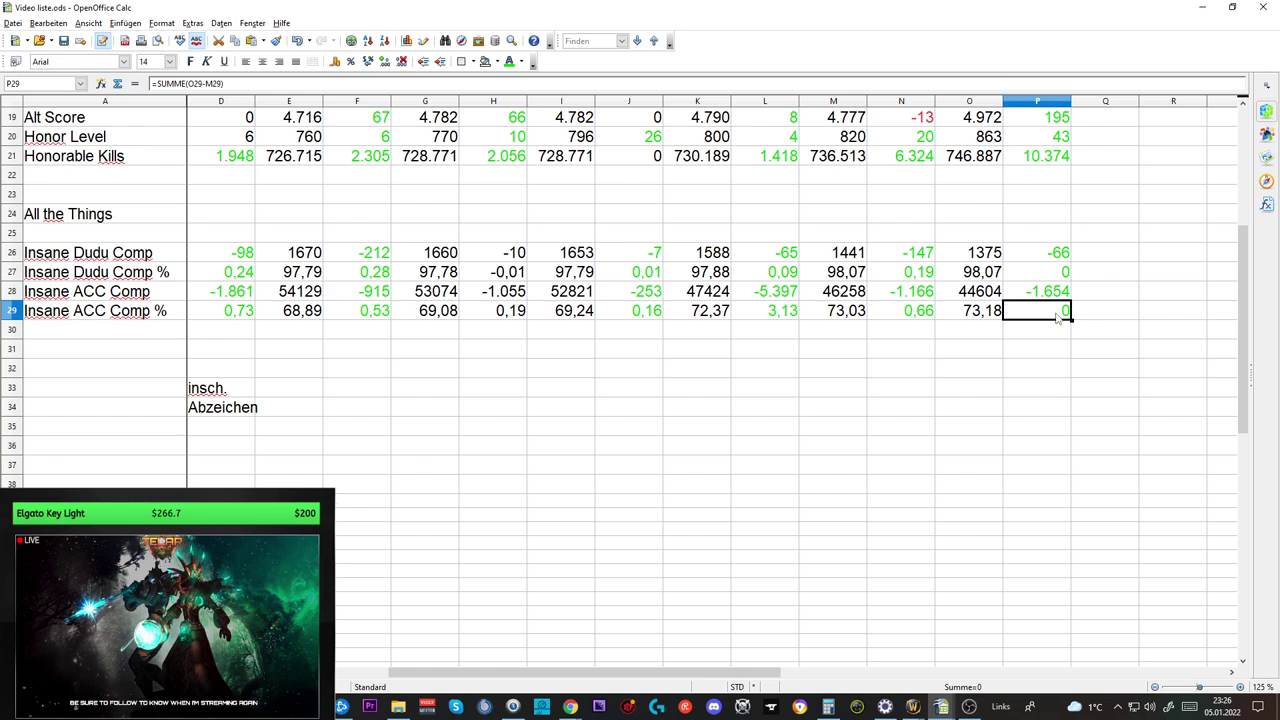
Format the 05.01.22 Insane Dudu Comp % difference in P27 with the two-decimal number format -1234,12.
left_click(1053, 278)
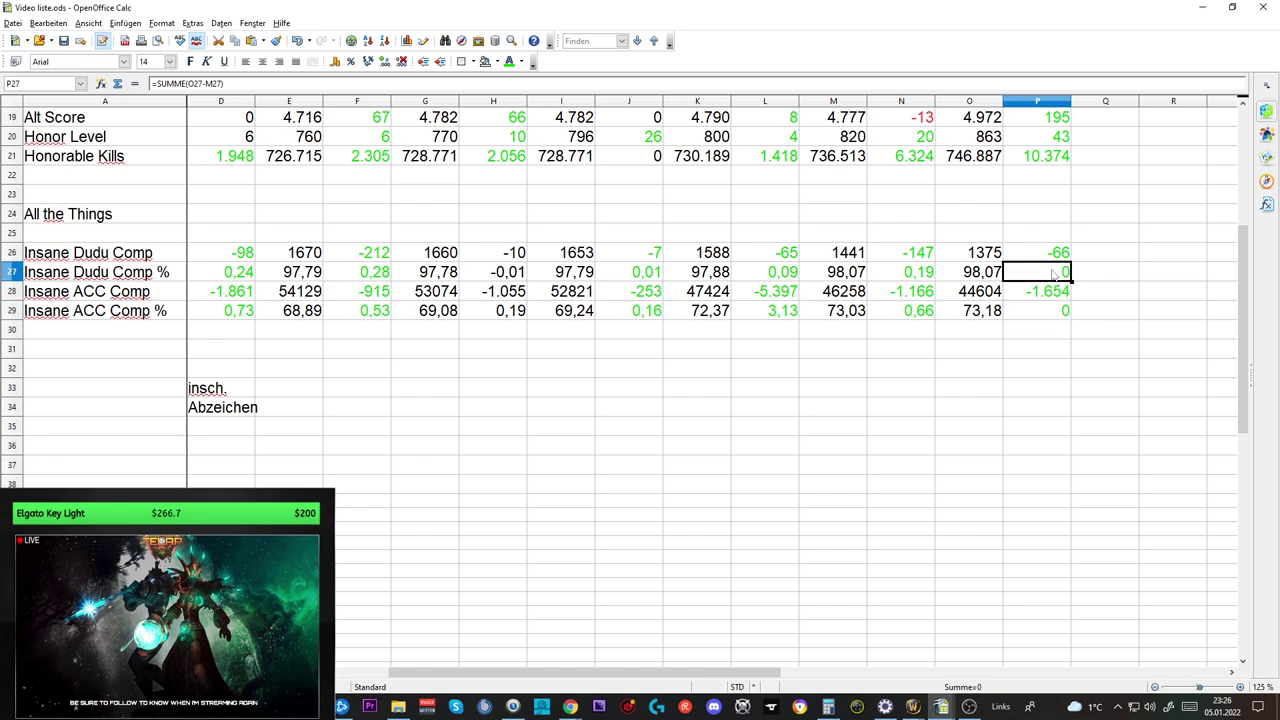
right_click(1034, 276)
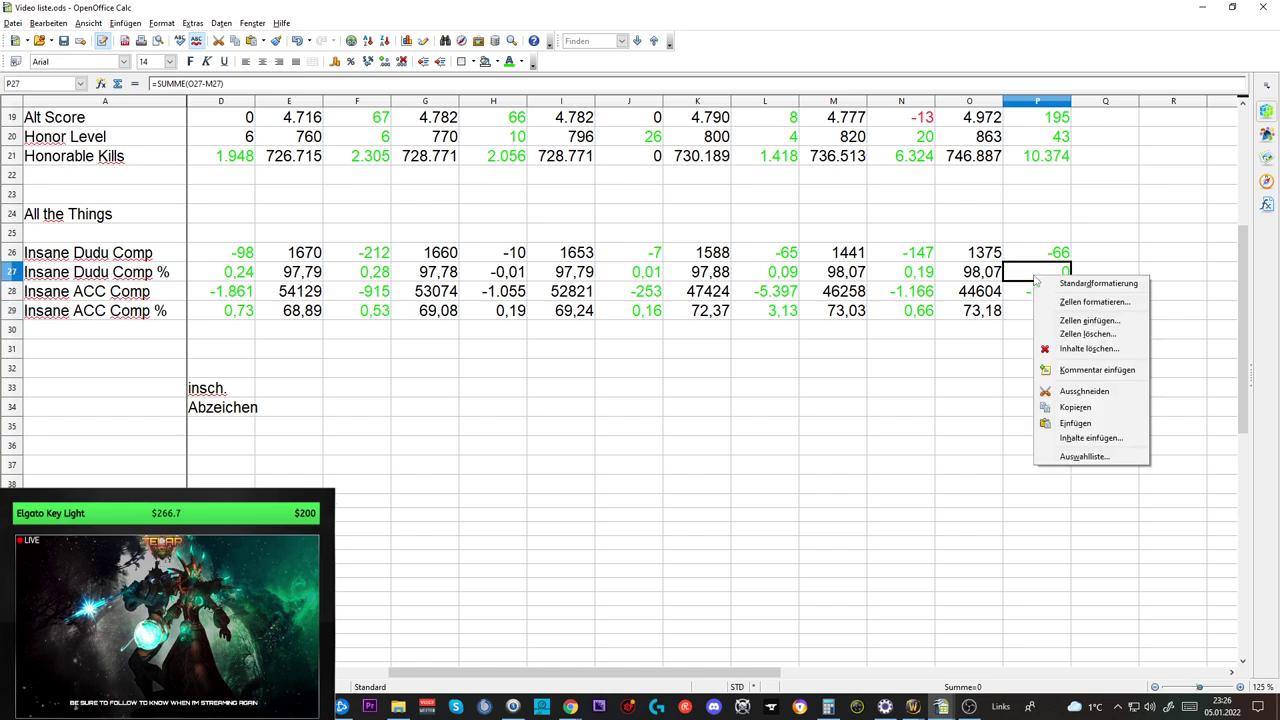
left_click(1094, 302)
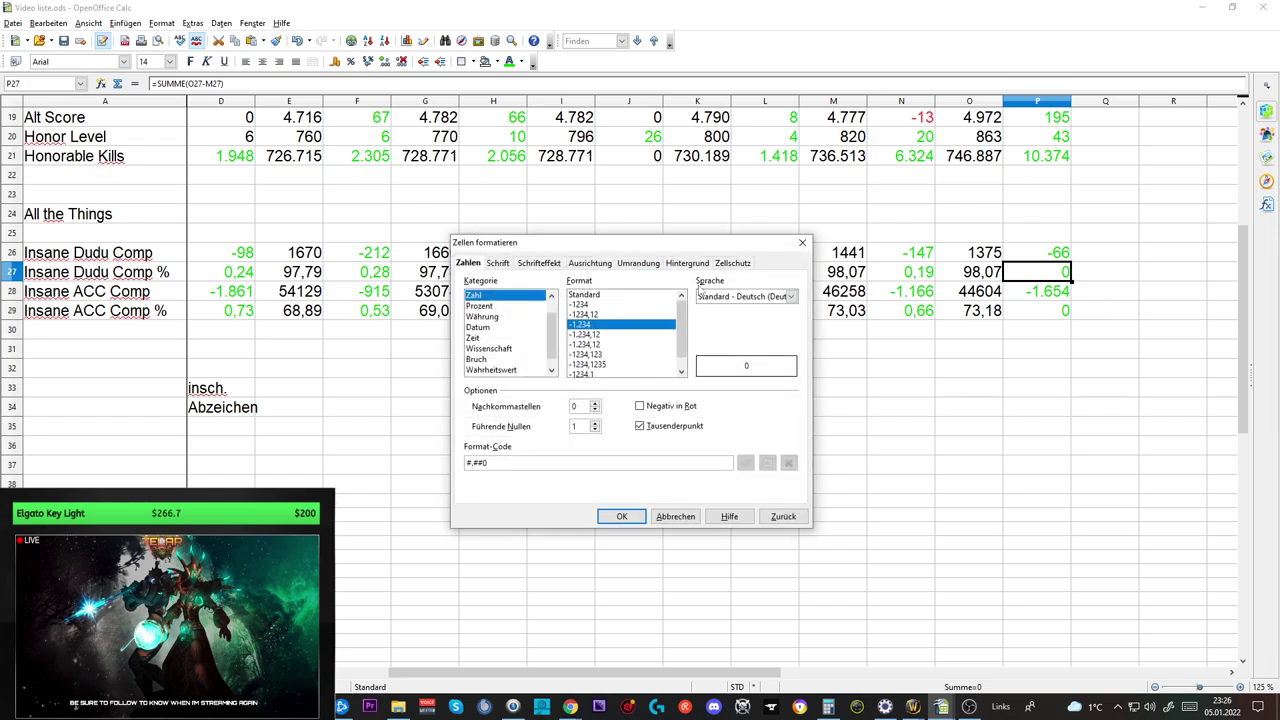
left_click(630, 314)
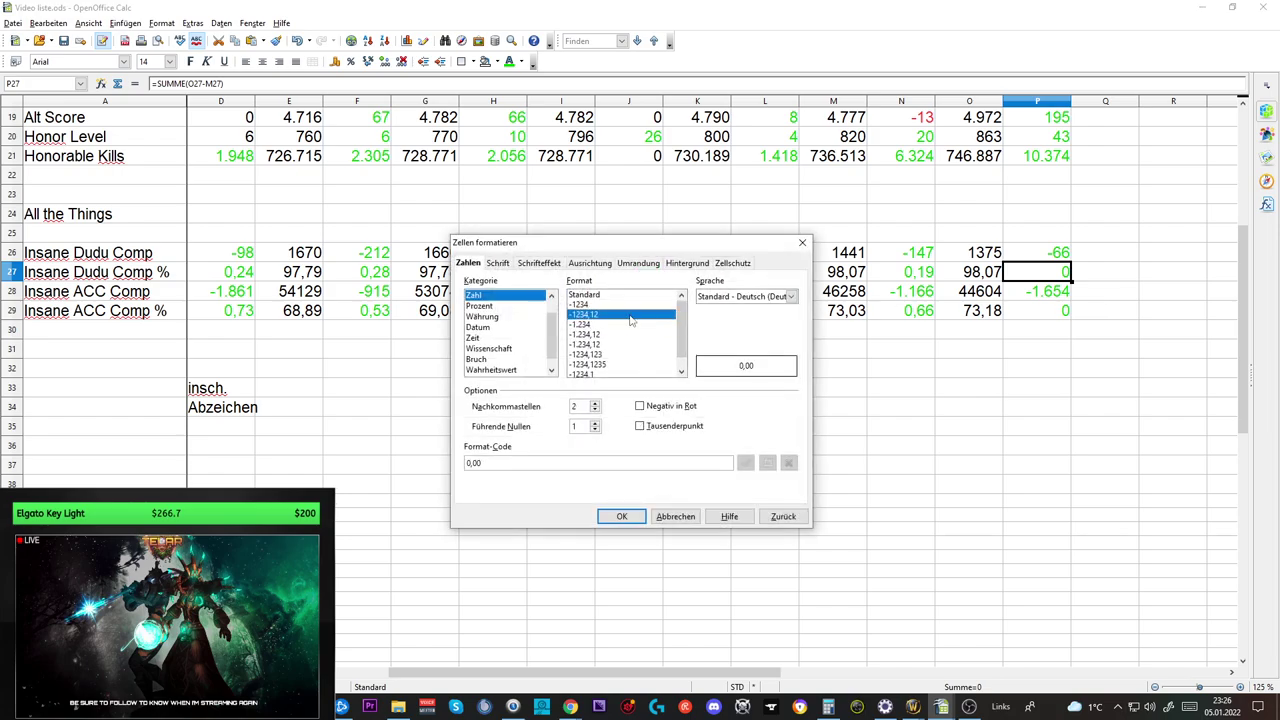
Format the 05.01.22 Insane ACC Comp % difference in P29 with the two-decimal number format -1.234,12.
left_click(1058, 316)
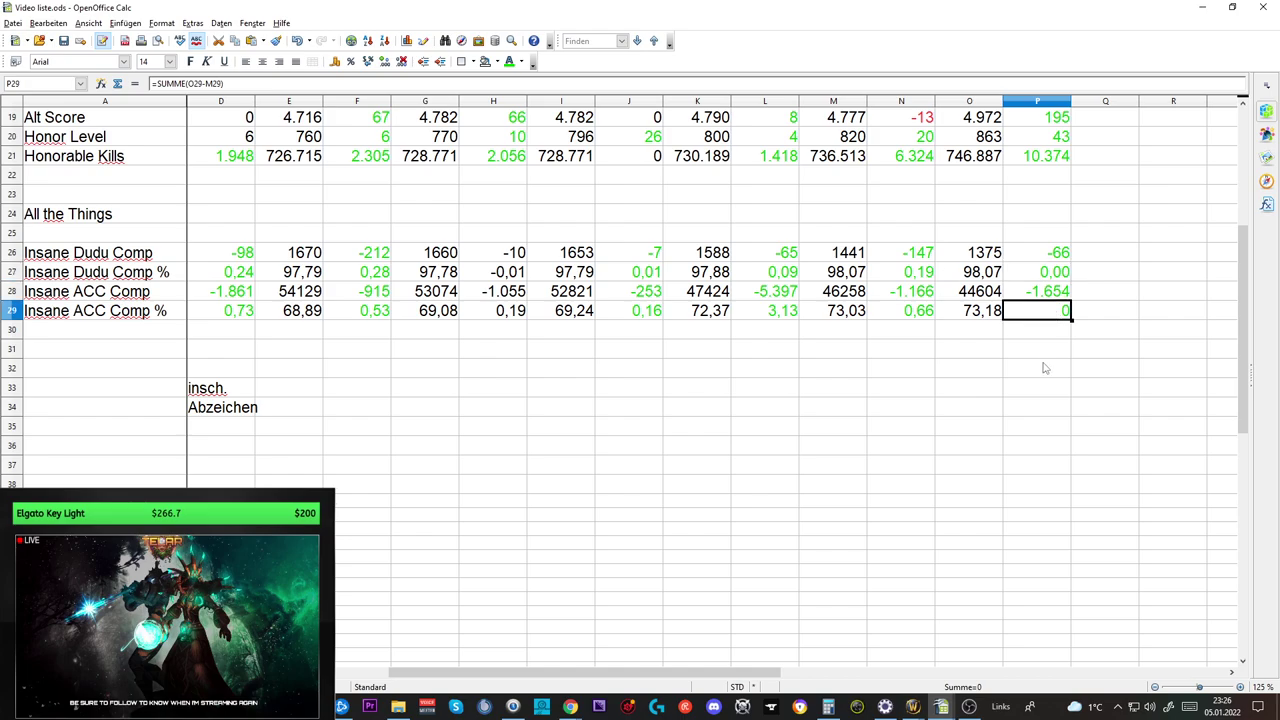
right_click(1033, 321)
left_click(1092, 342)
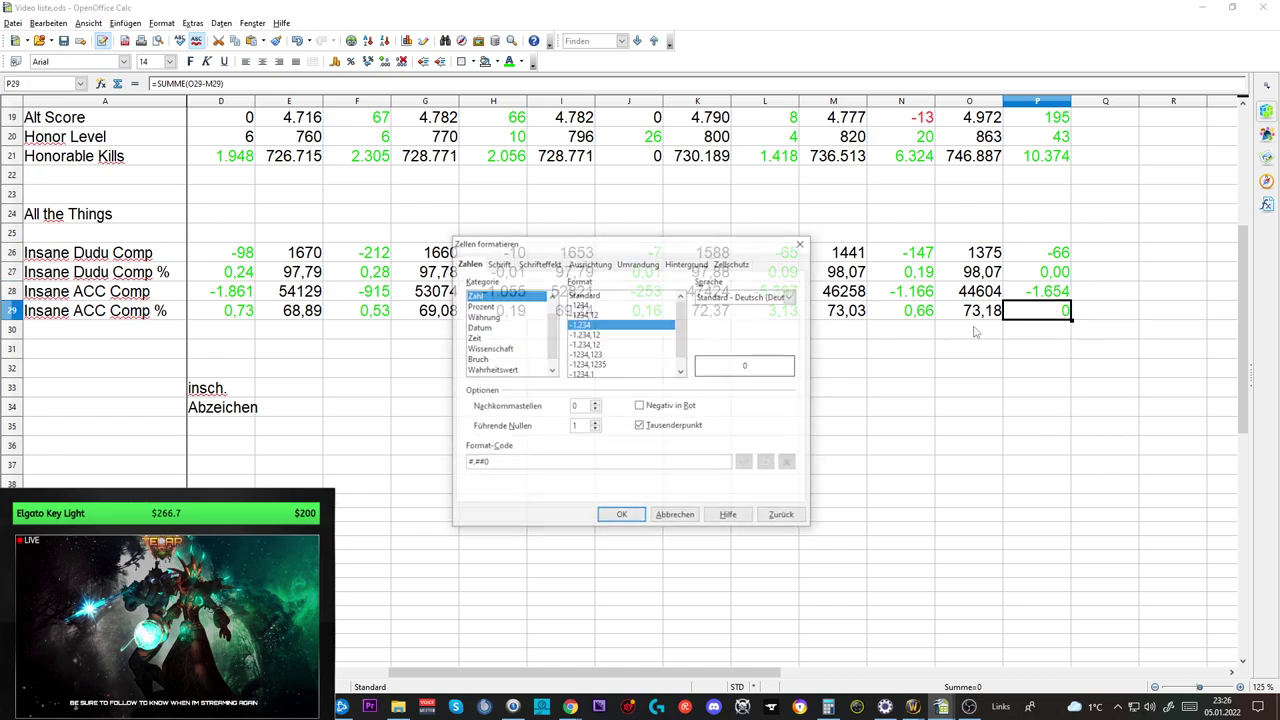
left_click(613, 335)
left_click(621, 516)
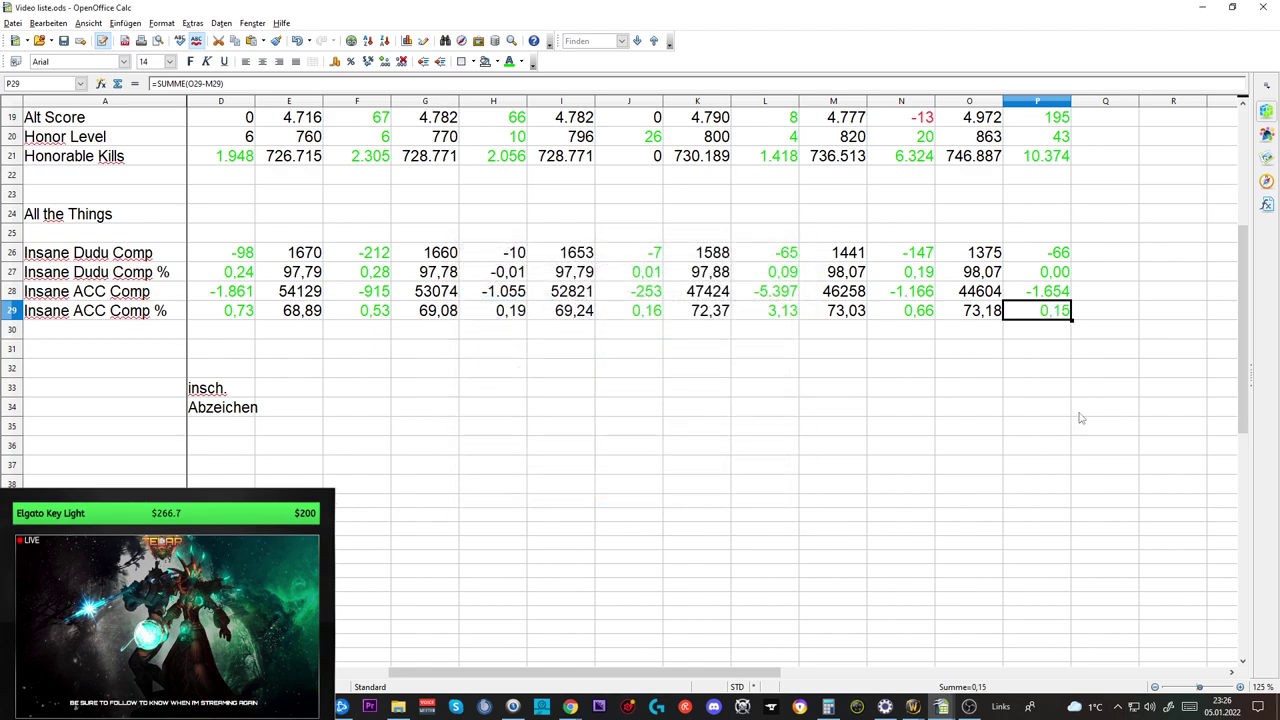
left_click(1094, 364)
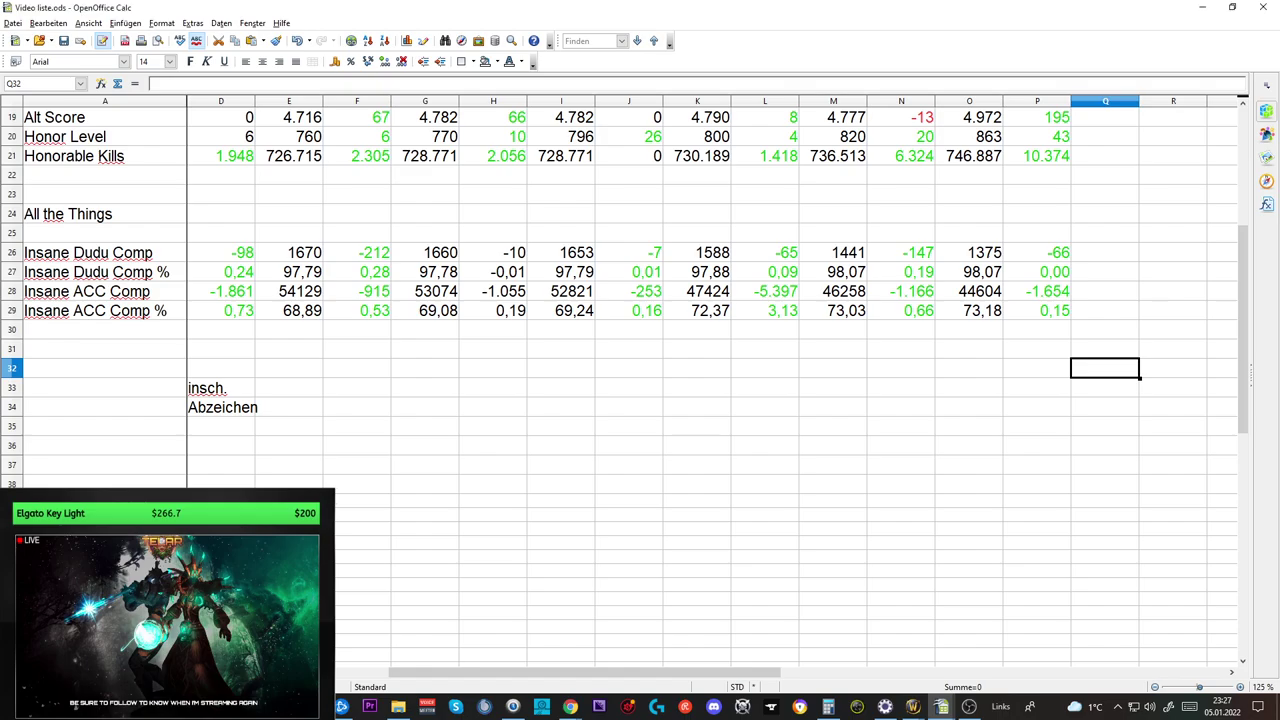
scroll(1078, 460, "up", 6)
scroll(1073, 459, "down", 12)
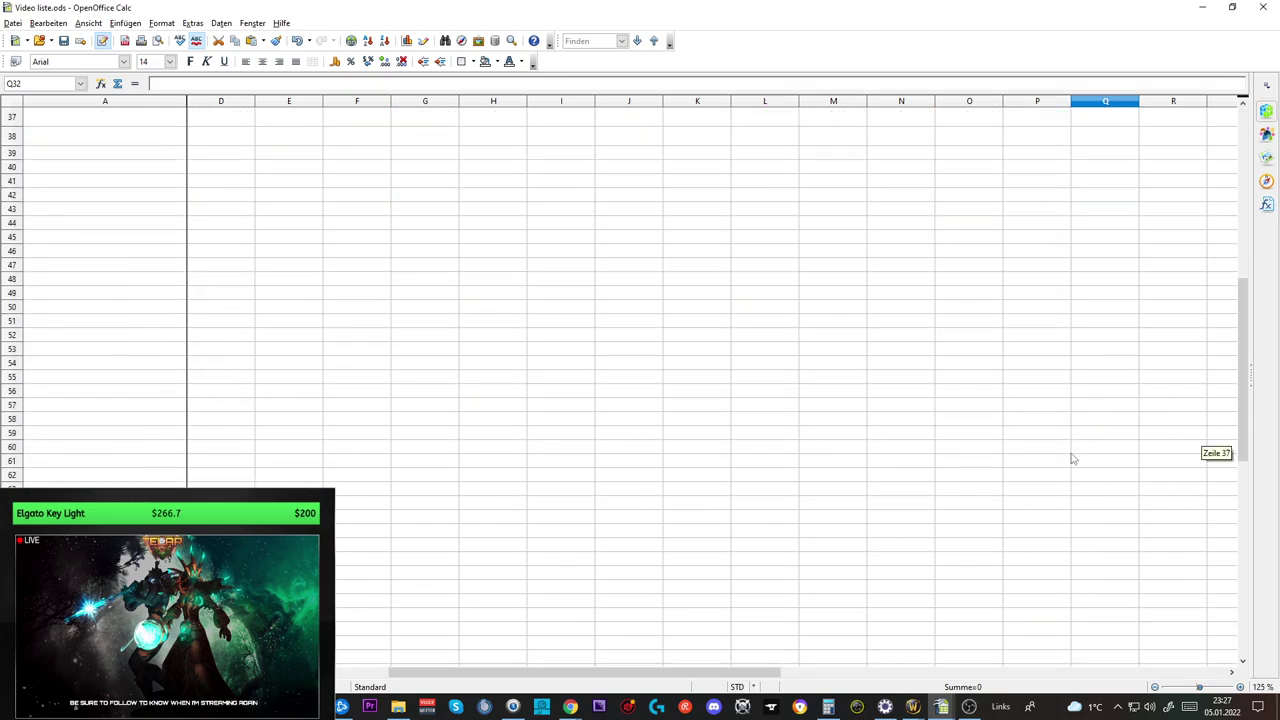
scroll(1116, 323, "up", 12)
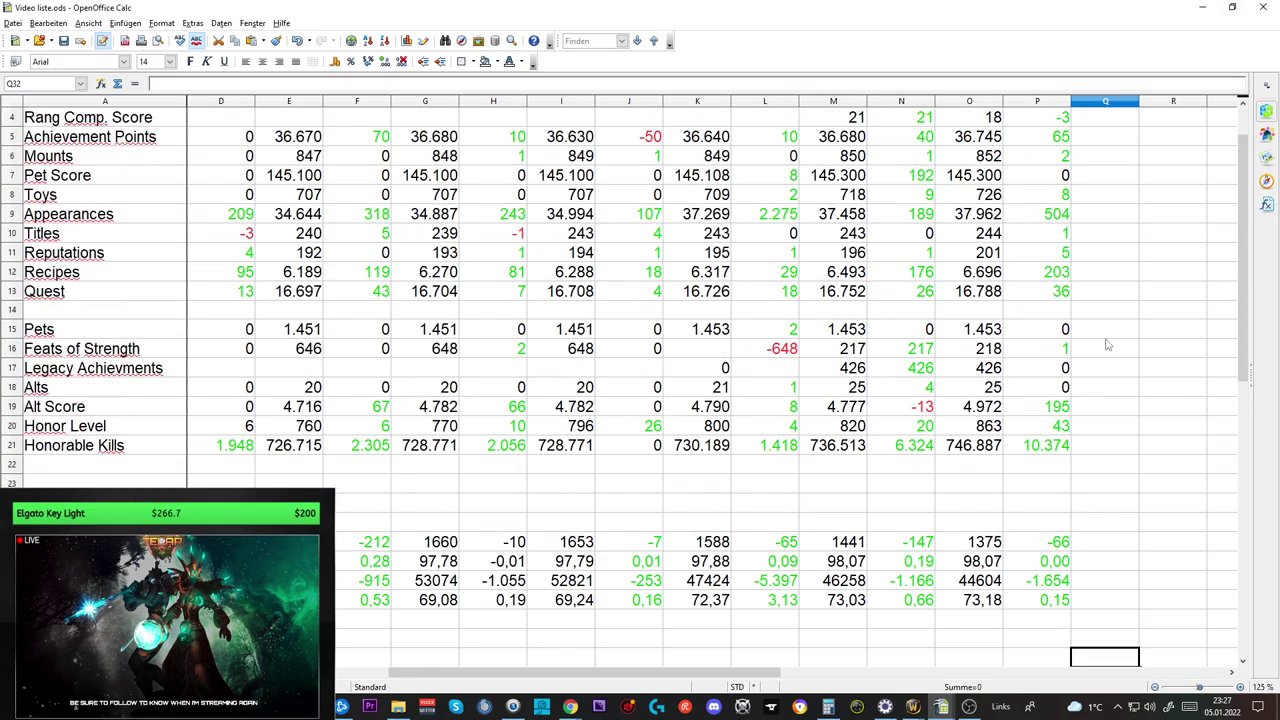
Switch to World of Warcraft, open the inventory bags and close the achievements window.
key("alt+Tab")
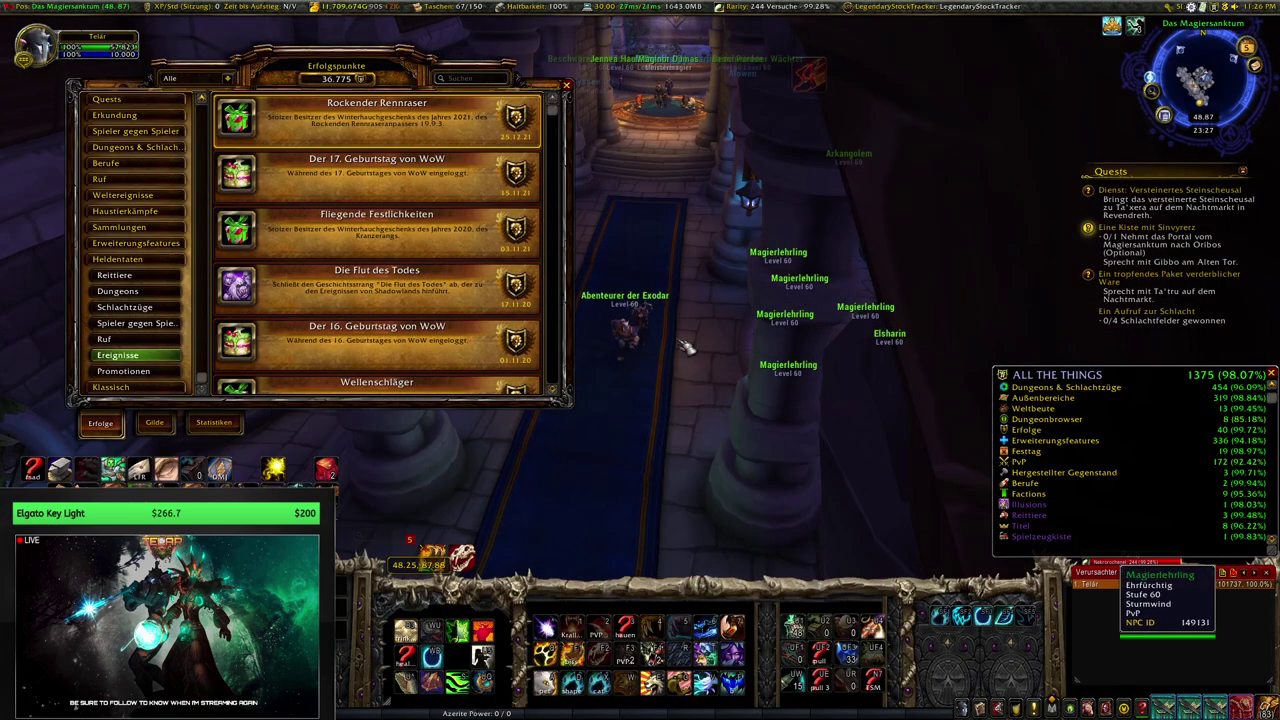
mouse_move(530, 287)
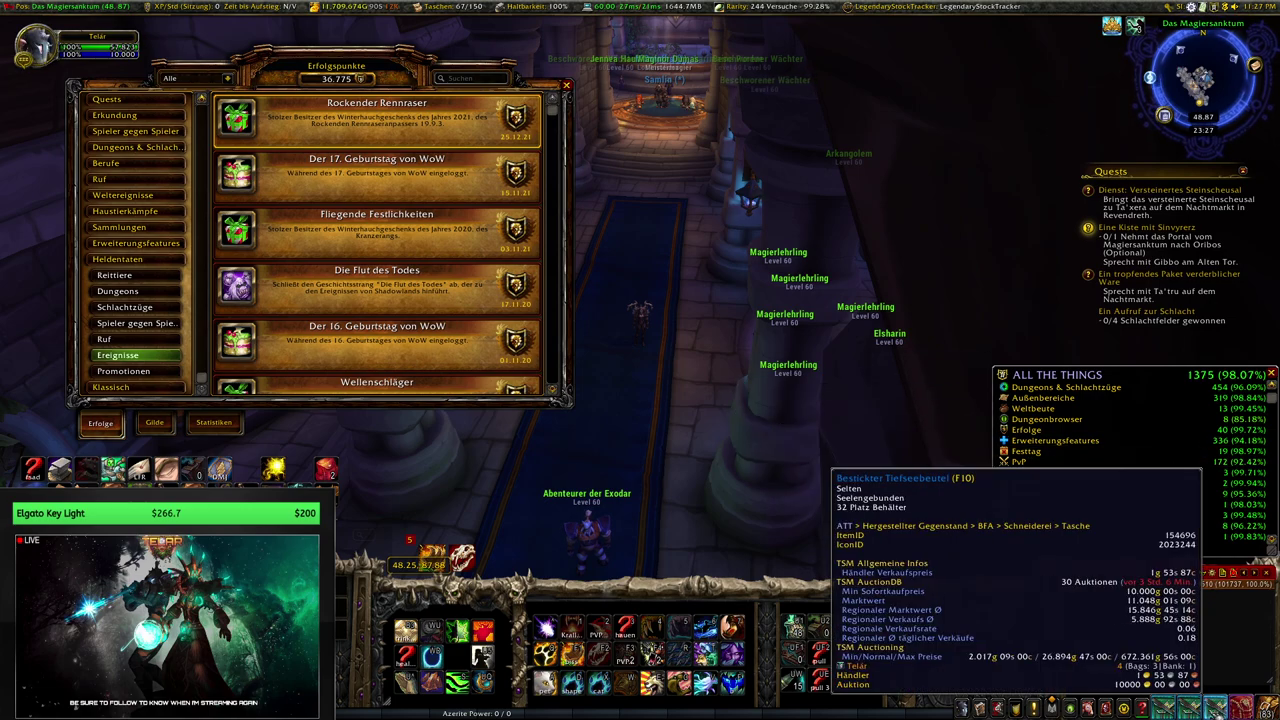
left_click(1216, 708)
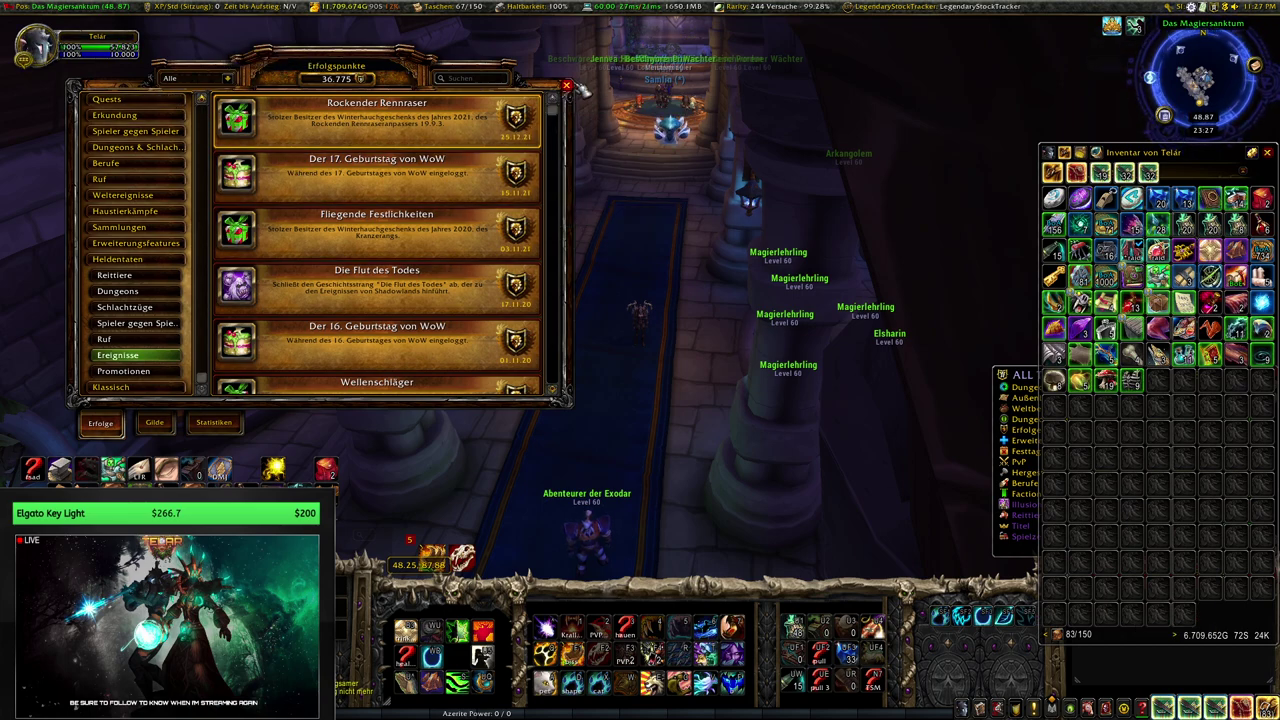
key("Escape")
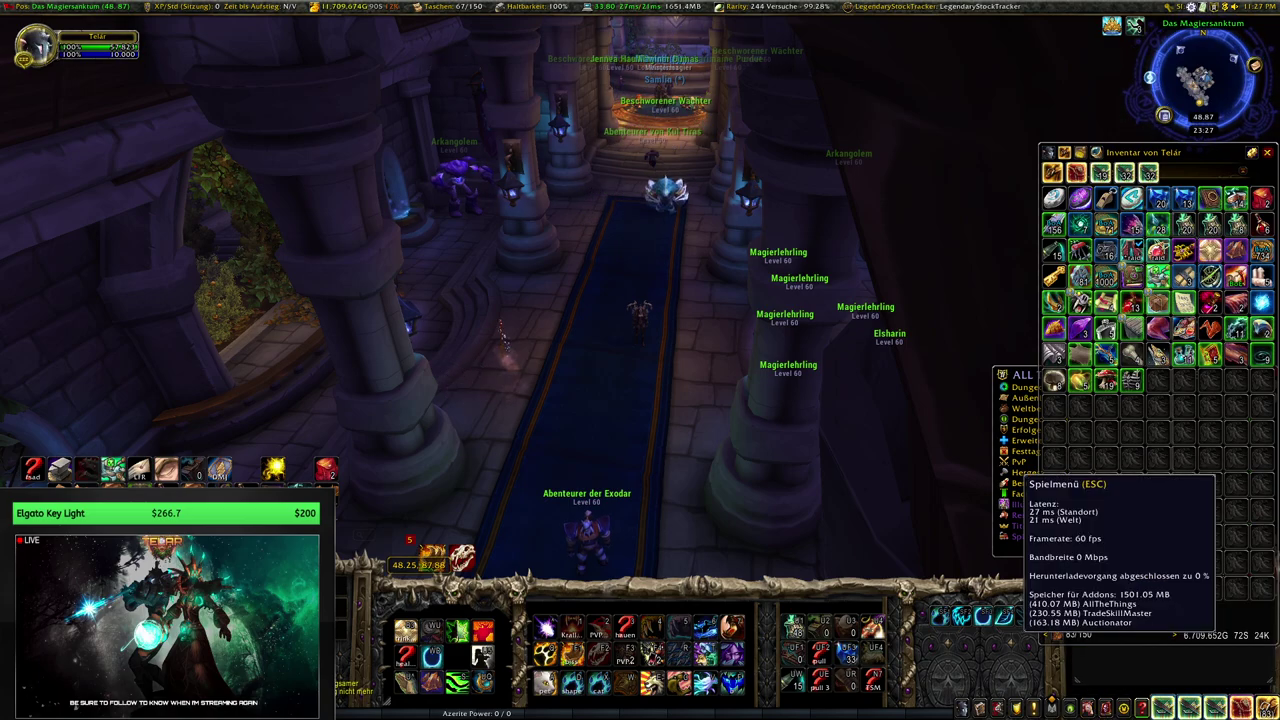
Switch back to OpenOffice Calc and review the BFA reputation entries for Glutorden, prachtmeer, Ankoaner and Rostbolzen on the RUF sheet.
key("alt+Tab")
scroll(372, 598, "down", 4)
key("ctrl+Page_Up")
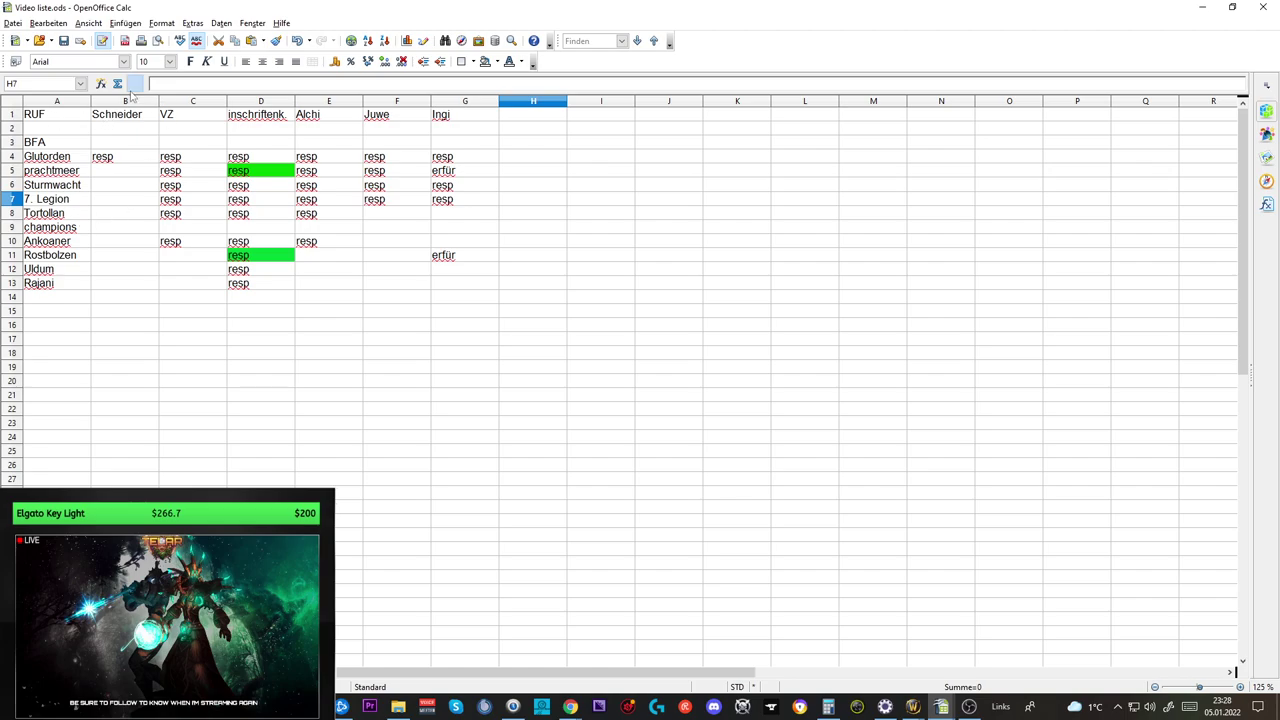
left_click(120, 158)
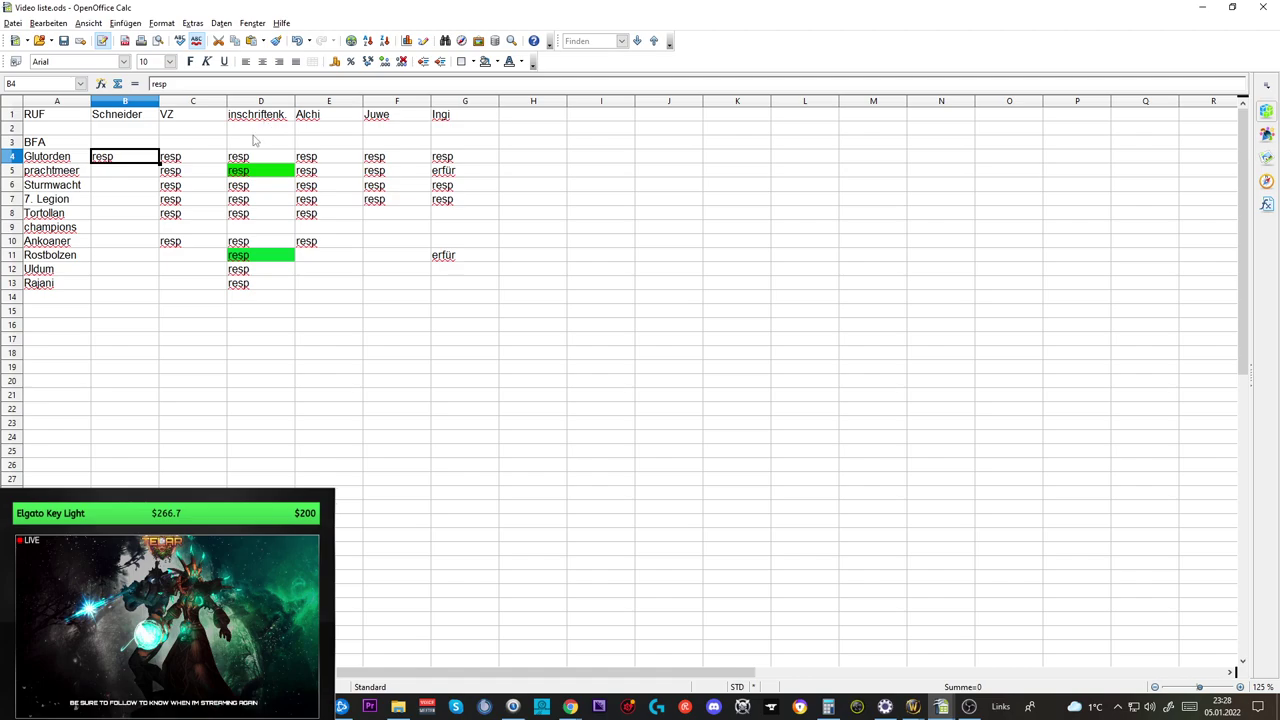
left_click(272, 176)
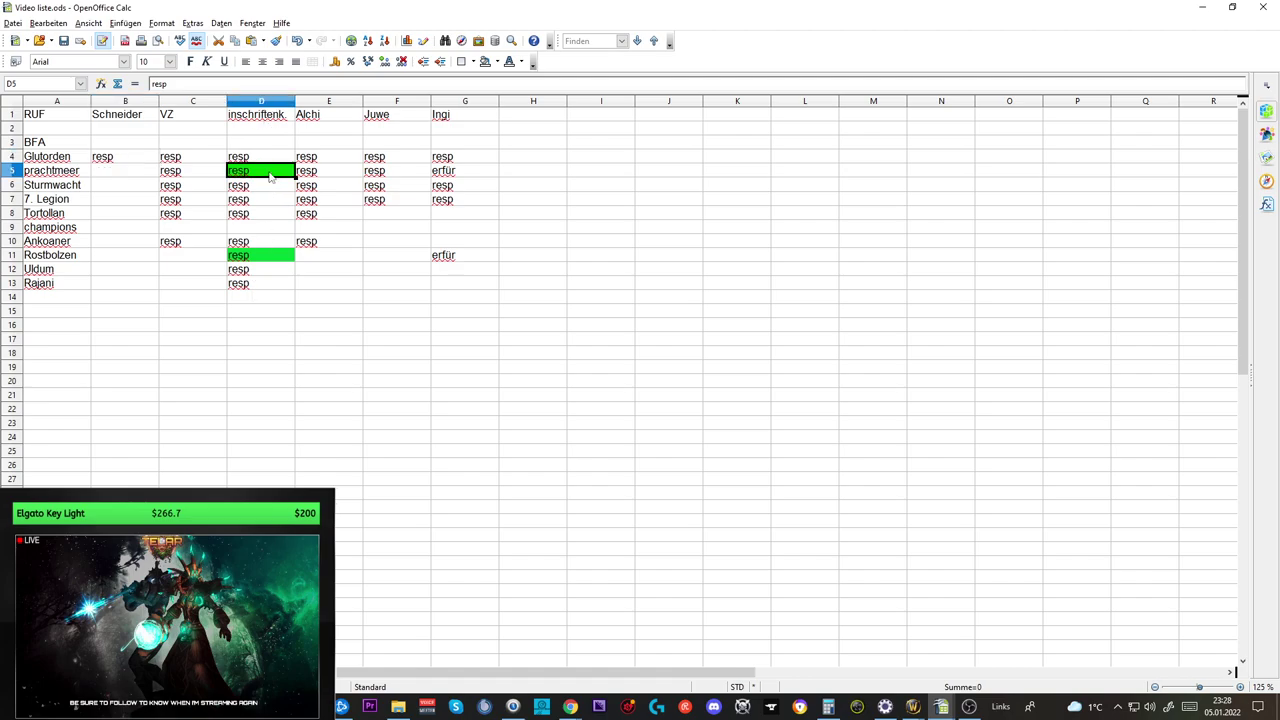
left_click(268, 242)
left_click(270, 258)
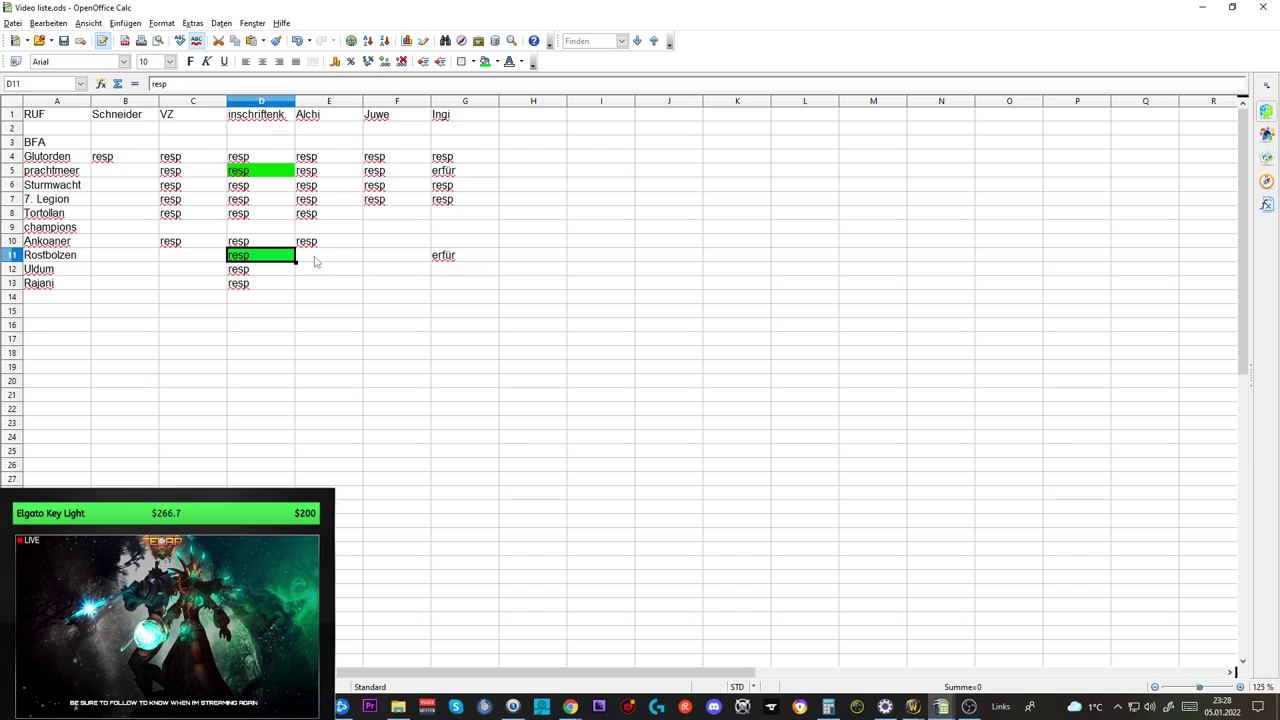
Save the spreadsheet and switch to World of Warcraft.
left_click(63, 40)
left_click(1202, 7)
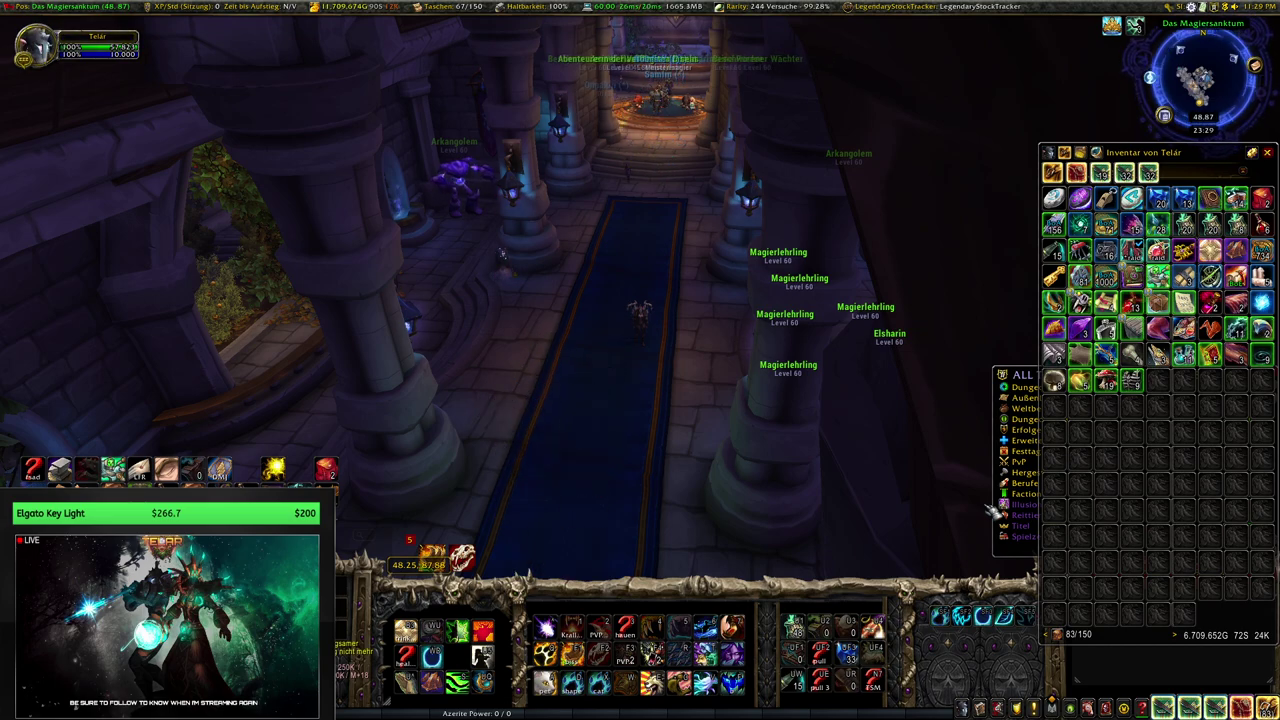
Open the mount collection and view the uncollected mounts Boshafter Kriegsgorm and Rache.
key("shift+p")
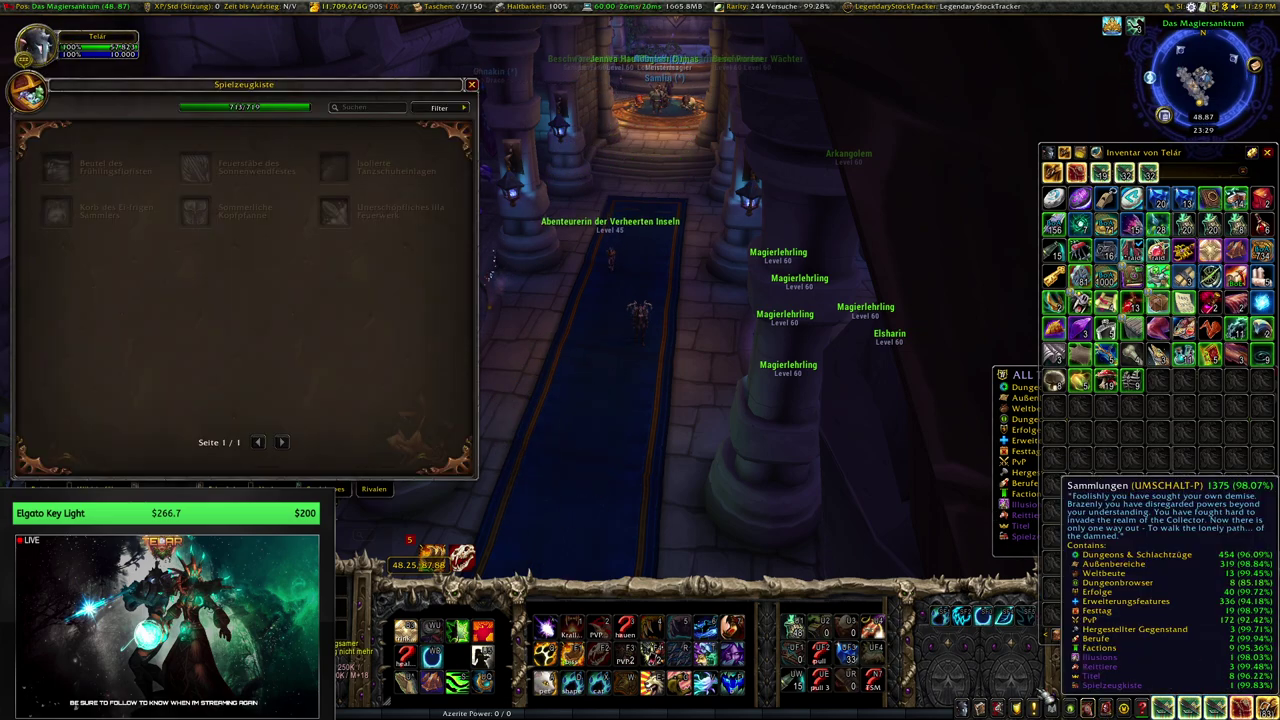
key("shift+p")
left_click(128, 359)
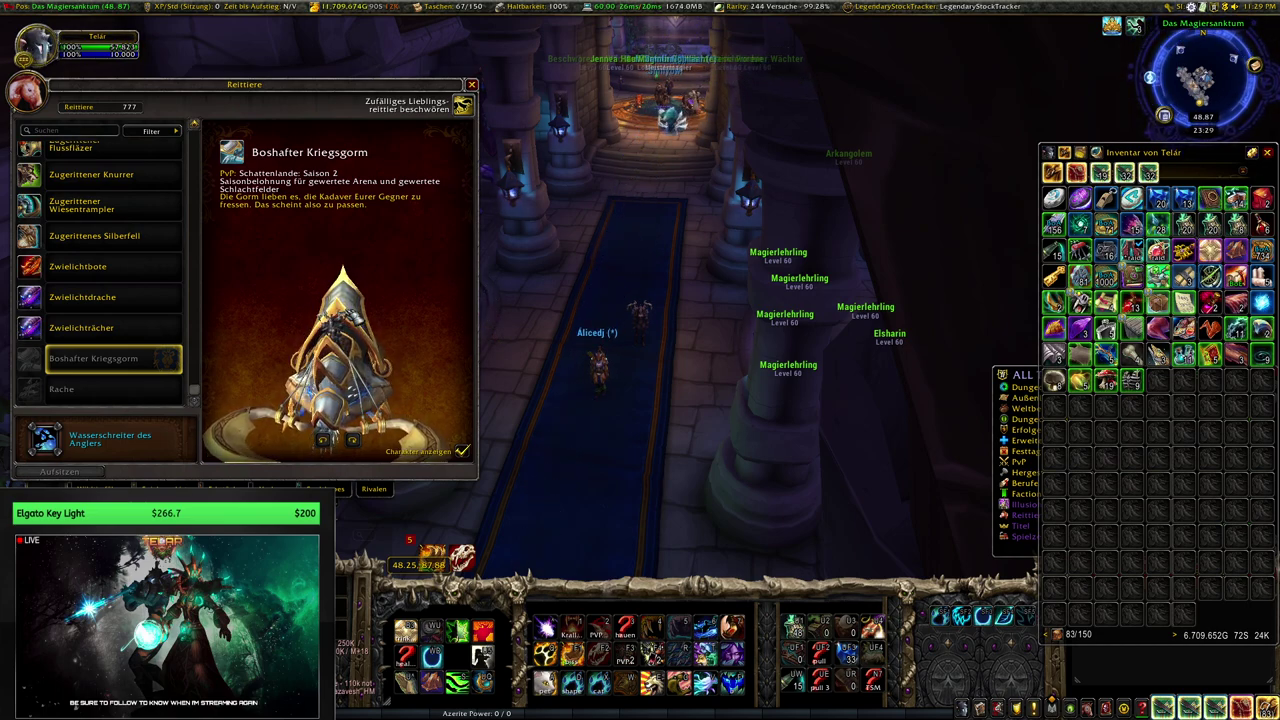
left_click(110, 389)
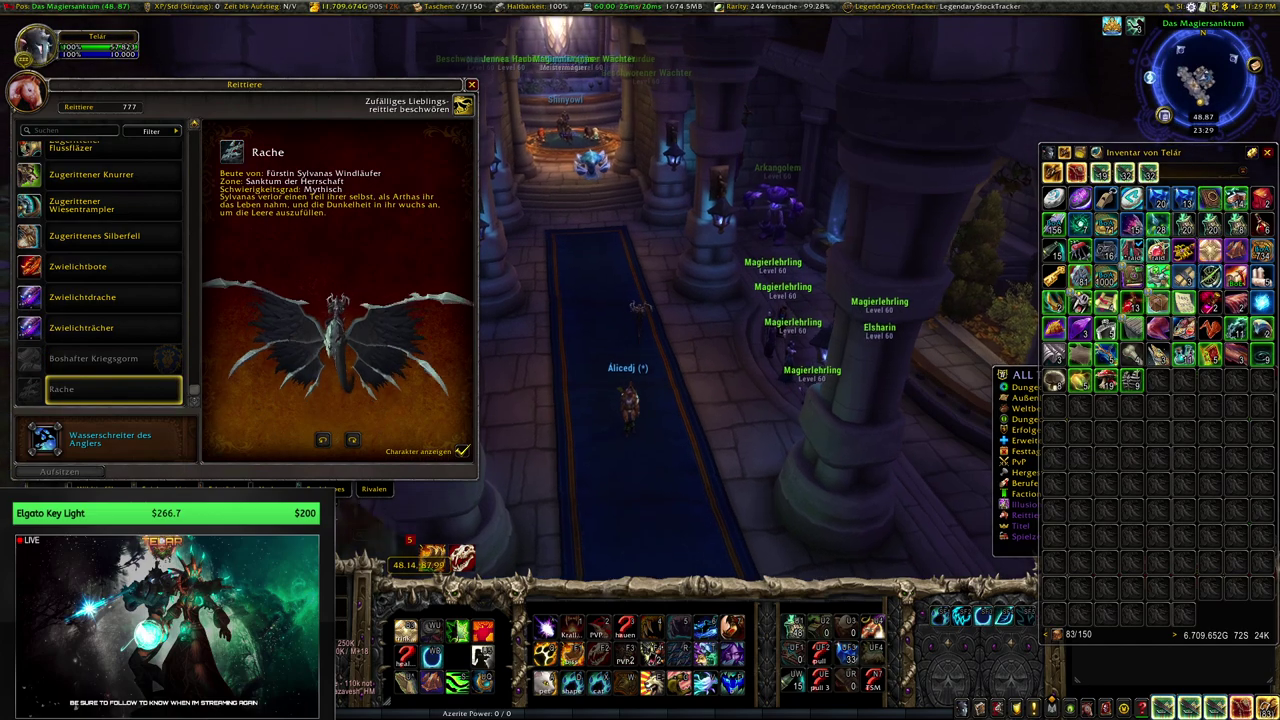
Walk the character through Das Magiersanktum and show the details of the mount Boshafter Kriegsgorm in the collection.
key("w")
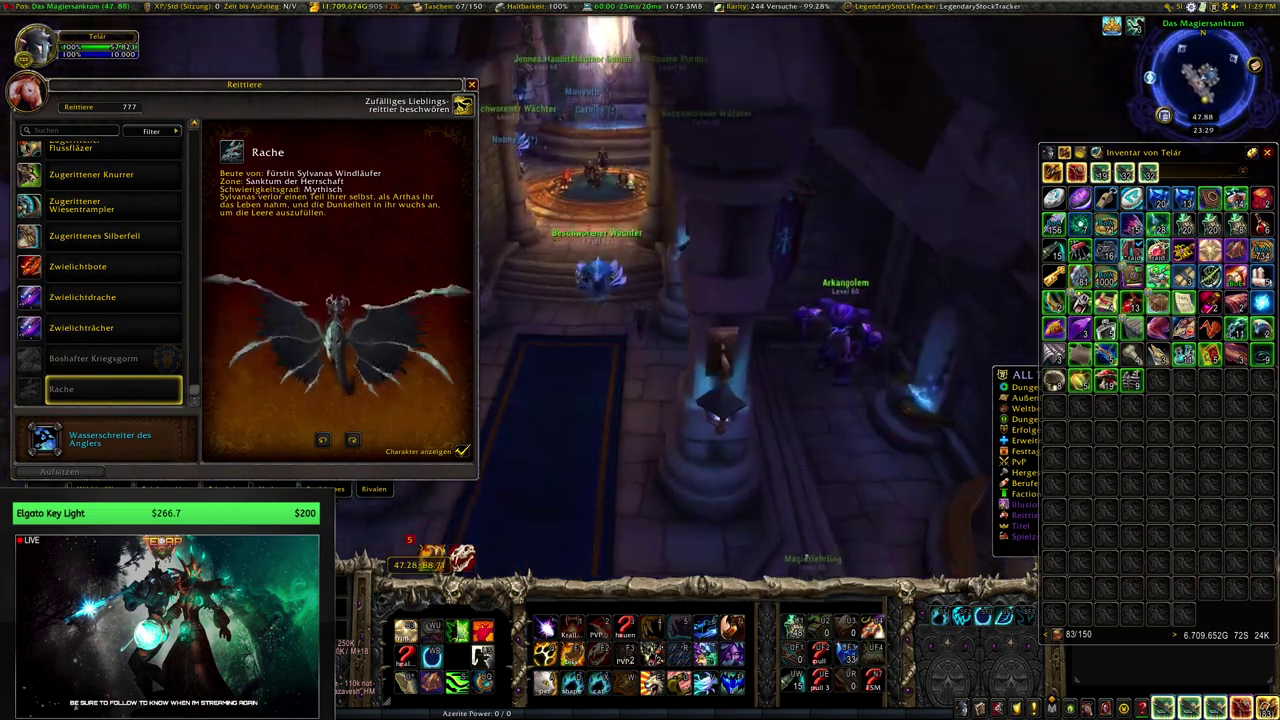
key("w")
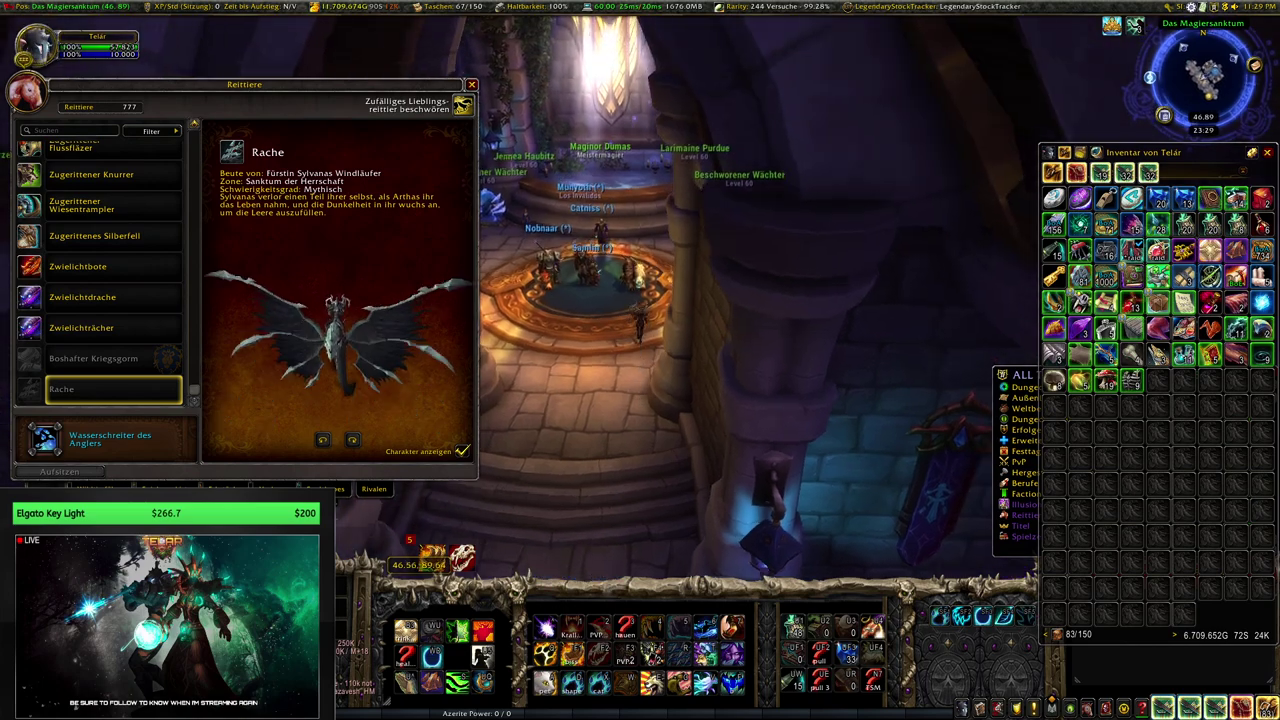
key("w")
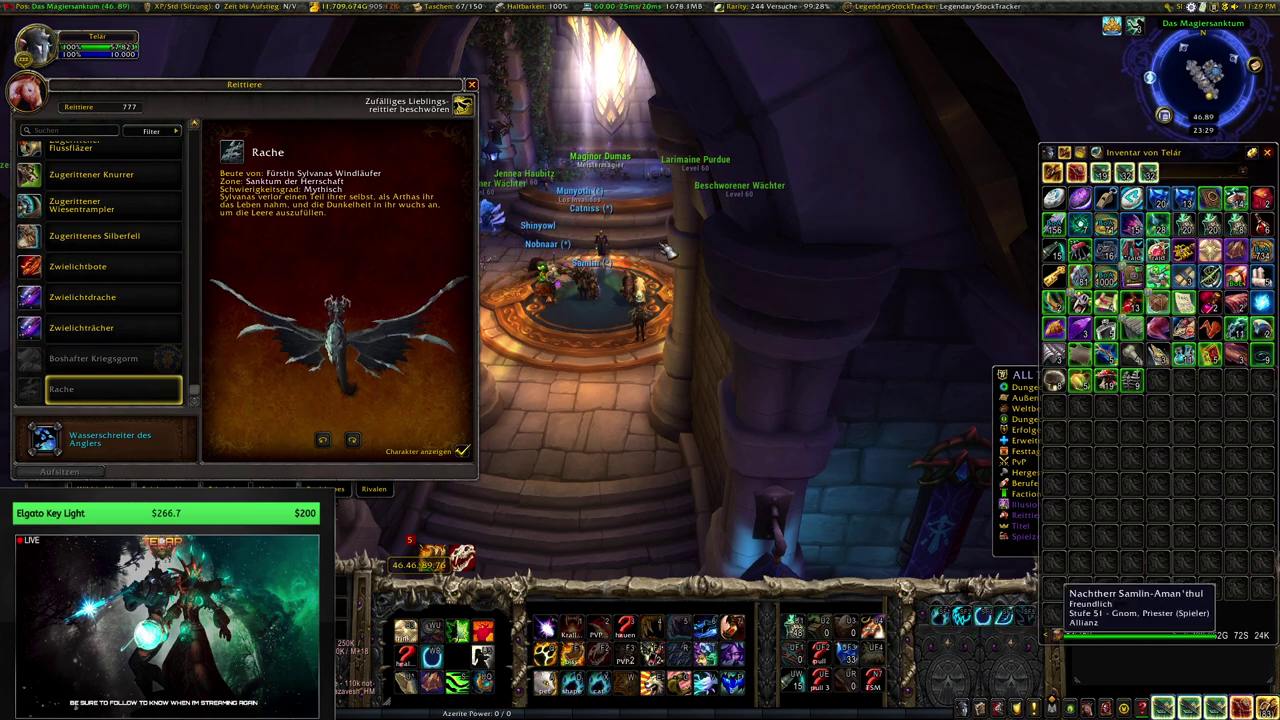
left_click(93, 358)
key("w")
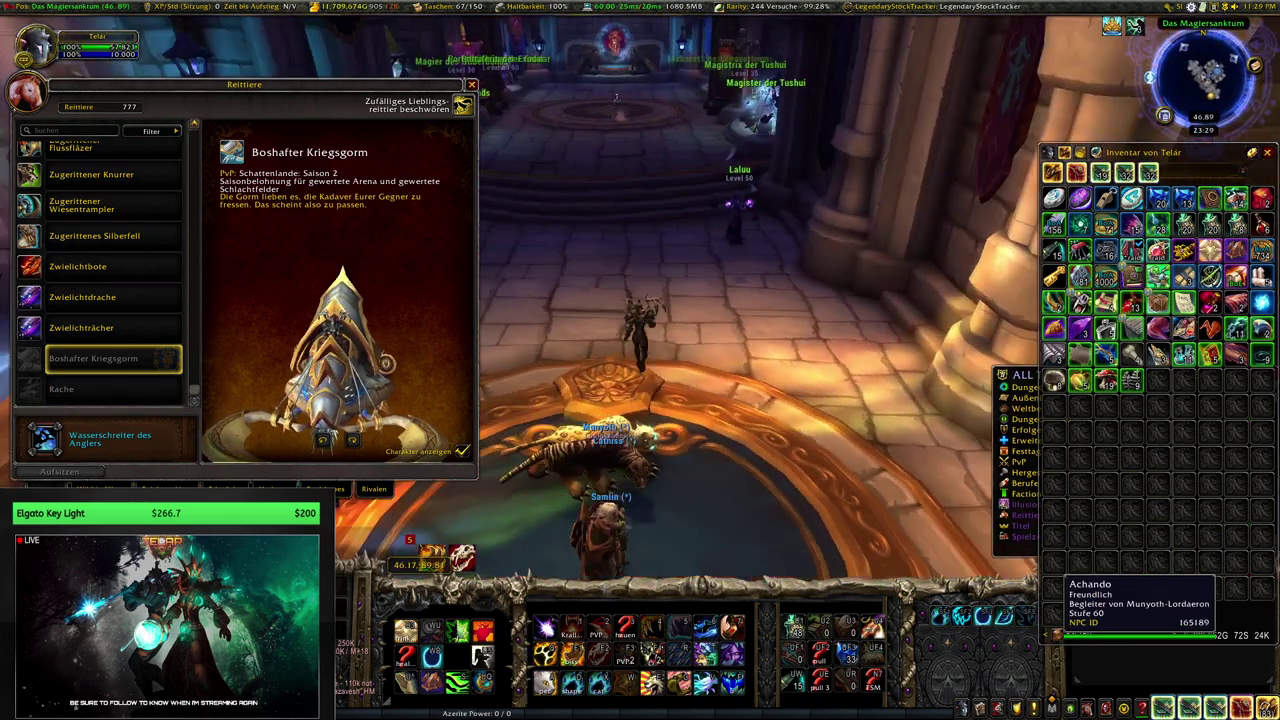
key("w")
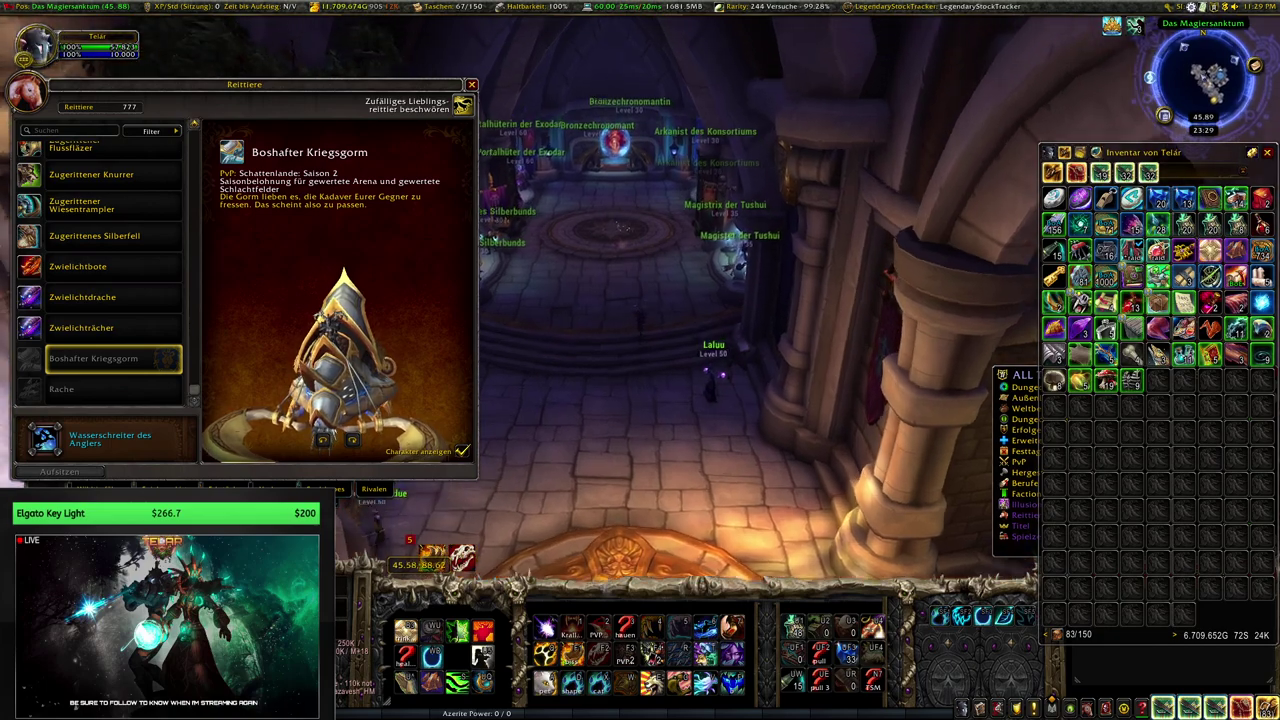
key("w")
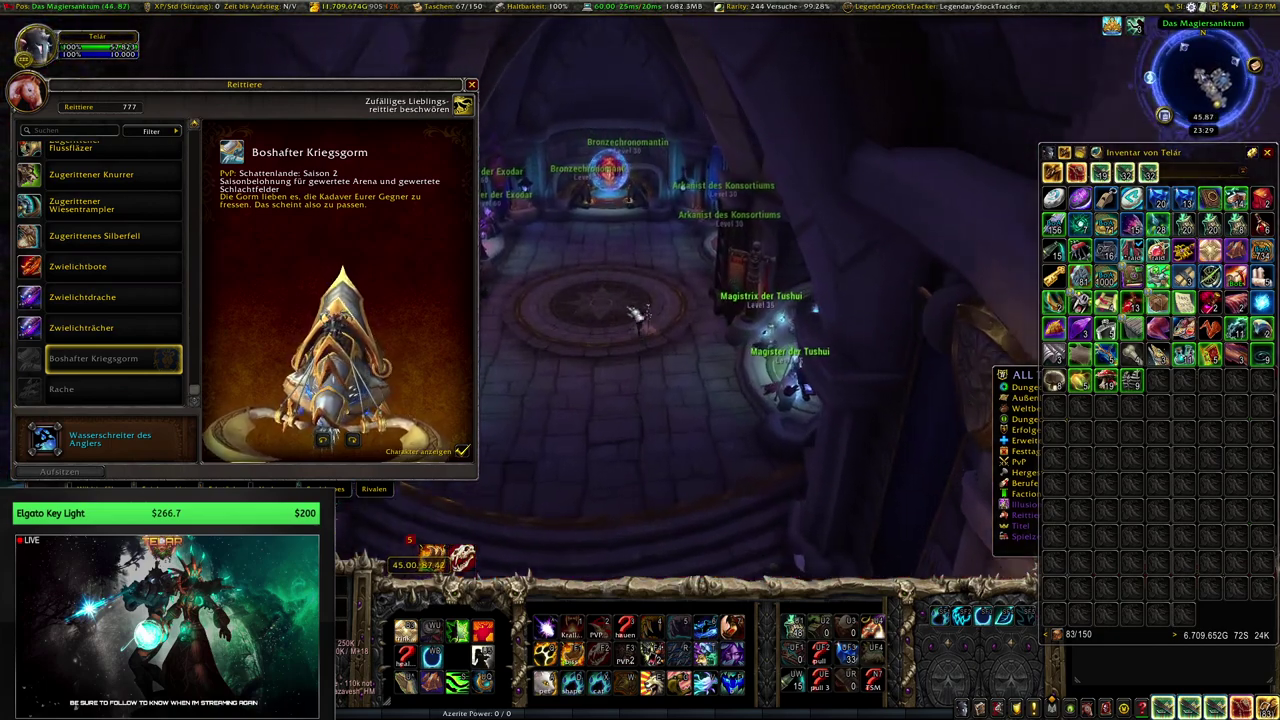
key("w")
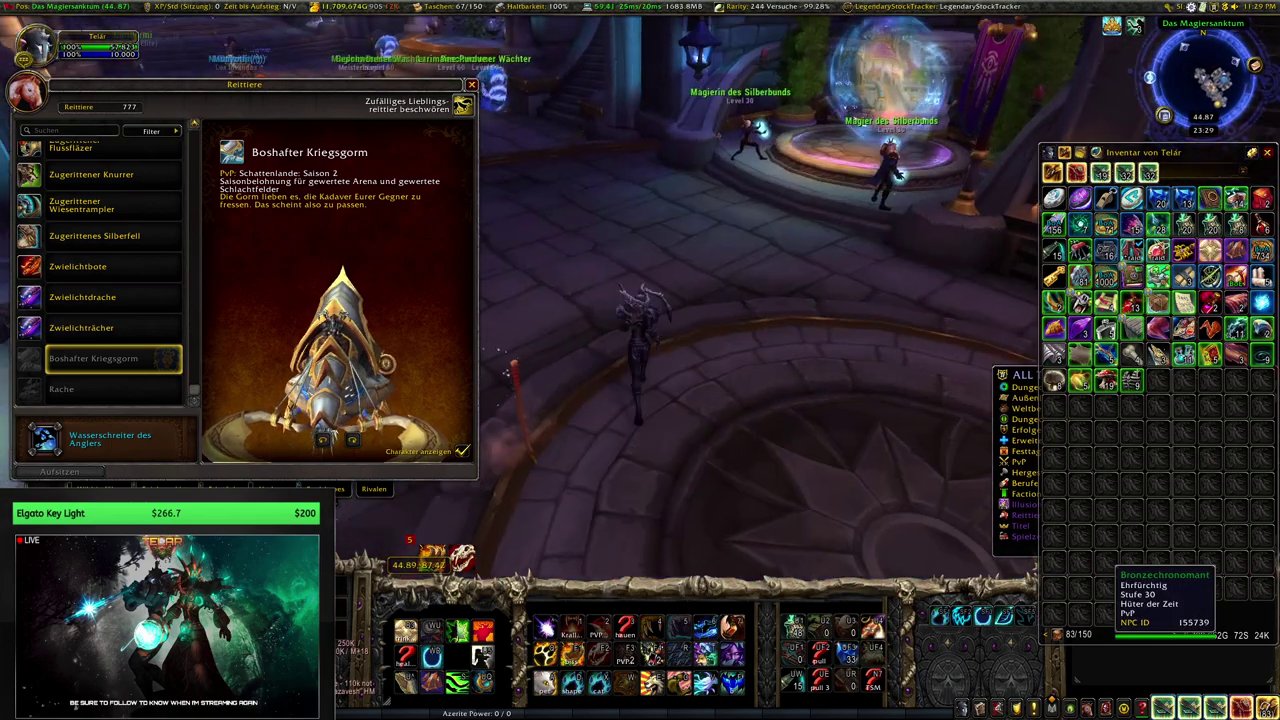
key("w")
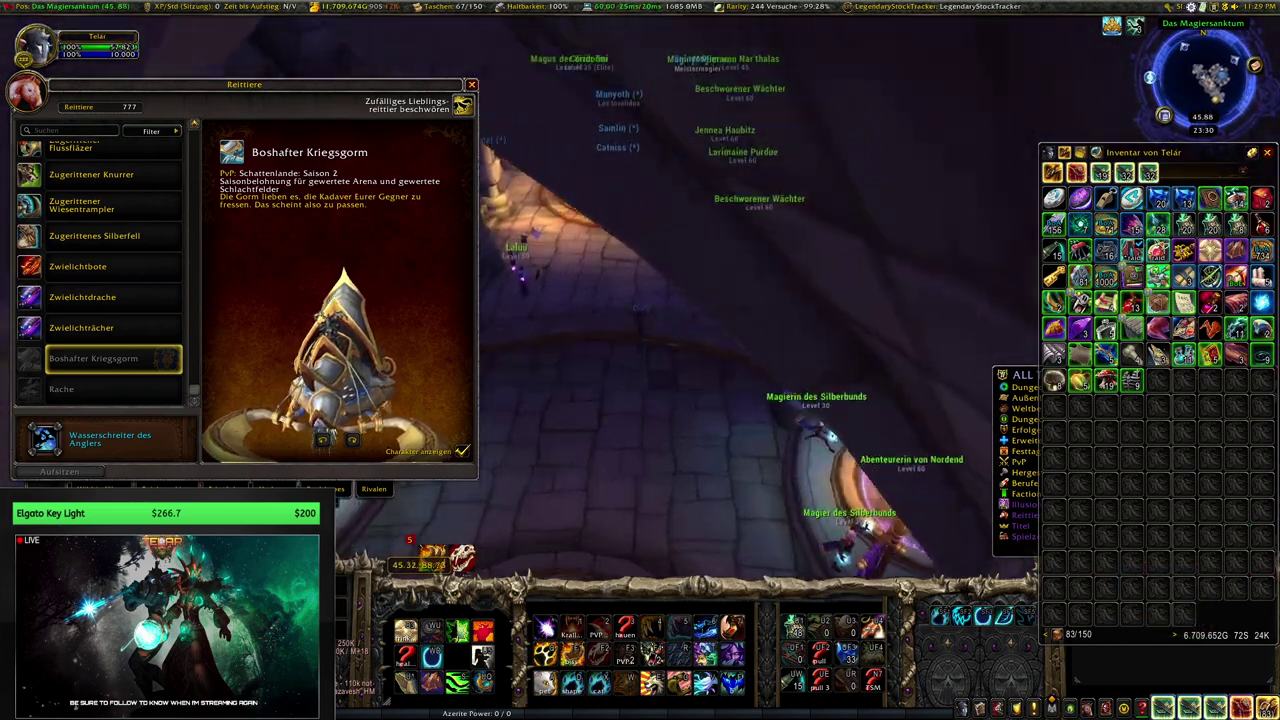
key("w")
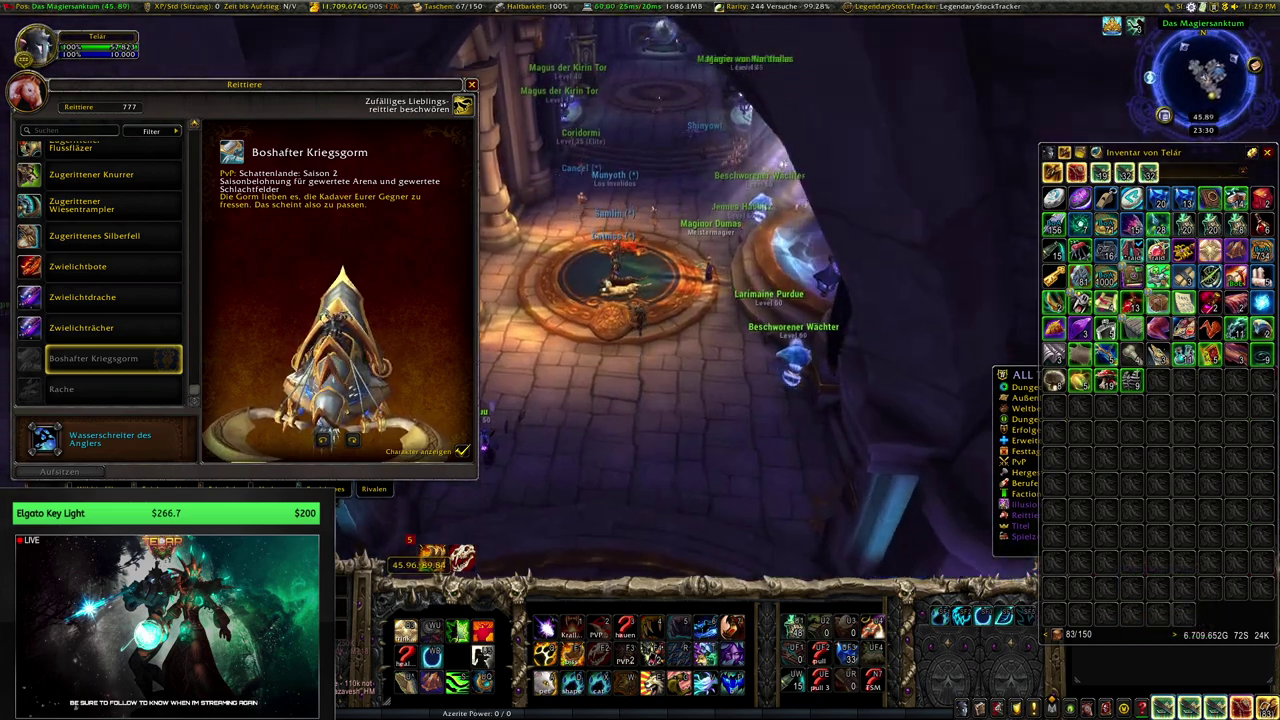
key("w")
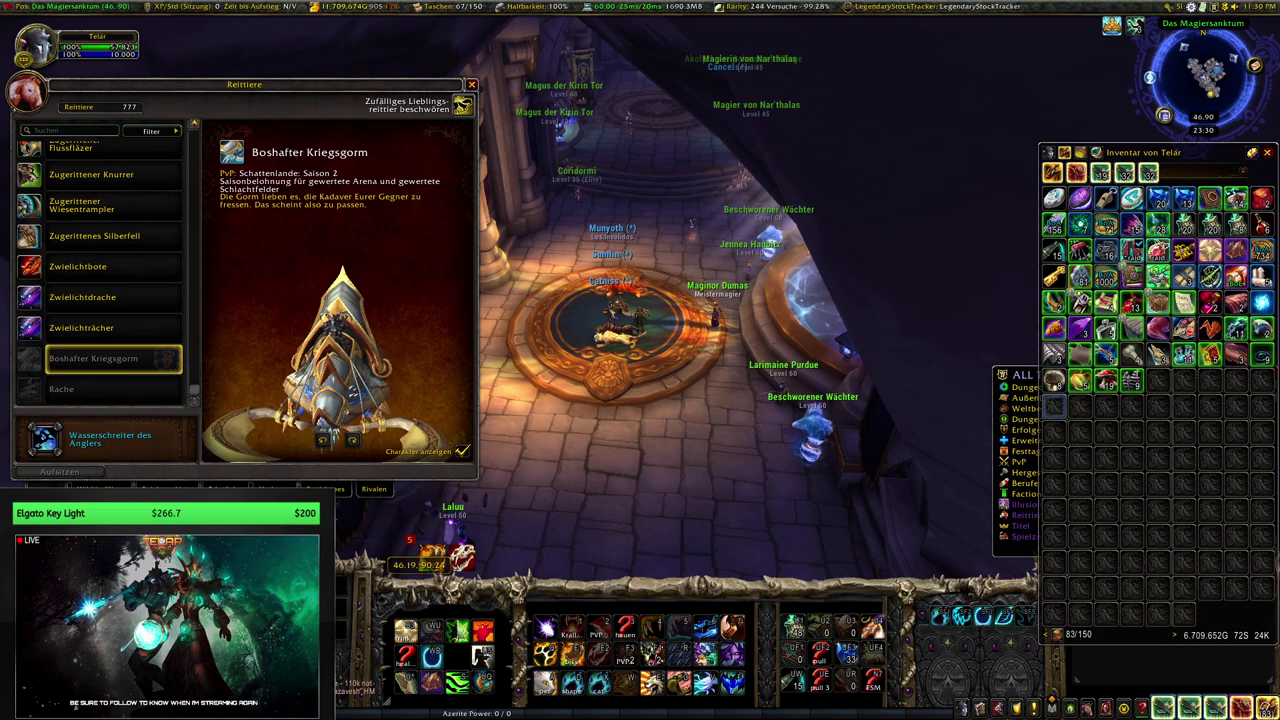
Switch to Chrome and review the account rankings for the character on the Data for Azeroth page.
key("alt+Tab")
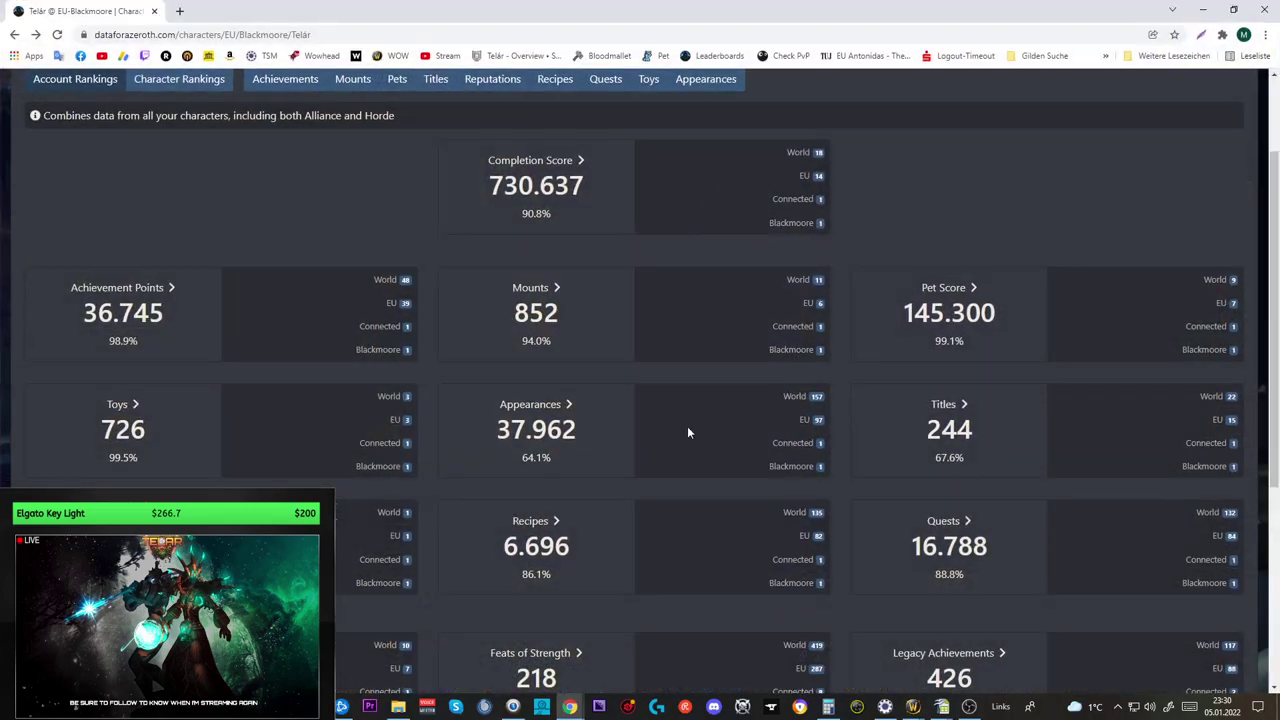
scroll(498, 432, "down", 1)
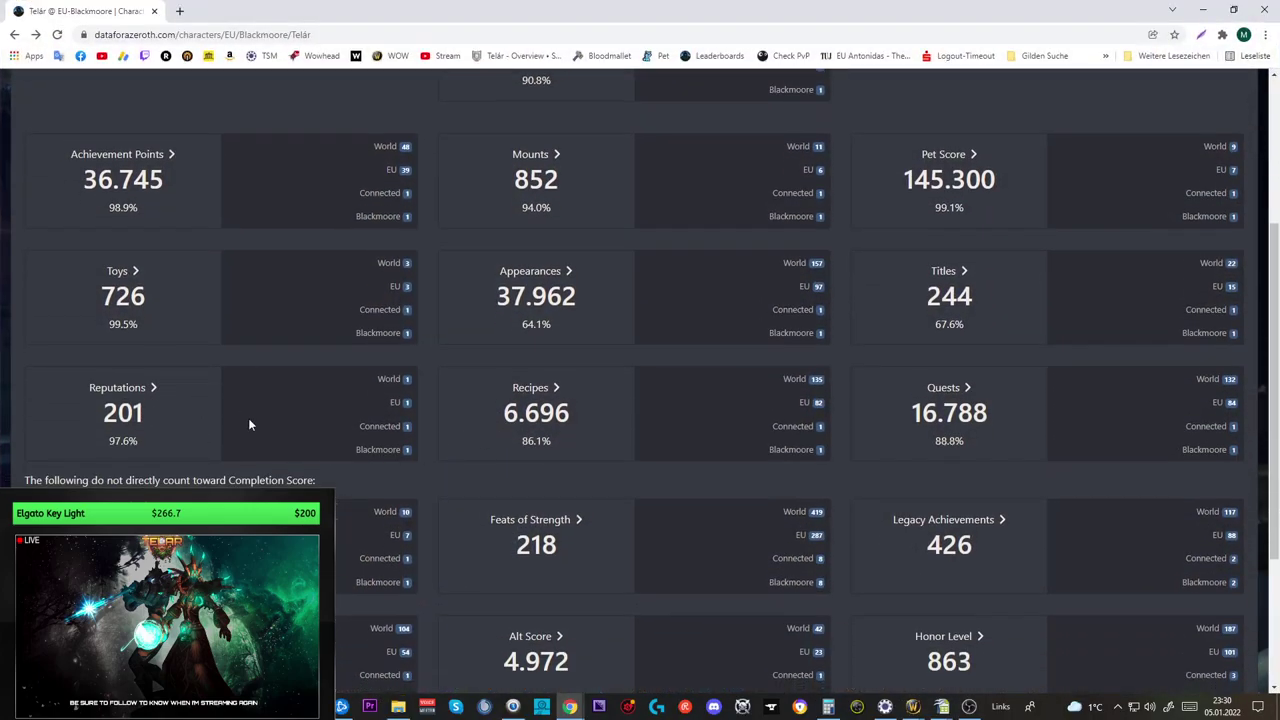